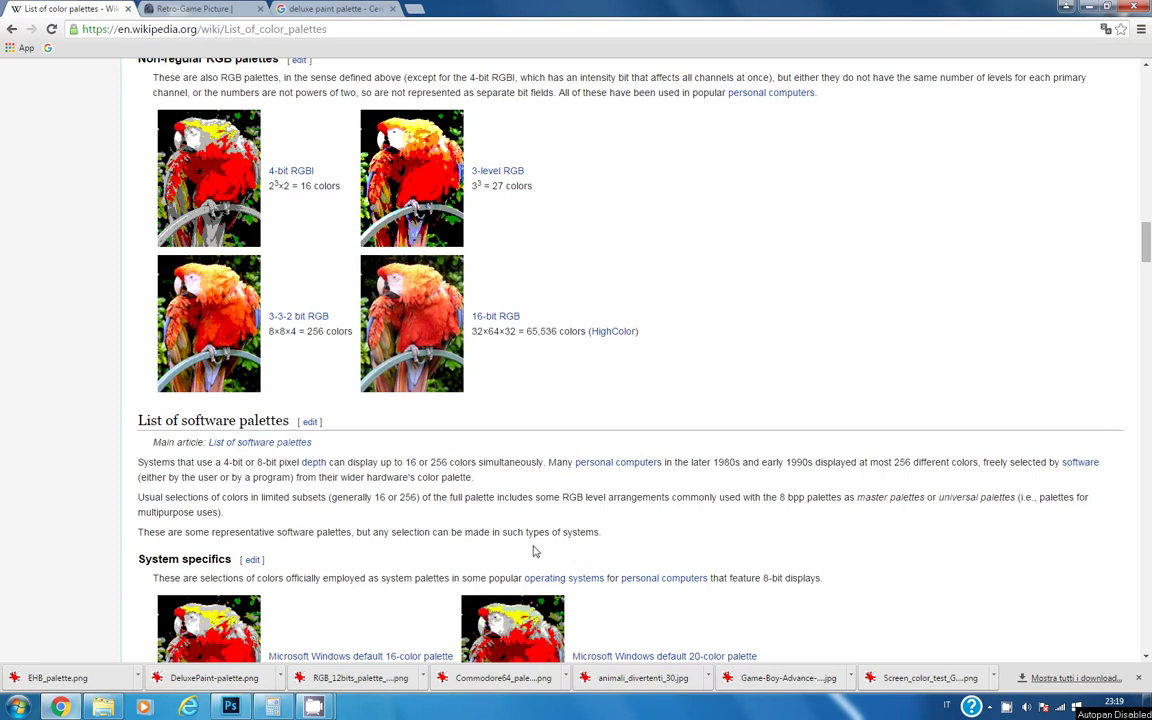
Switch to Photoshop and examine the GB.gif picture of a dog shown on the Game Boy screen.
{"action": "left_click", "coordinate": [240, 706]}
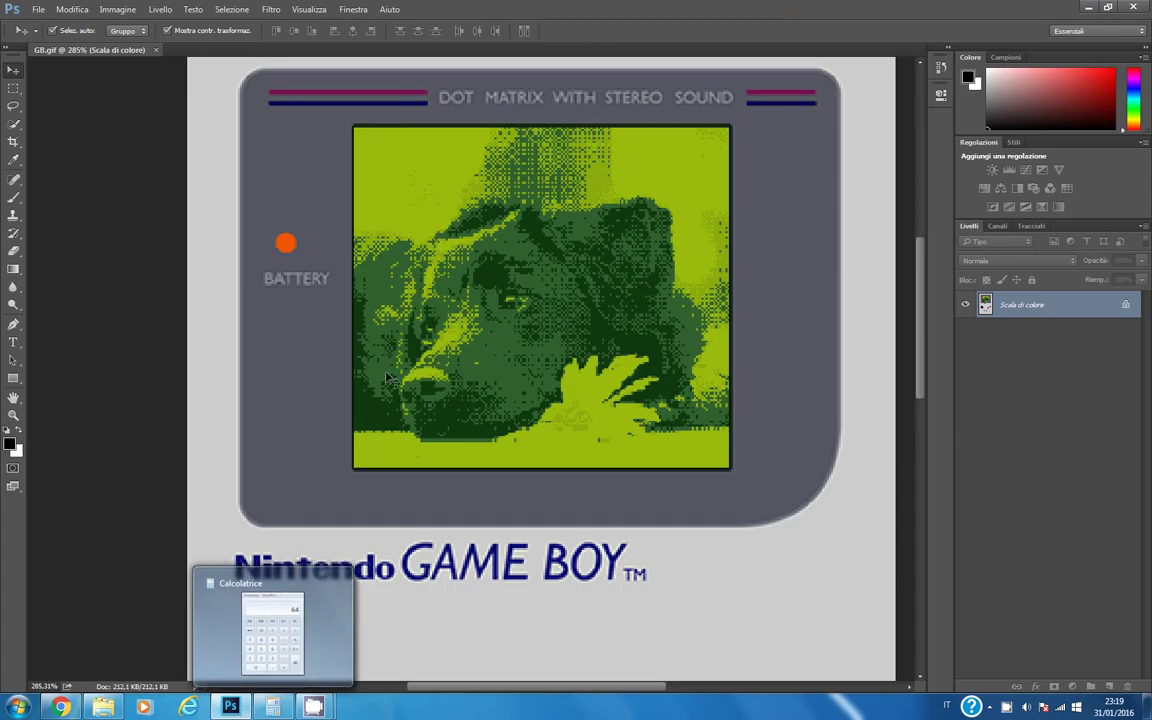
{"action": "scroll", "coordinate": [390, 380], "scroll_direction": "down", "scroll_amount": 5}
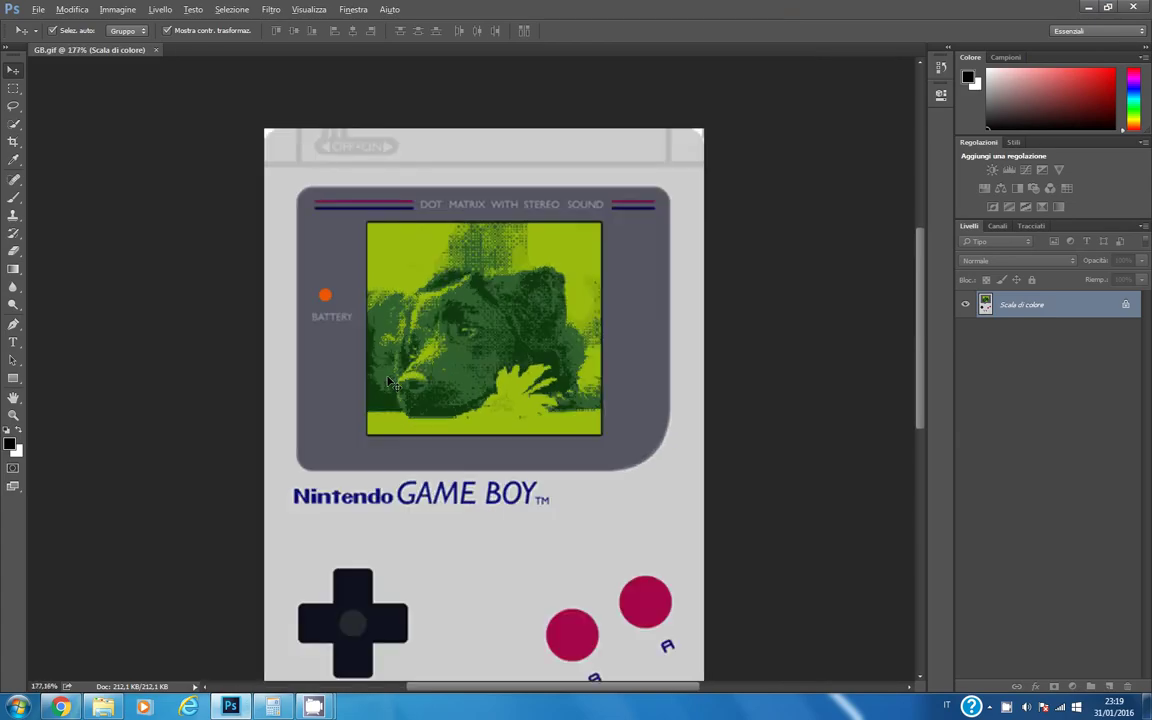
{"action": "key", "text": "alt"}
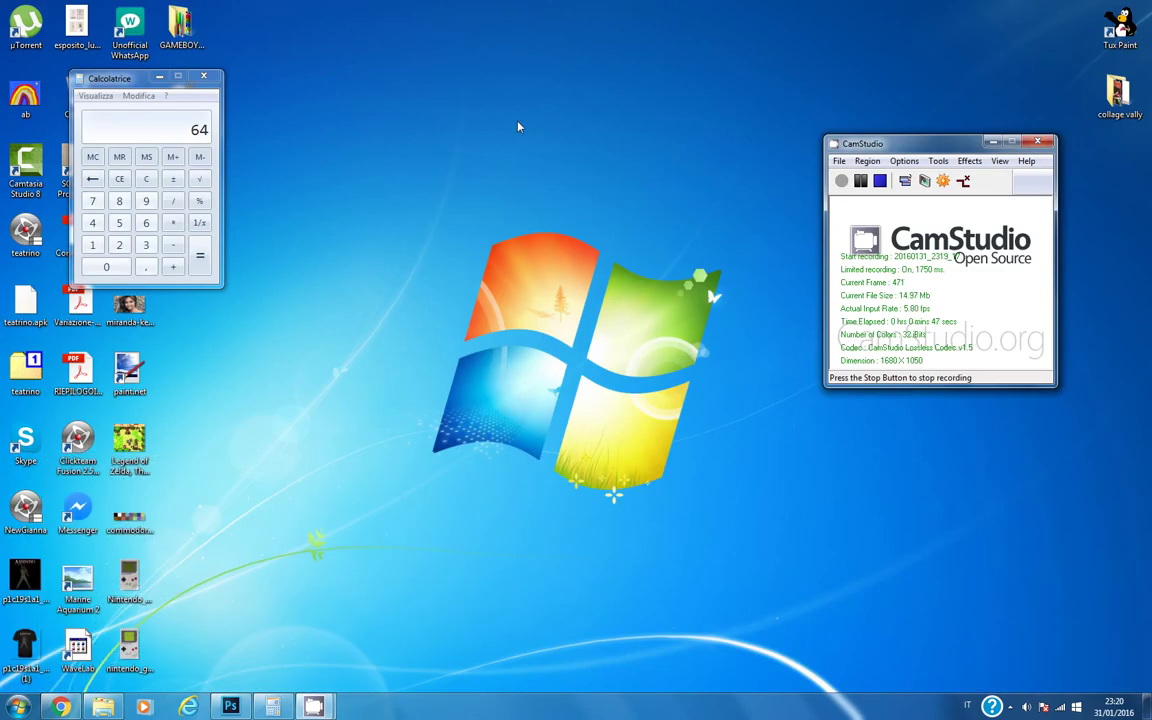
Close the calculator, switch to the GameBoy.aco palette in Cyotek Palette Editor and reposition its window on the desktop.
{"action": "left_click", "coordinate": [203, 76]}
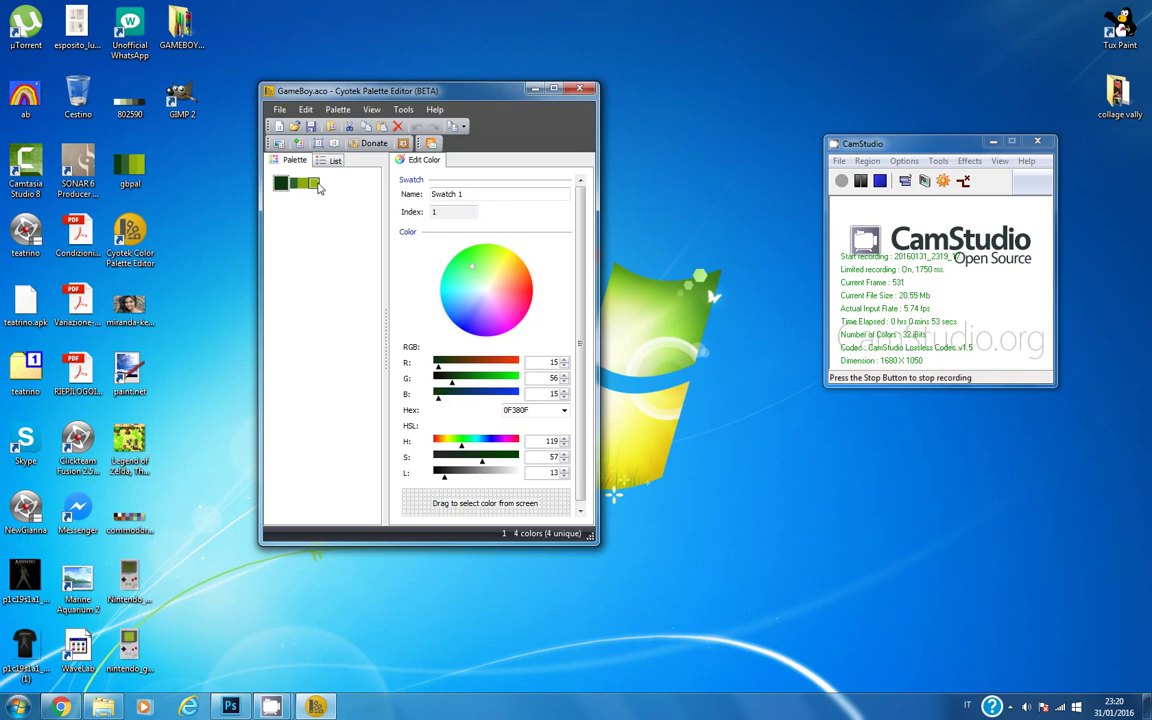
{"action": "left_click", "coordinate": [279, 110]}
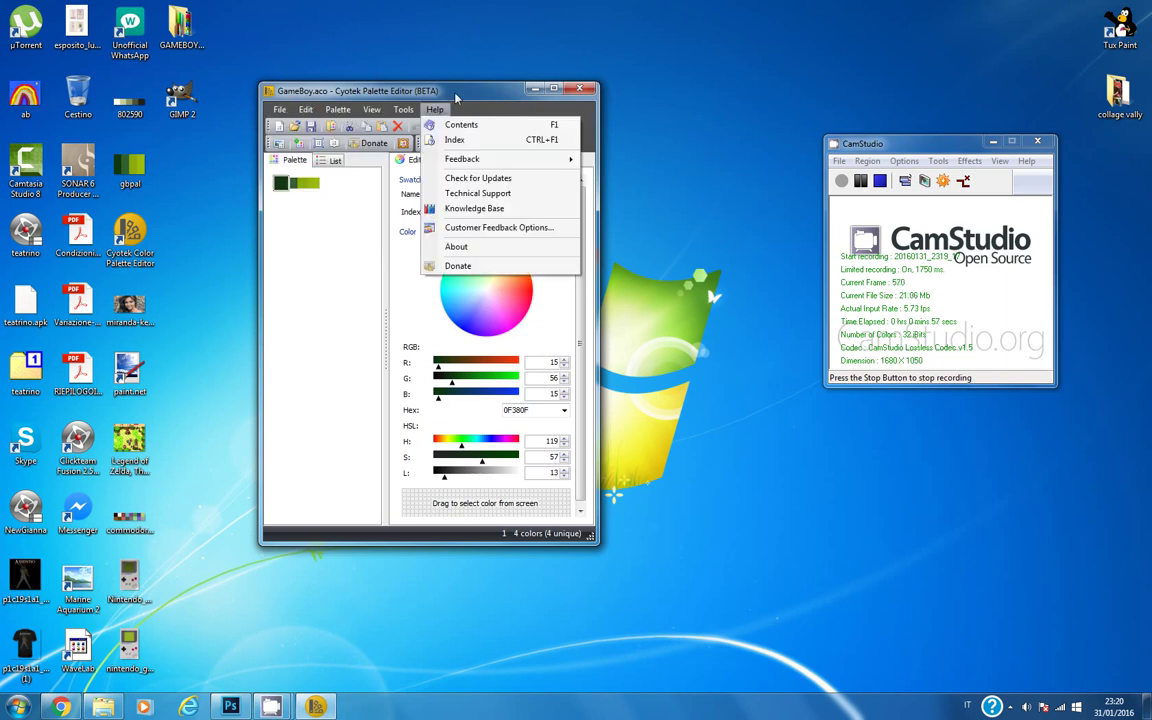
{"action": "left_click", "coordinate": [413, 89]}
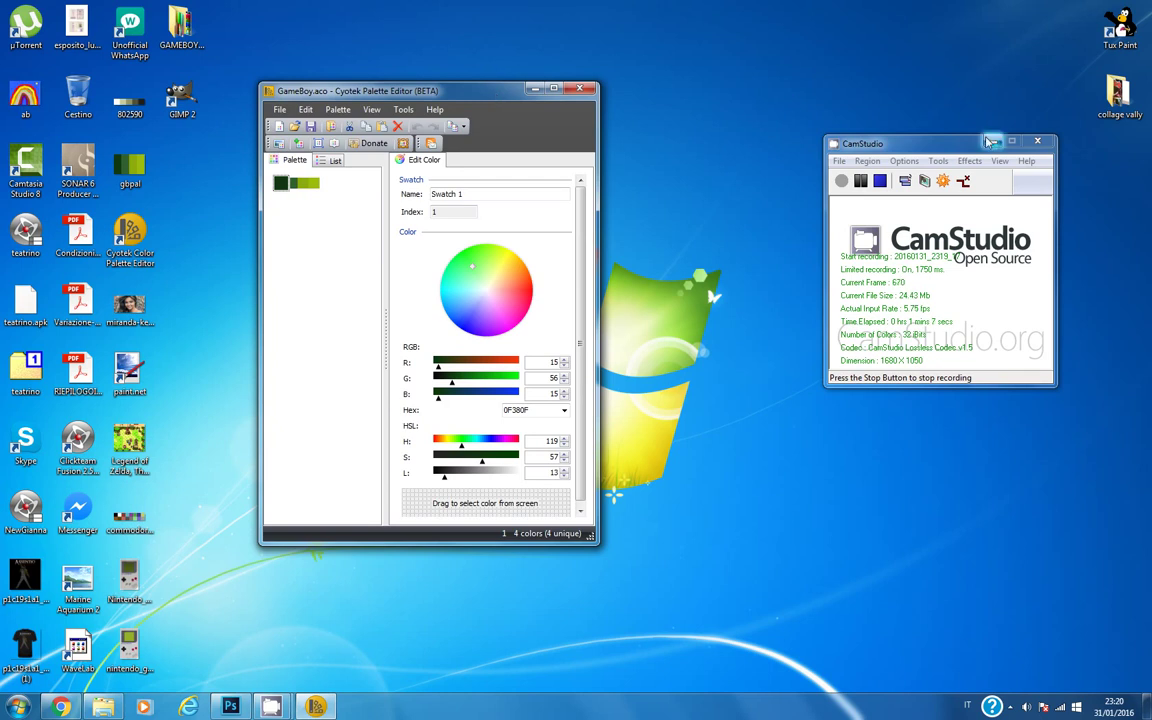
{"action": "left_click_drag", "start_coordinate": [481, 95], "coordinate": [585, 92]}
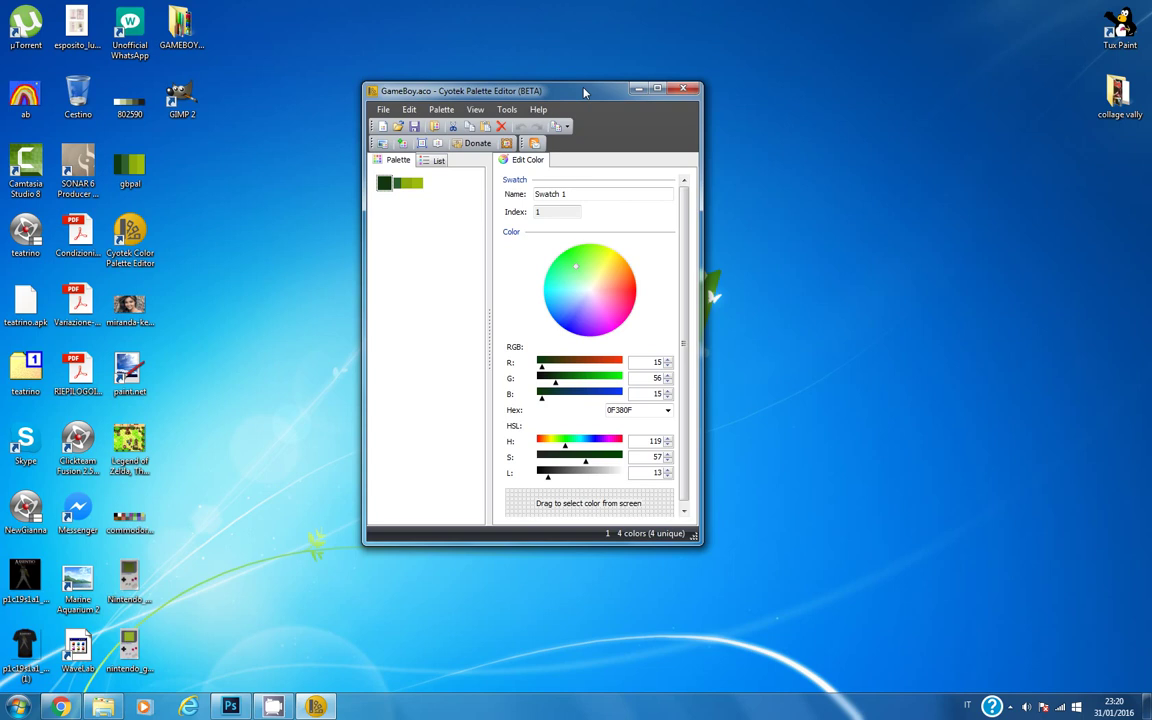
{"action": "left_click_drag", "start_coordinate": [585, 92], "coordinate": [570, 77]}
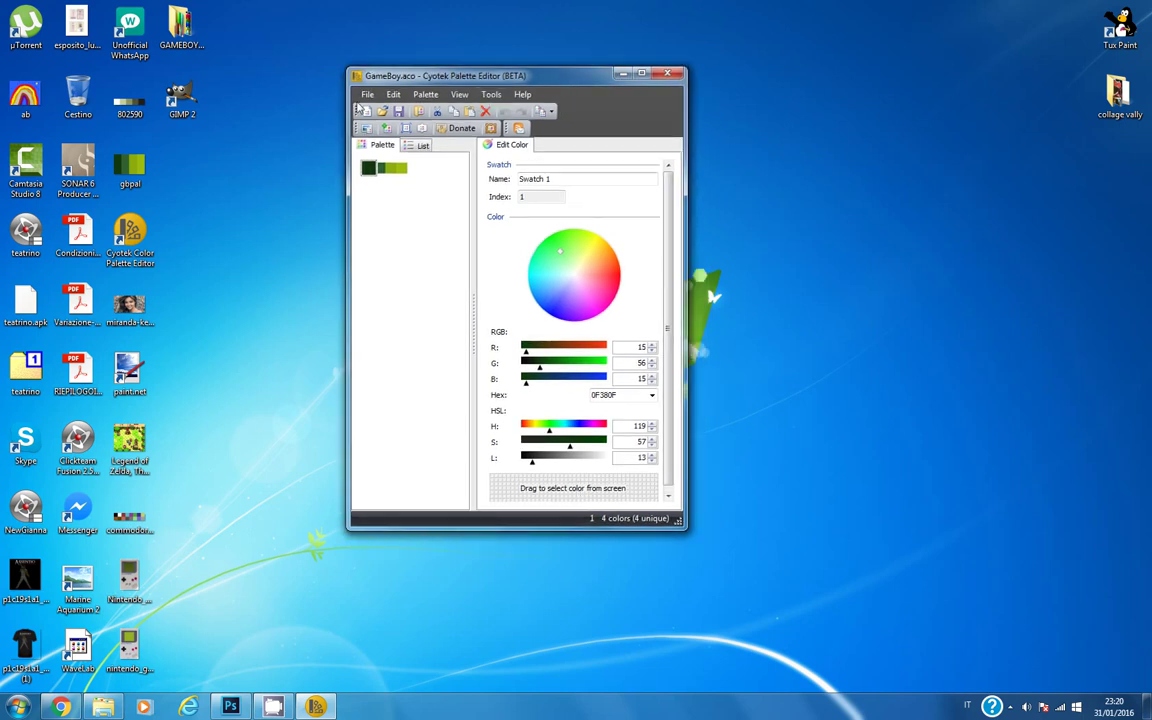
Inspect the colour values of the four green swatches in the GameBoy.aco palette one by one.
{"action": "left_click", "coordinate": [402, 170]}
{"action": "left_click", "coordinate": [391, 170]}
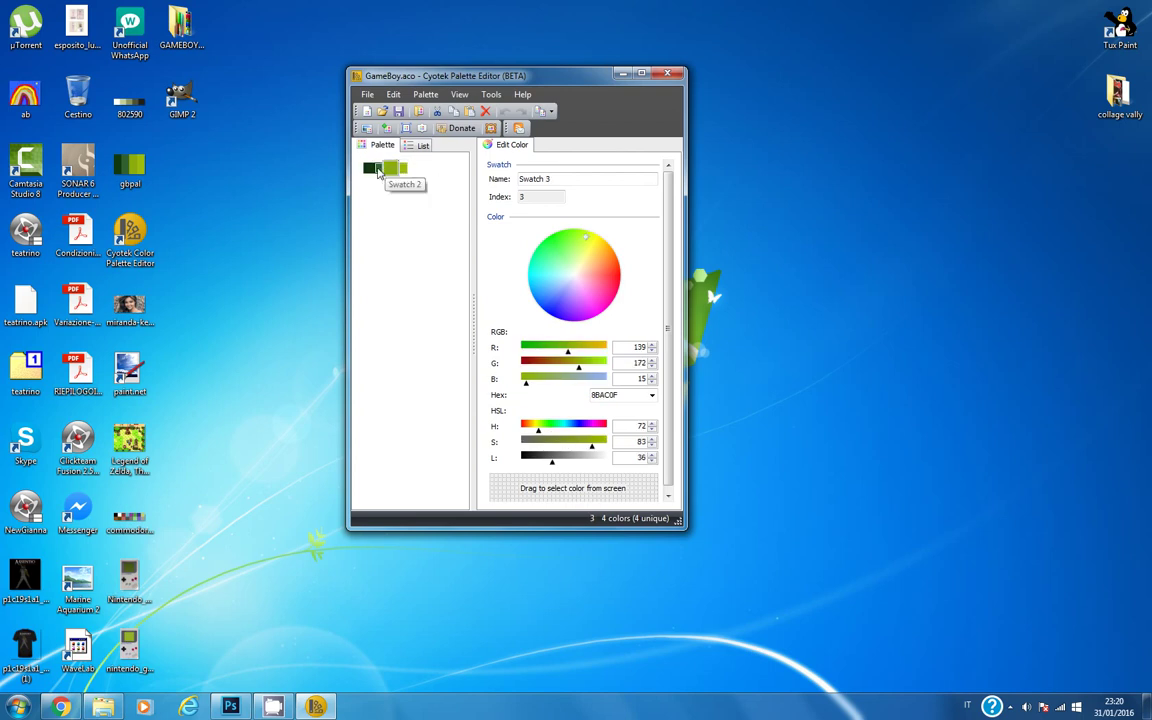
{"action": "left_click", "coordinate": [377, 171]}
{"action": "left_click", "coordinate": [368, 169]}
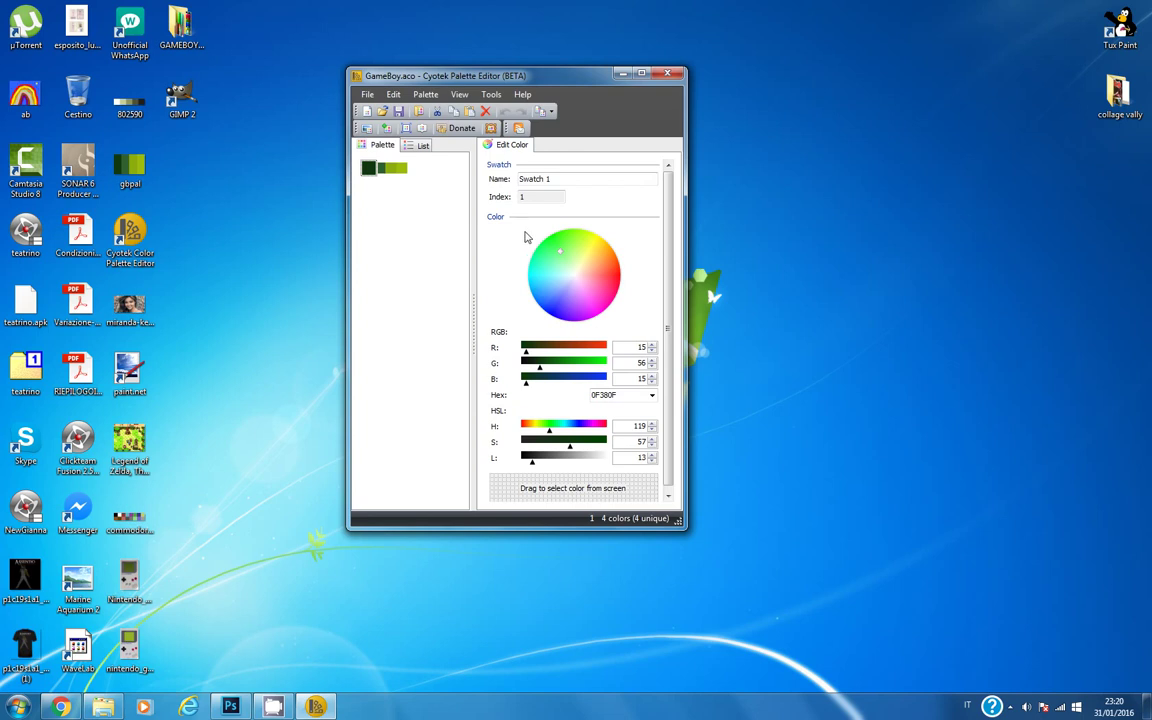
{"action": "left_click", "coordinate": [566, 181]}
Create a new palette from the image Screen_color_test_Gameboy in the GAMEBOYME folder, with reduction to 8bit color depth.
{"action": "left_click", "coordinate": [367, 95]}
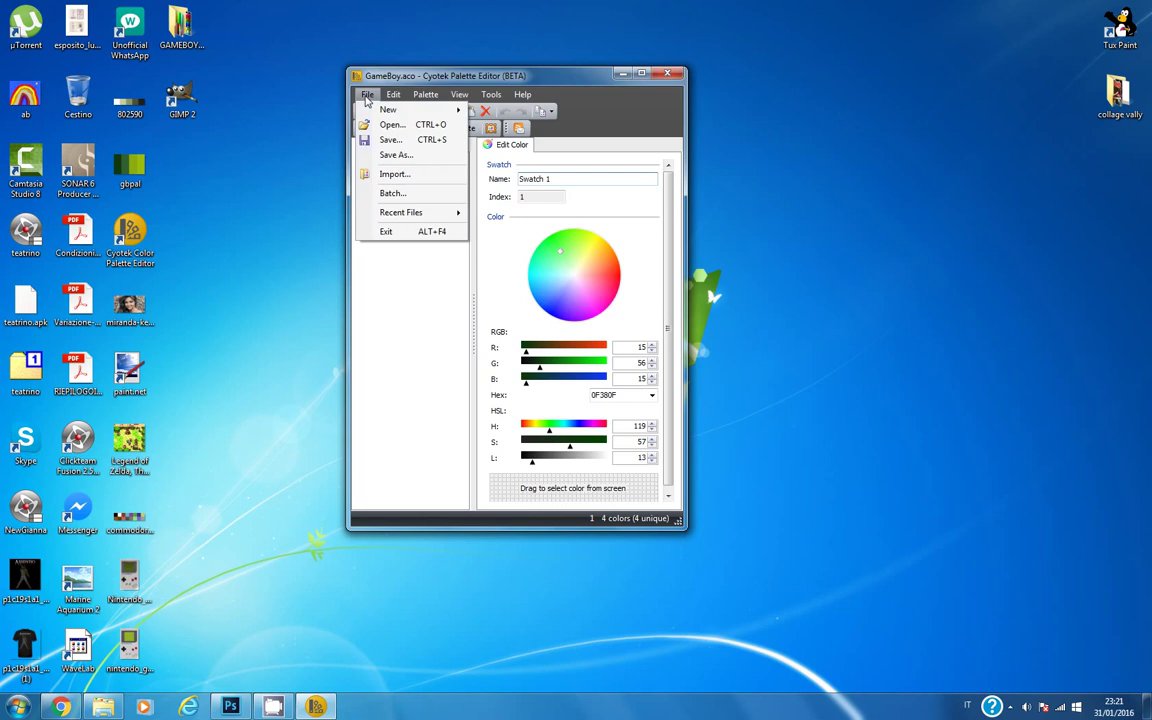
{"action": "mouse_move", "coordinate": [390, 110]}
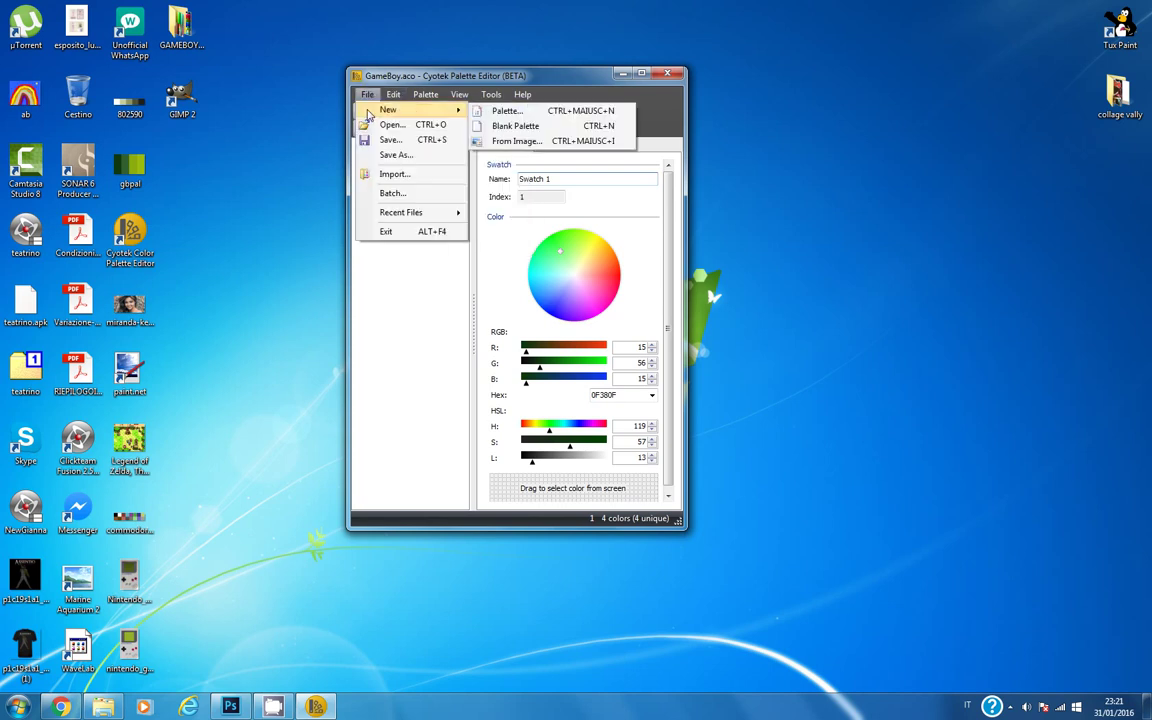
{"action": "left_click", "coordinate": [516, 141]}
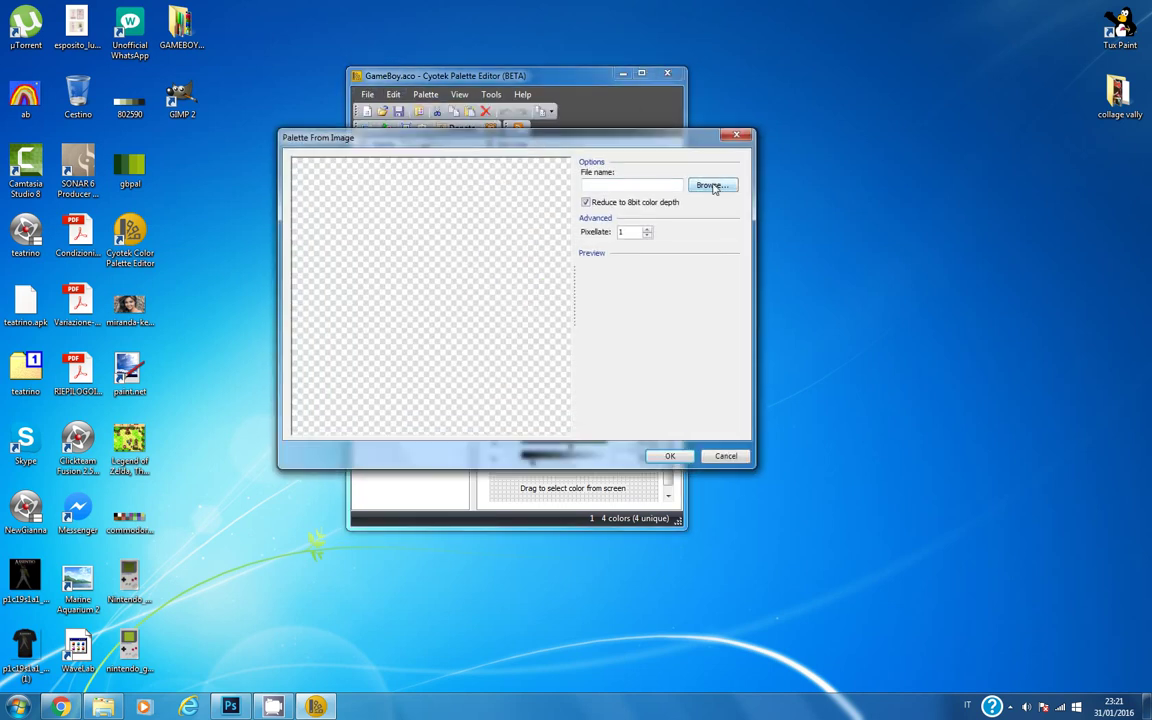
{"action": "left_click", "coordinate": [713, 187]}
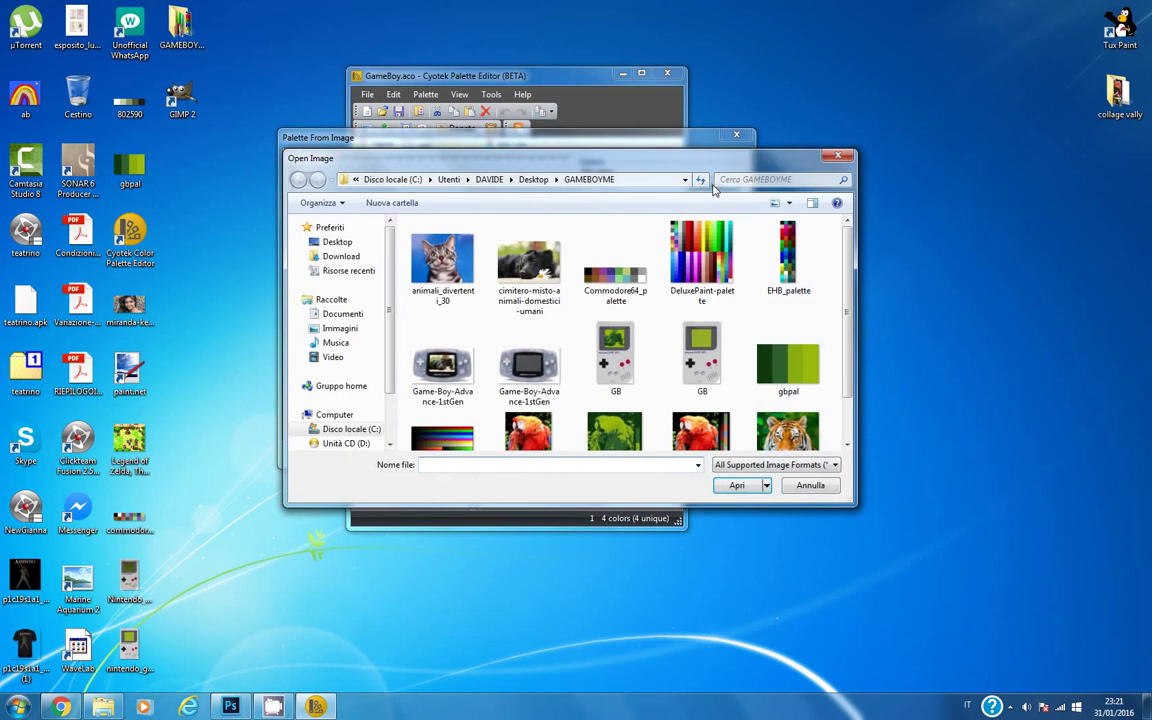
{"action": "left_click_drag", "start_coordinate": [552, 157], "coordinate": [487, 92]}
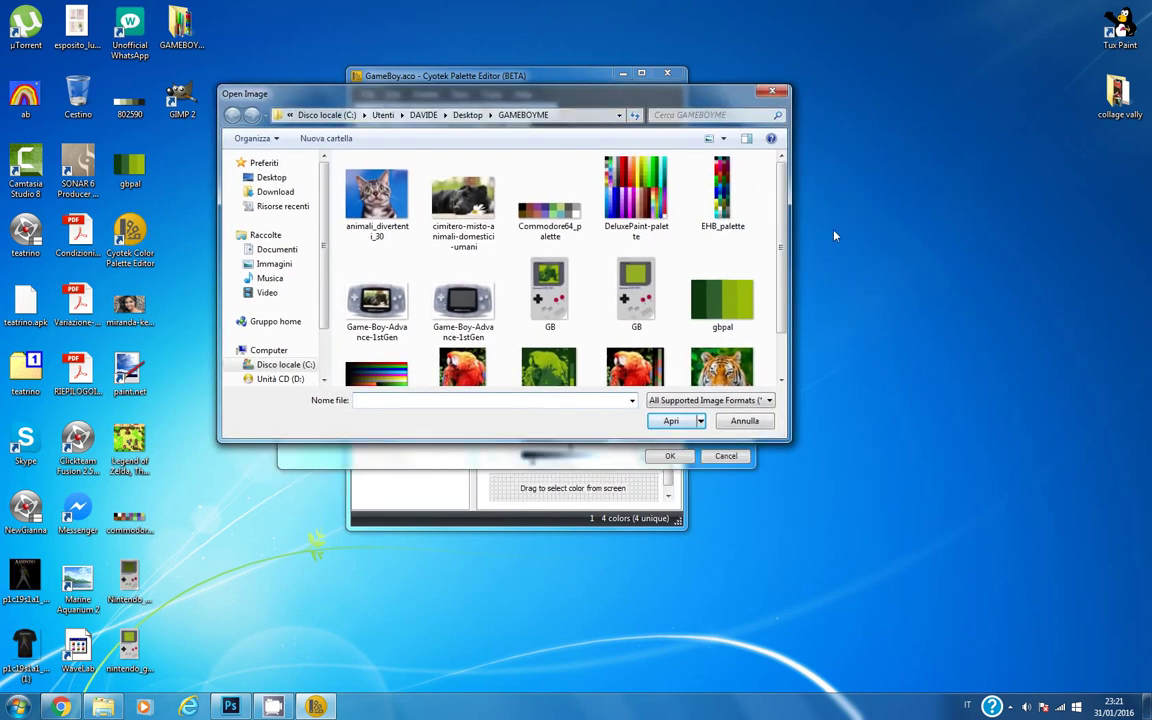
{"action": "scroll", "coordinate": [588, 311], "scroll_direction": "down", "scroll_amount": 1}
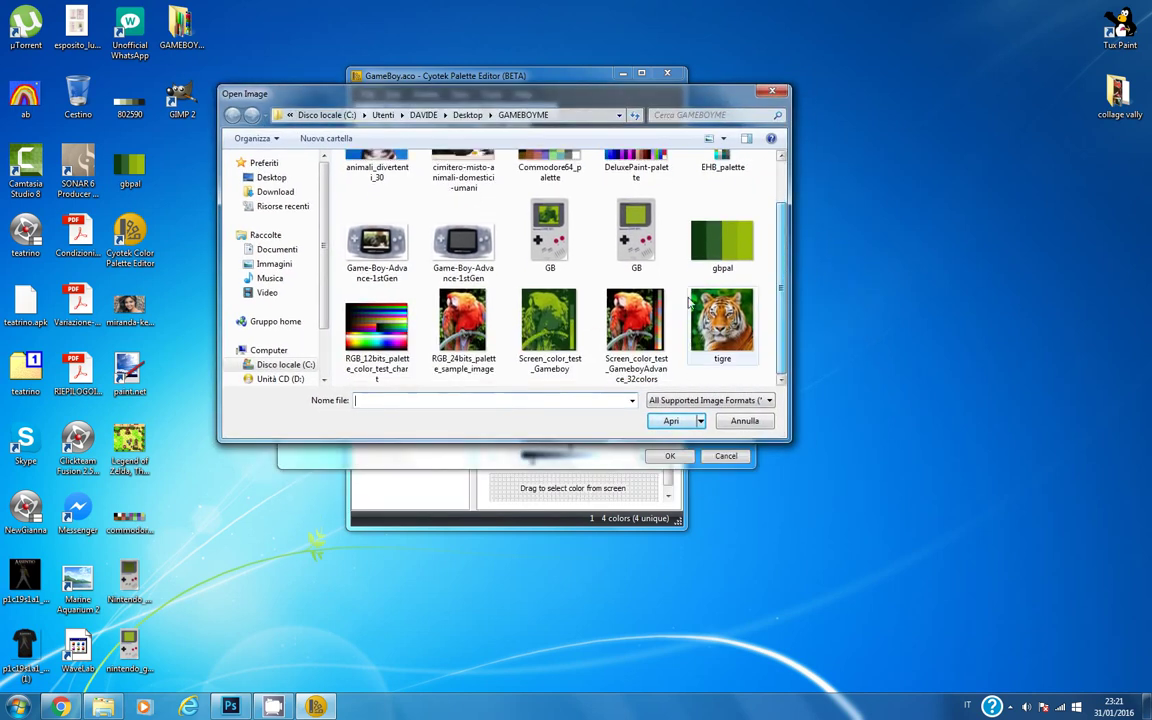
{"action": "left_click", "coordinate": [571, 313]}
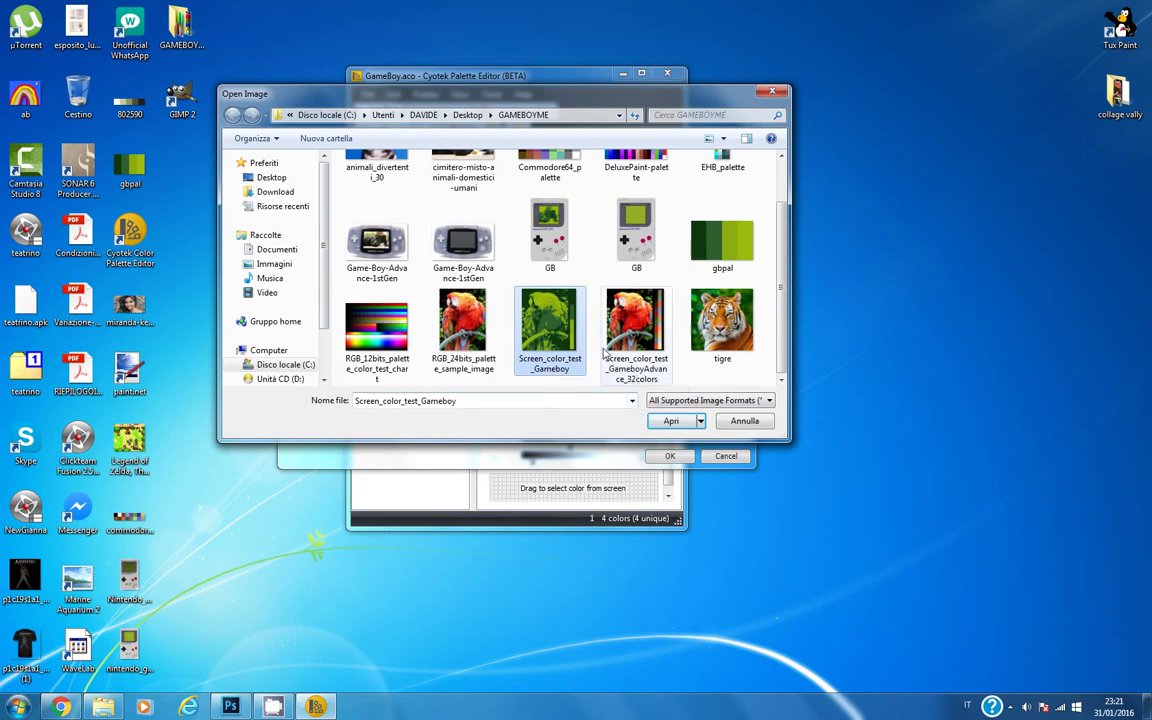
{"action": "left_click", "coordinate": [664, 421]}
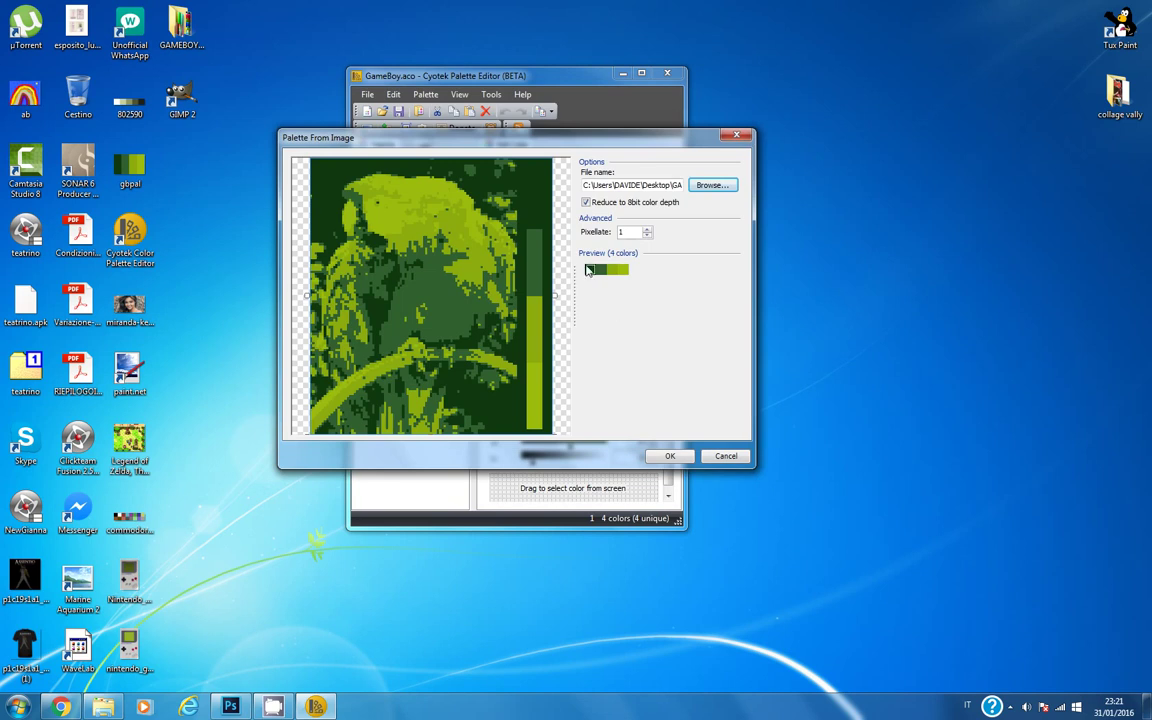
{"action": "mouse_move", "coordinate": [621, 272]}
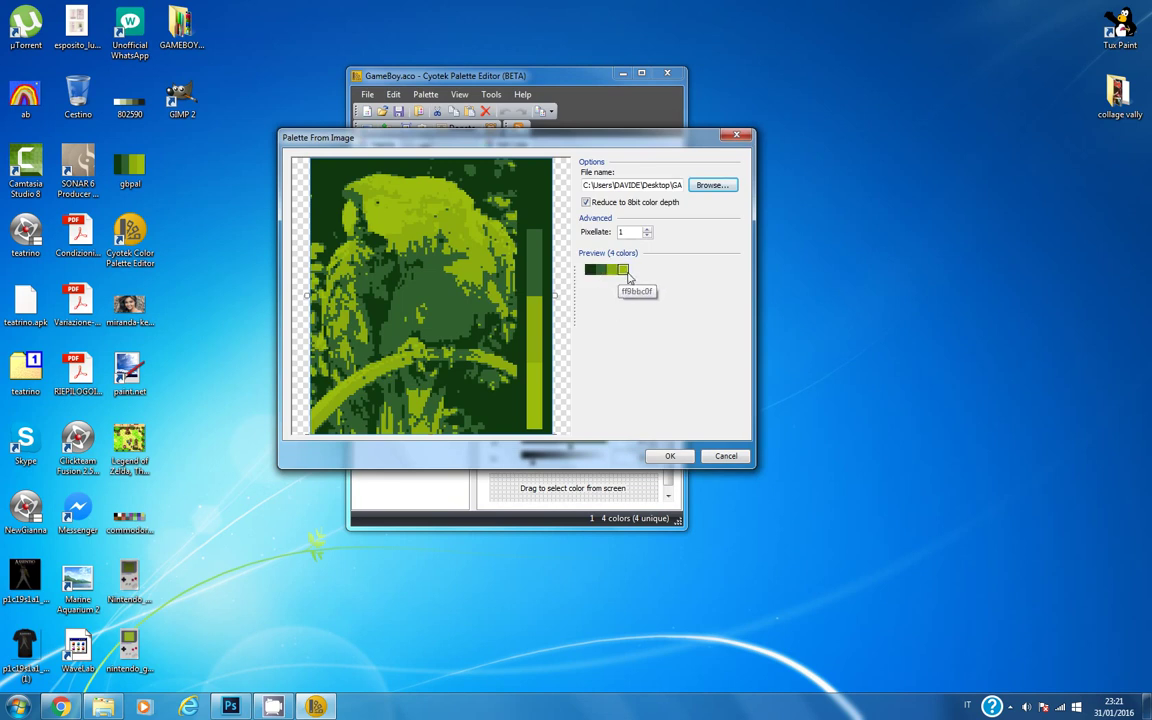
{"action": "left_click", "coordinate": [669, 456]}
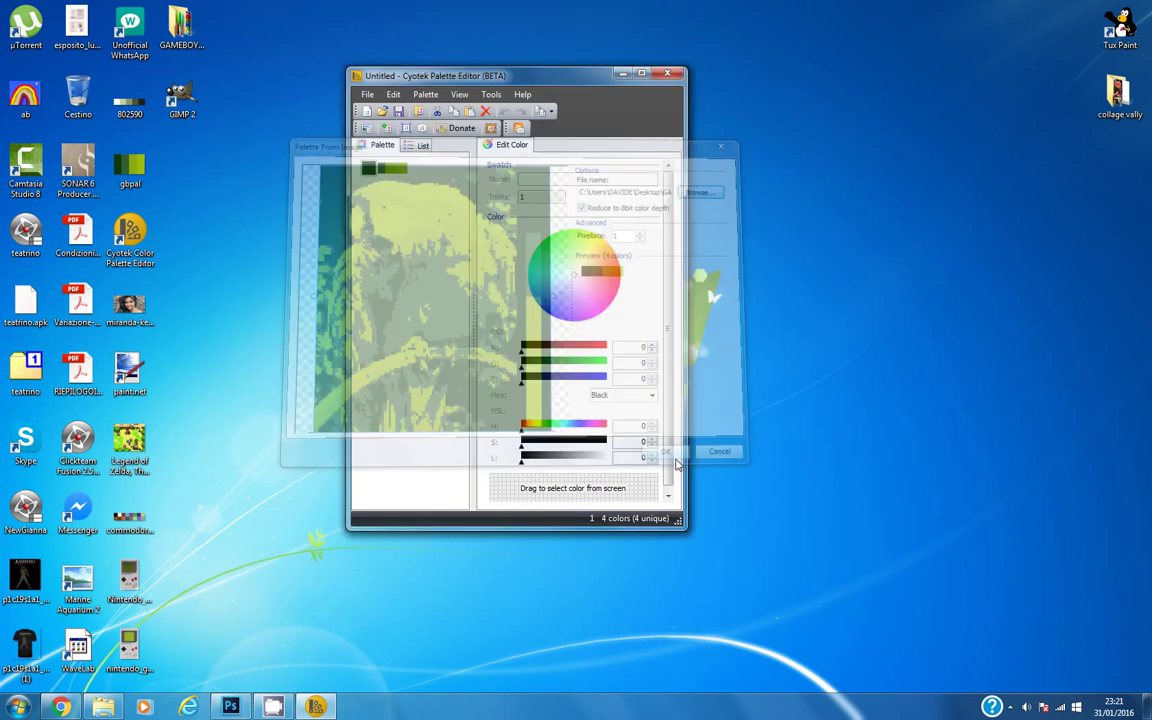
Save the palette as the Adobe Photoshop Color Swatch file GameBoy.aco in the GAMEBOYME folder, replacing the existing file.
{"action": "left_click", "coordinate": [367, 94]}
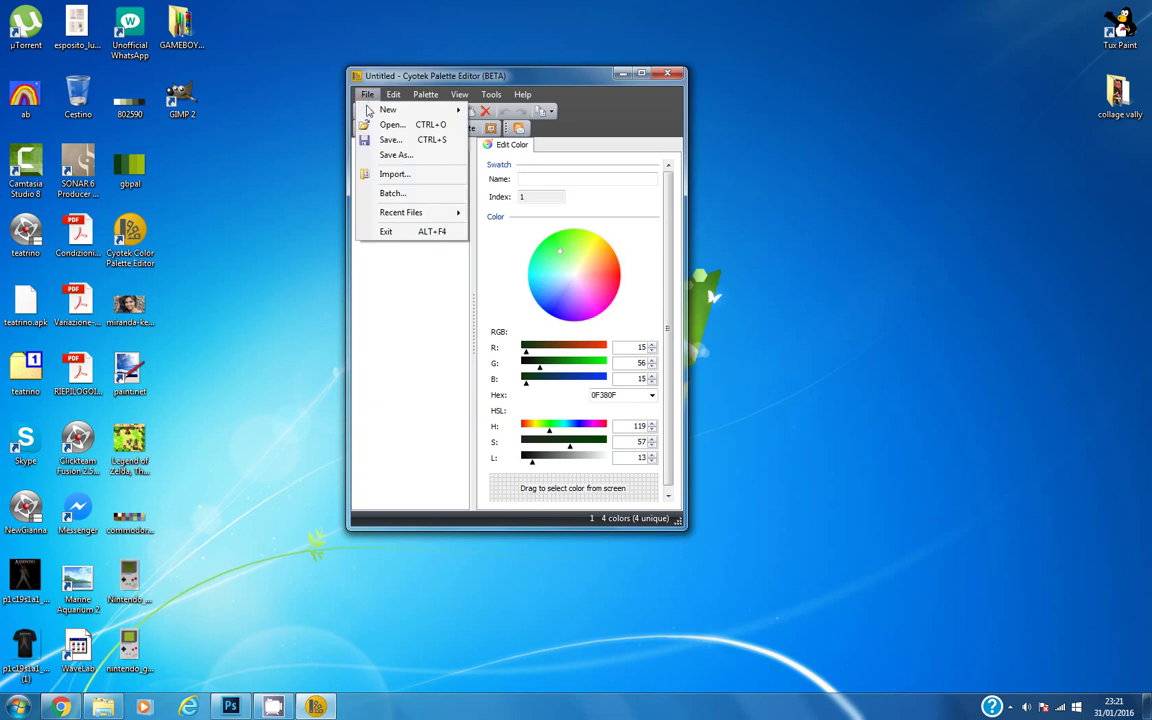
{"action": "left_click", "coordinate": [397, 155]}
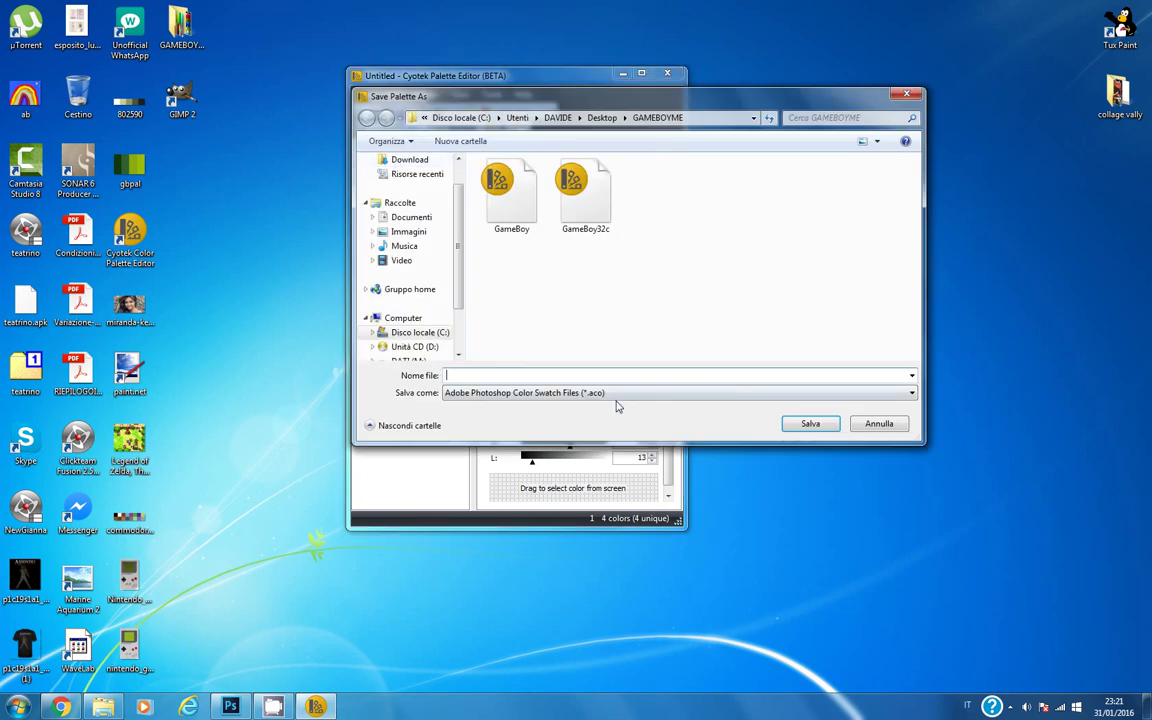
{"action": "left_click", "coordinate": [812, 395]}
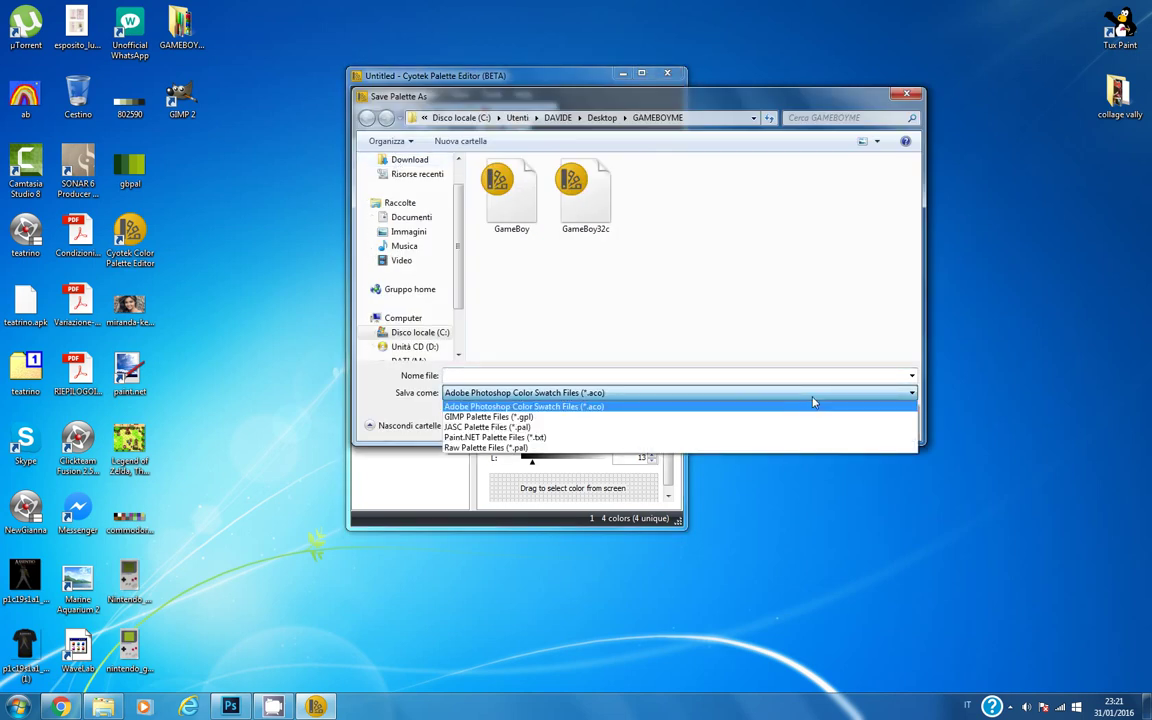
{"action": "left_click", "coordinate": [603, 407]}
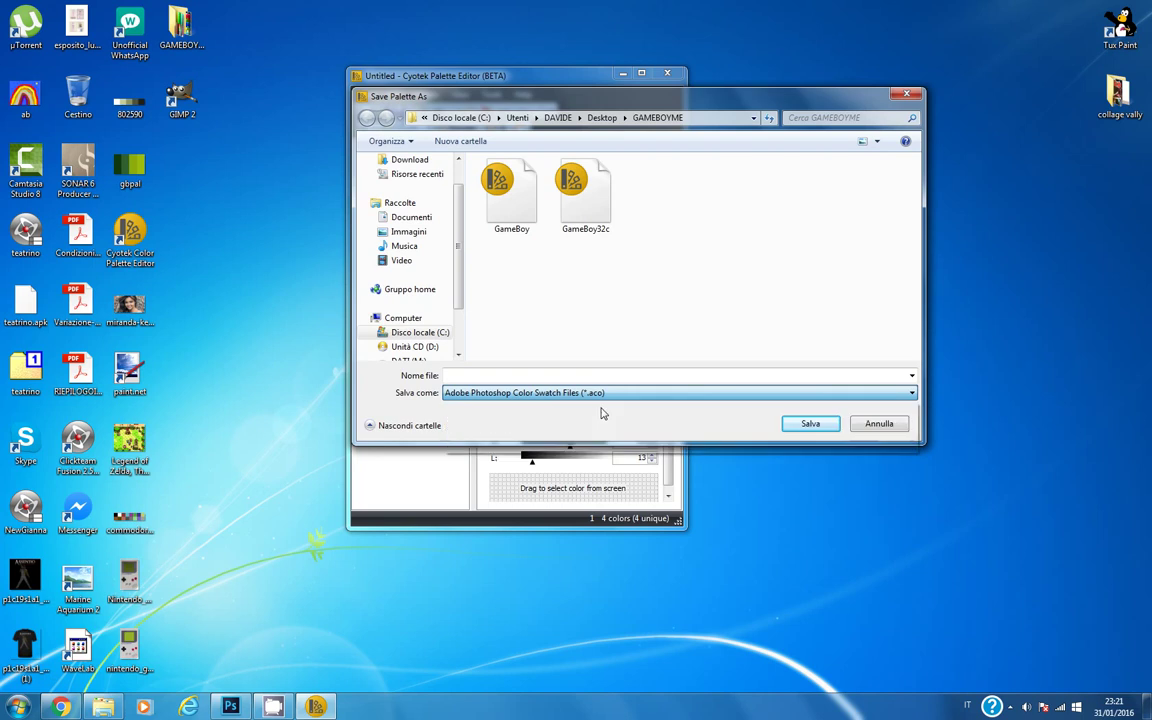
{"action": "left_click", "coordinate": [531, 203]}
{"action": "left_click", "coordinate": [810, 424]}
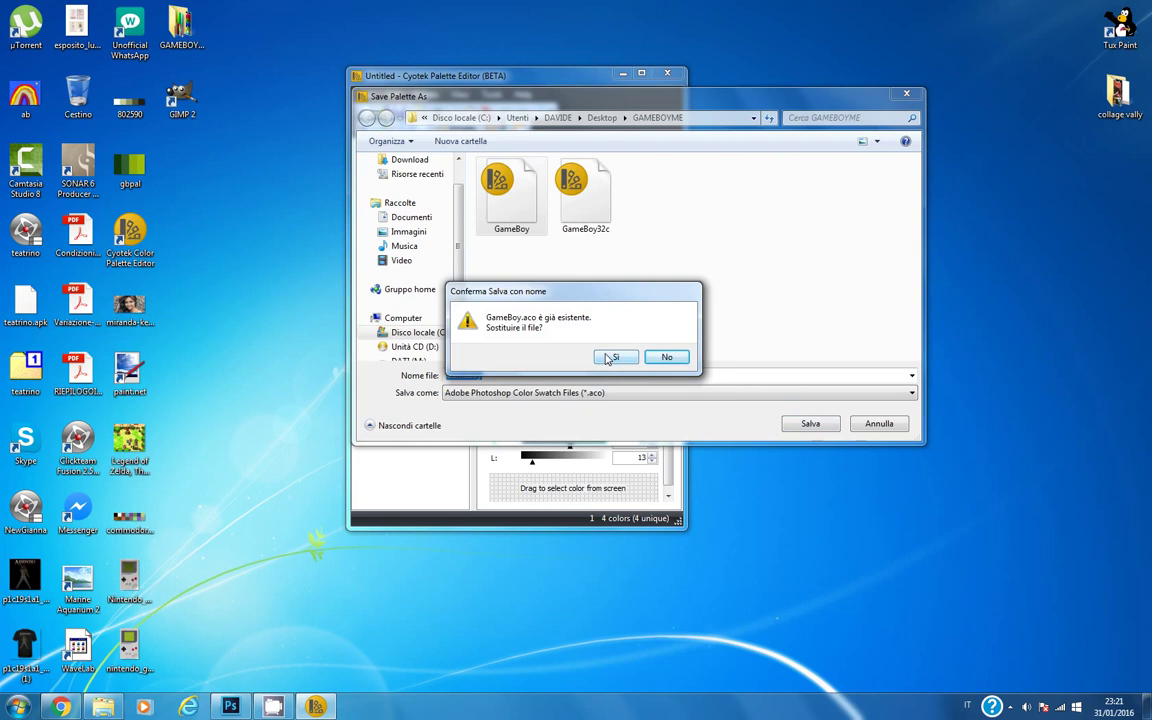
{"action": "left_click", "coordinate": [612, 357]}
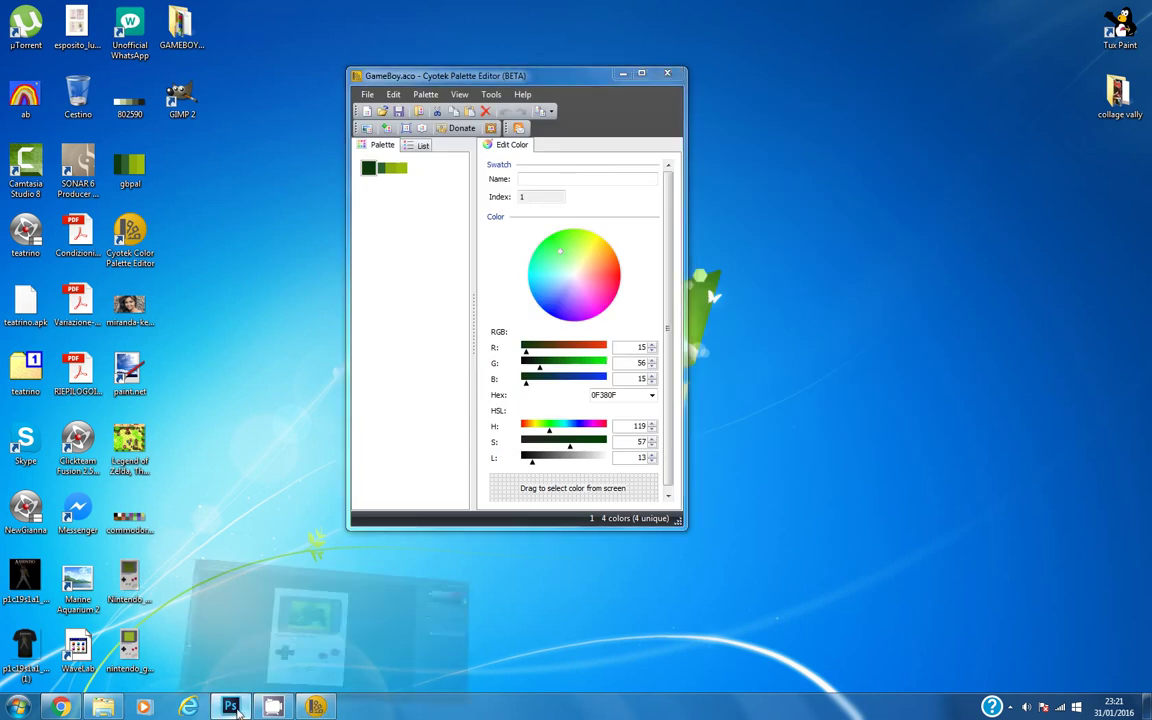
Switch to Photoshop and open the cat picture animali_divertenti_30 from the GAMEBOYME folder.
{"action": "left_click", "coordinate": [230, 707]}
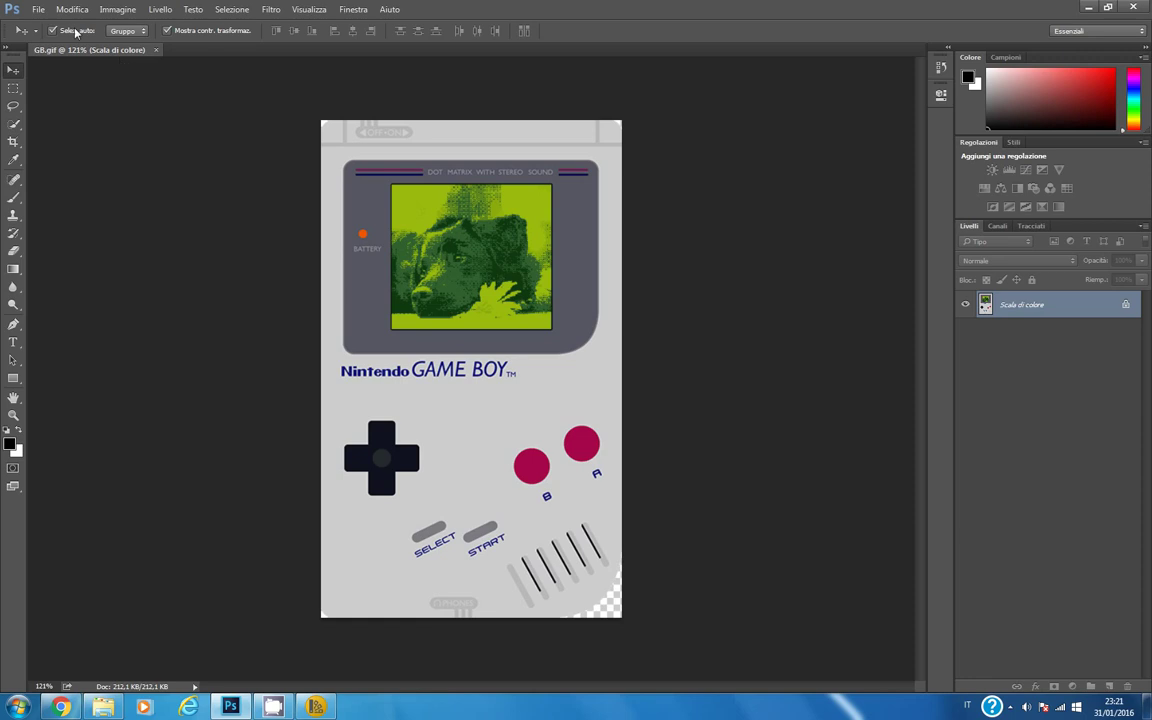
{"action": "left_click", "coordinate": [38, 10]}
{"action": "left_click", "coordinate": [47, 36]}
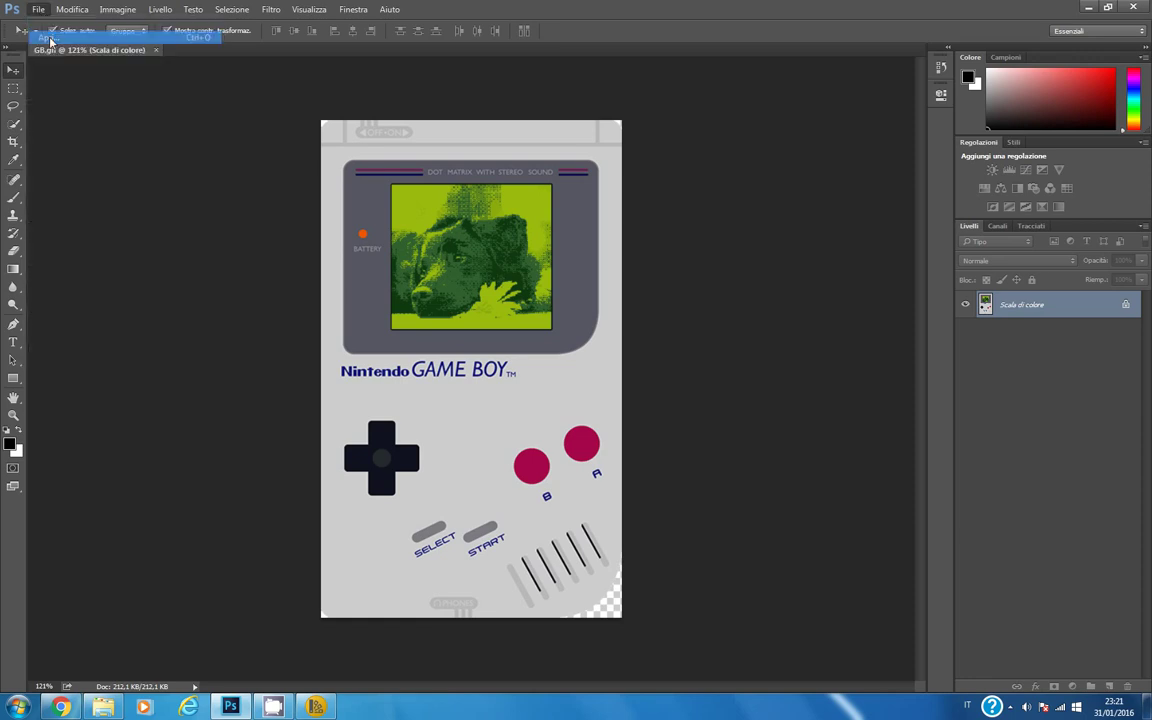
{"action": "mouse_move", "coordinate": [566, 105]}
{"action": "left_mouse_down"}
{"action": "mouse_move", "coordinate": [566, 196]}
{"action": "mouse_move", "coordinate": [566, 95]}
{"action": "left_mouse_up"}
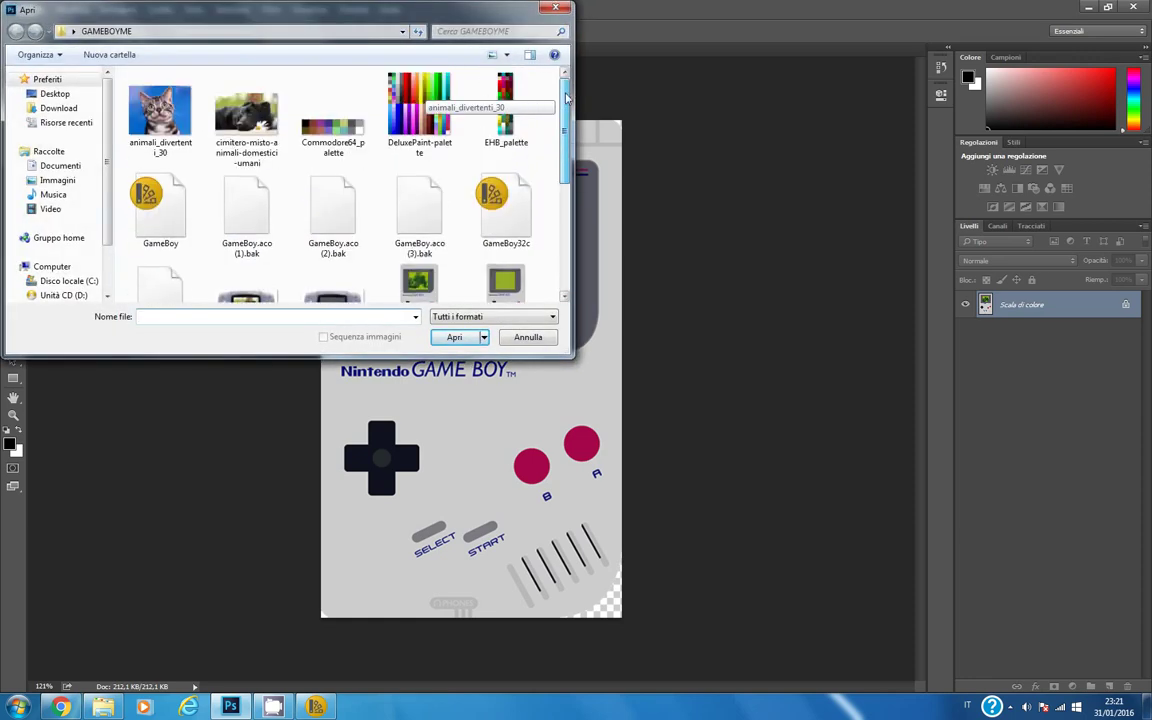
{"action": "left_click", "coordinate": [160, 110]}
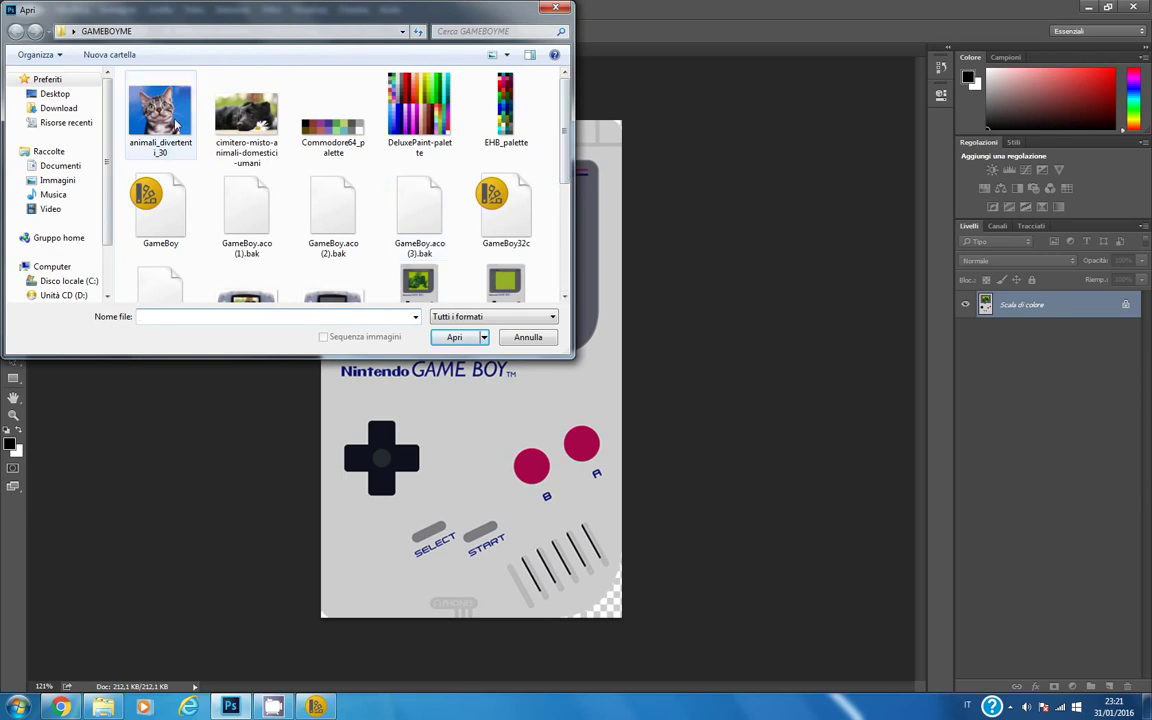
{"action": "left_click", "coordinate": [454, 337]}
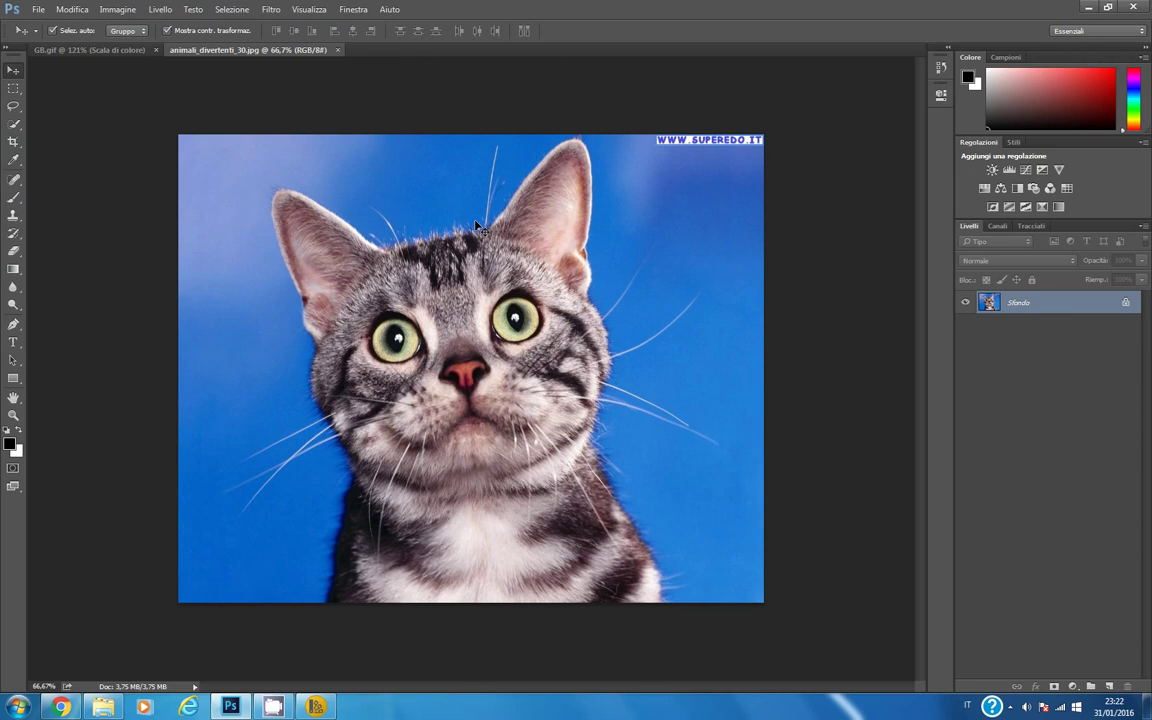
Crop the cat photo at a 160:144 ratio around the cat's face, to about 895 × 806 px.
{"action": "left_click", "coordinate": [13, 142]}
{"action": "left_click", "coordinate": [135, 31]}
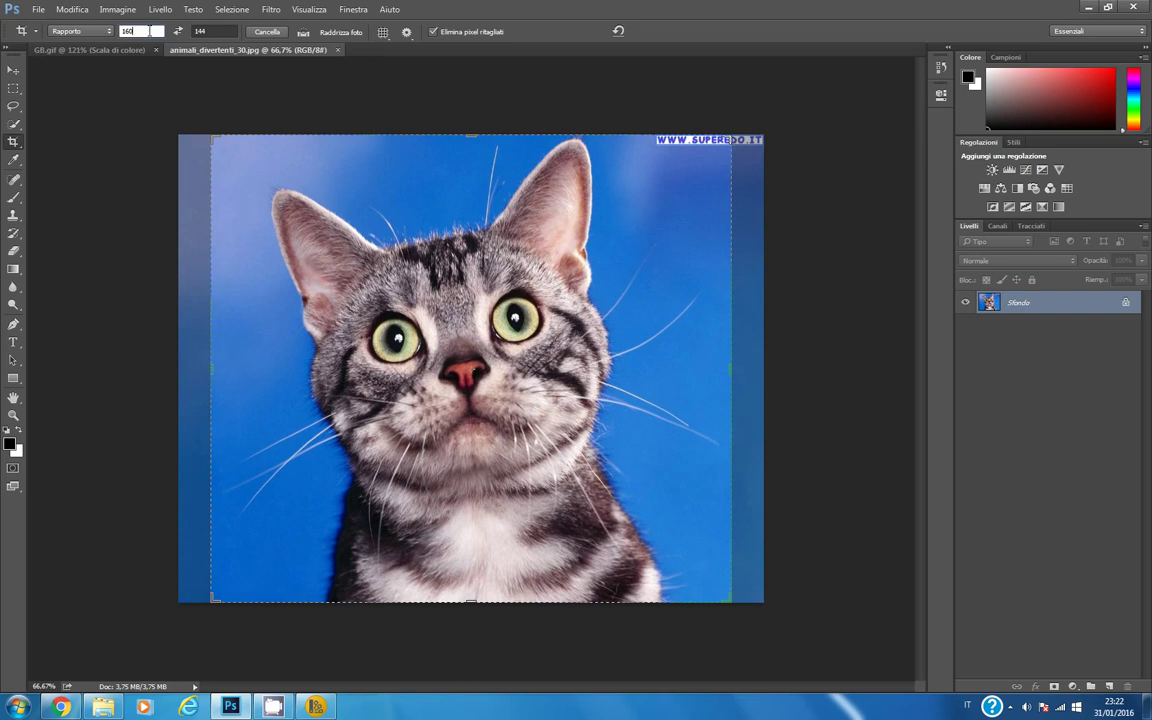
{"action": "left_click", "coordinate": [210, 31]}
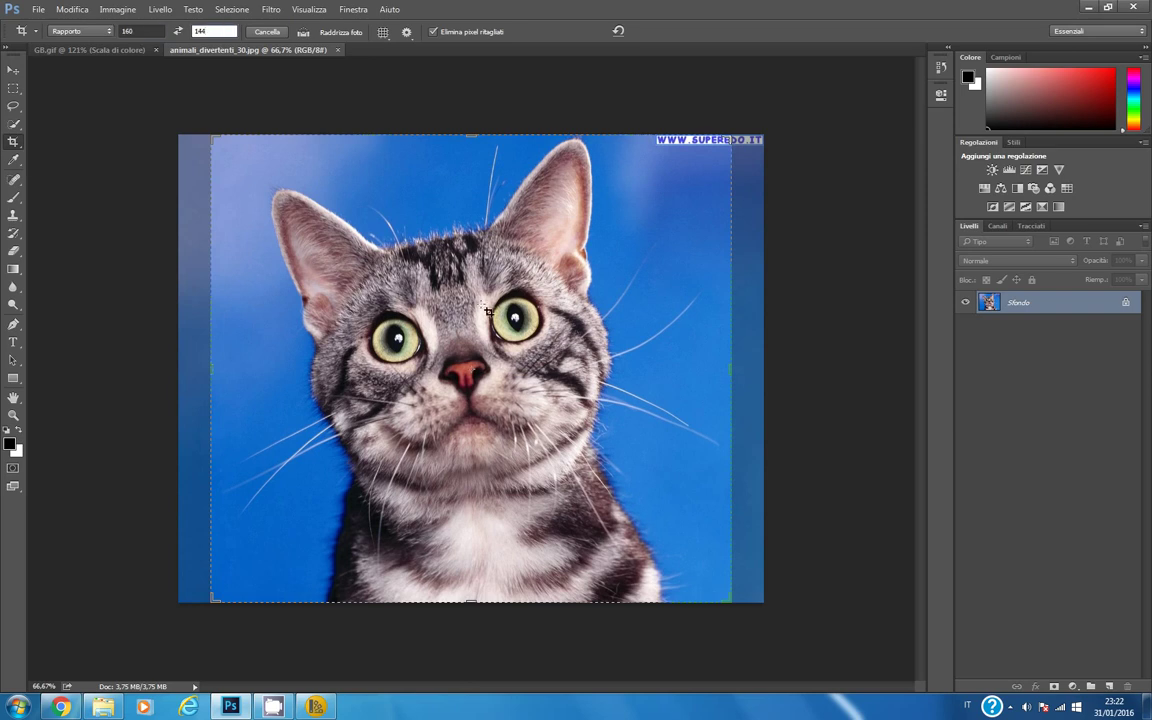
{"action": "mouse_move", "coordinate": [448, 298]}
{"action": "left_mouse_down"}
{"action": "mouse_move", "coordinate": [437, 298]}
{"action": "mouse_move", "coordinate": [459, 298]}
{"action": "left_mouse_up"}
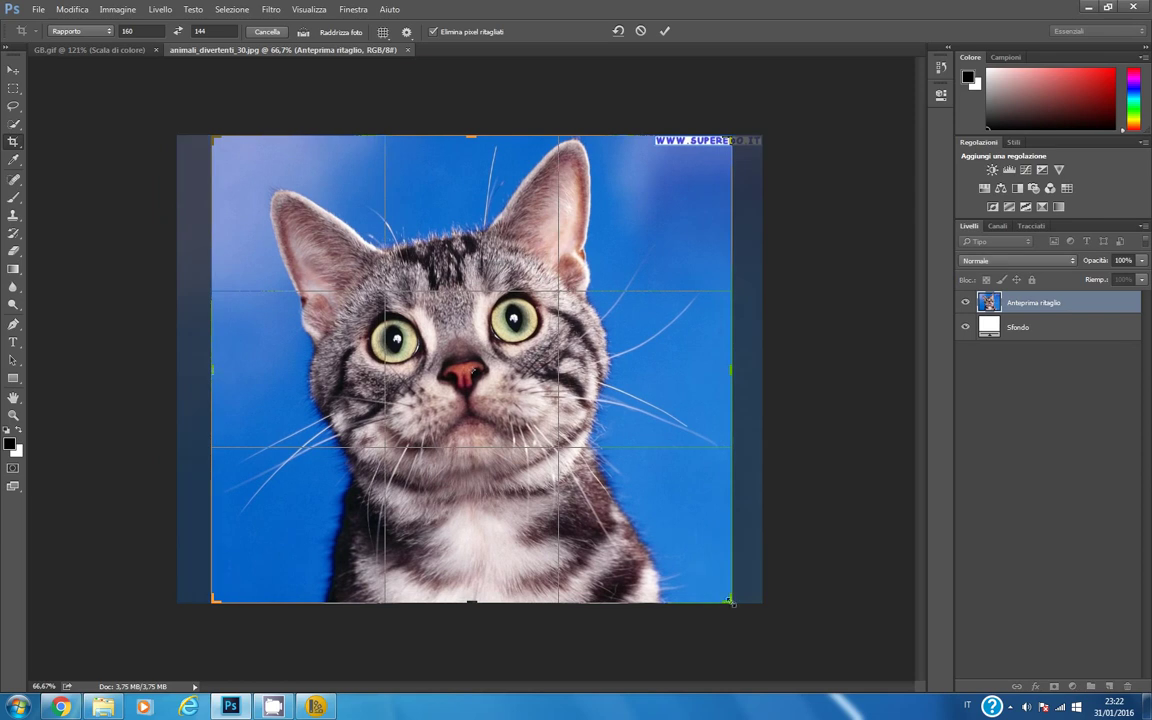
{"action": "left_click_drag", "start_coordinate": [732, 601], "coordinate": [678, 563]}
{"action": "left_click_drag", "start_coordinate": [503, 468], "coordinate": [490, 427]}
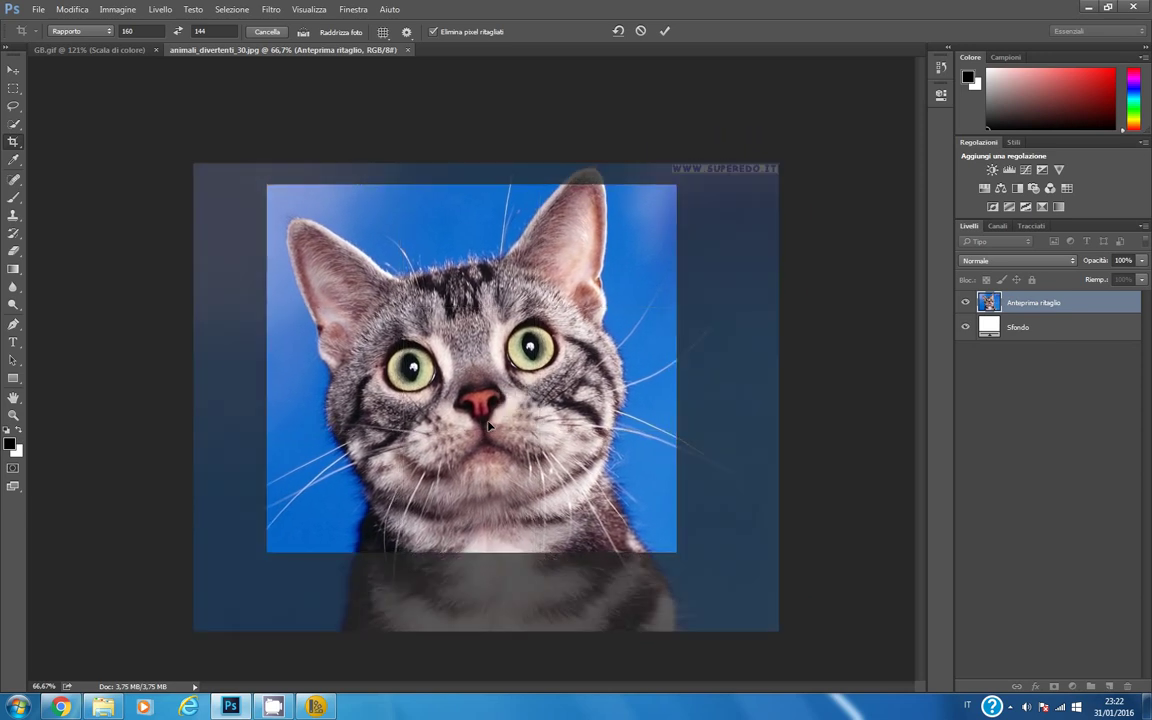
{"action": "key", "text": "Return"}
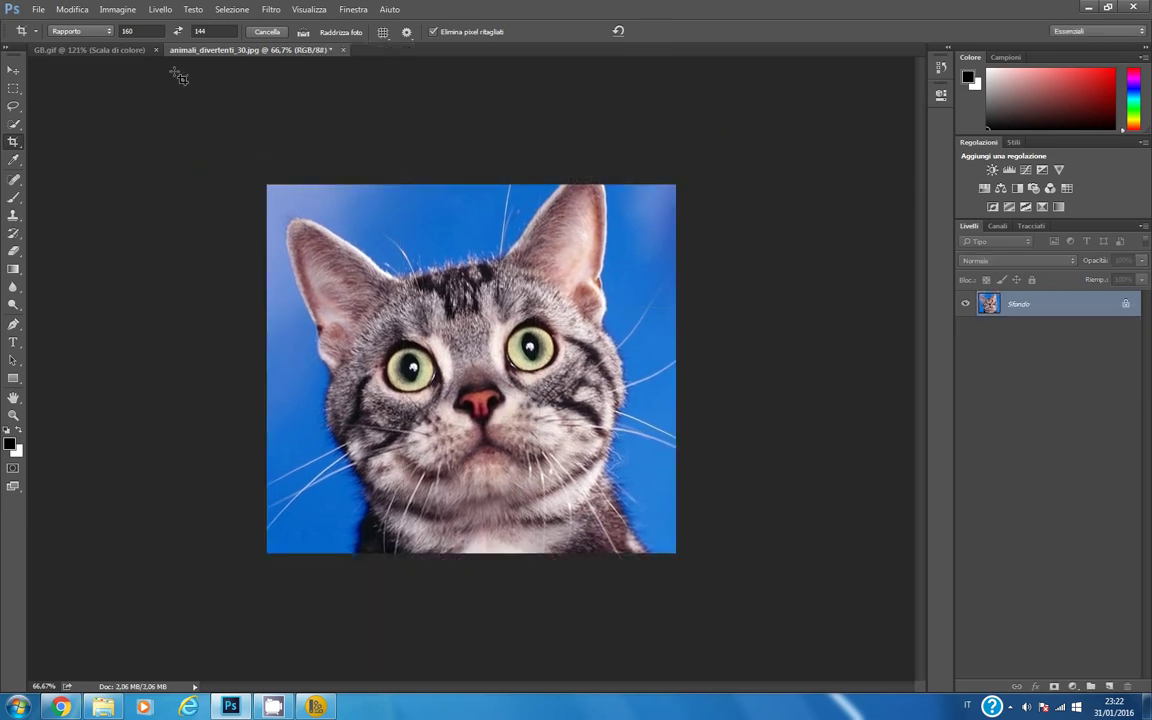
Resize the cropped image to 160 × 144 pixels with Vicina più prossima (contorni ben definiti) resampling.
{"action": "left_click", "coordinate": [128, 14]}
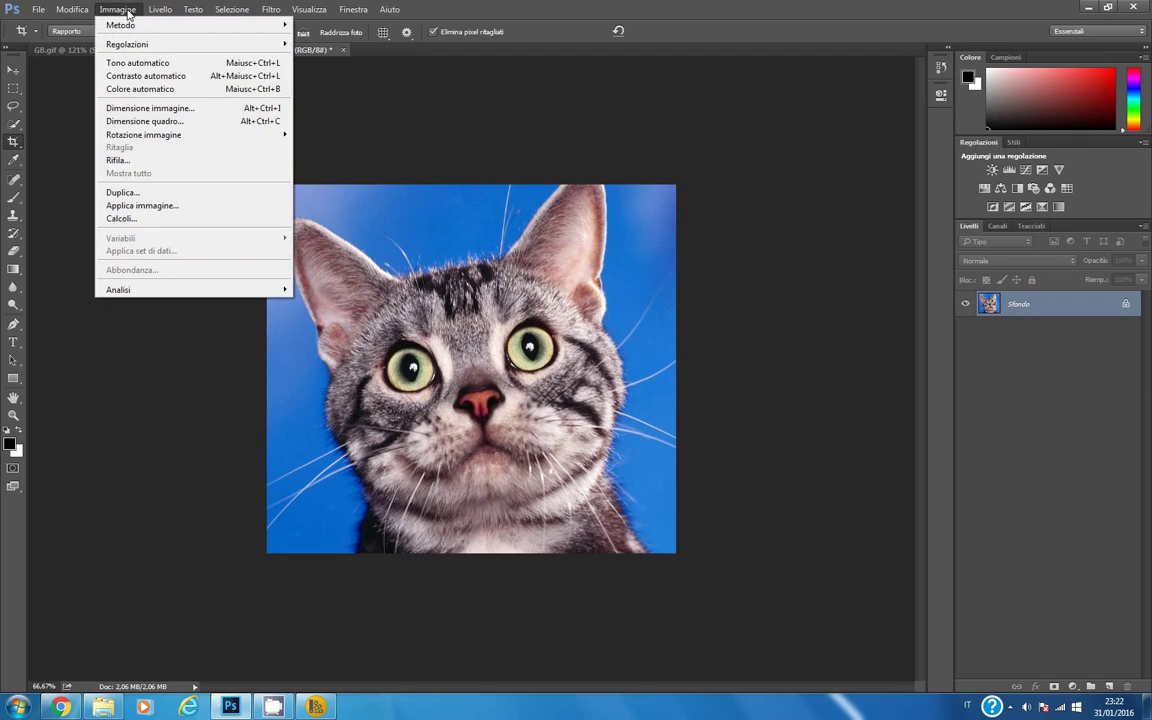
{"action": "left_click", "coordinate": [204, 110]}
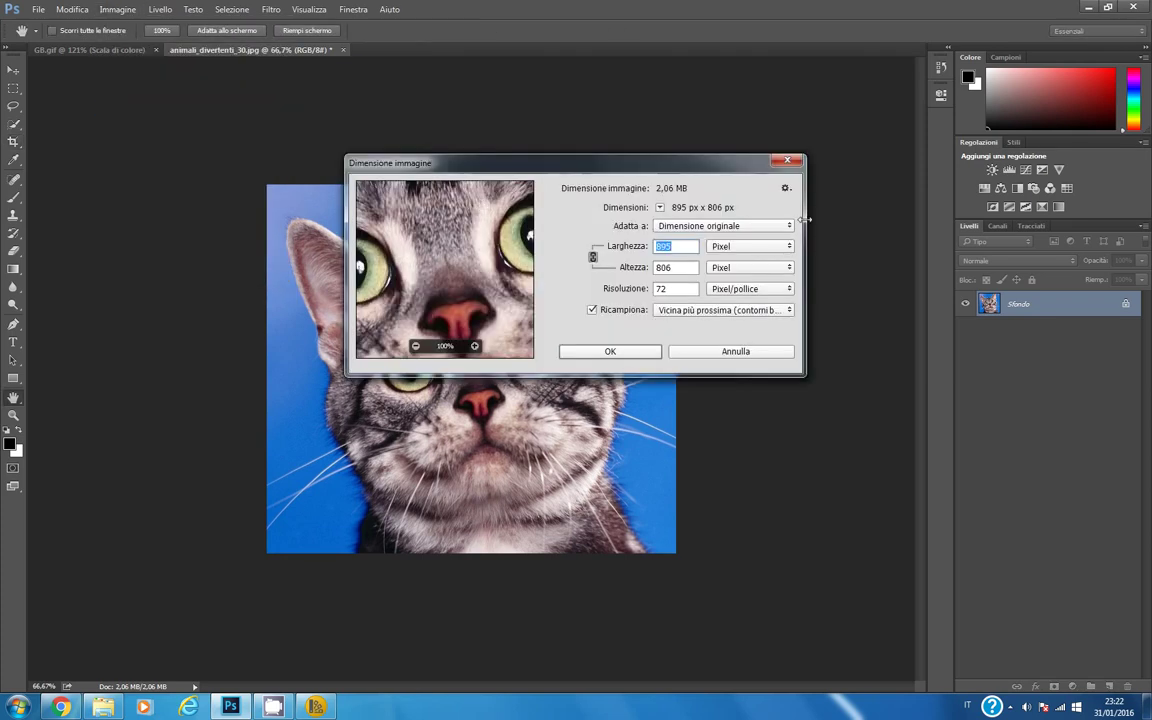
{"action": "type", "text": "160"}
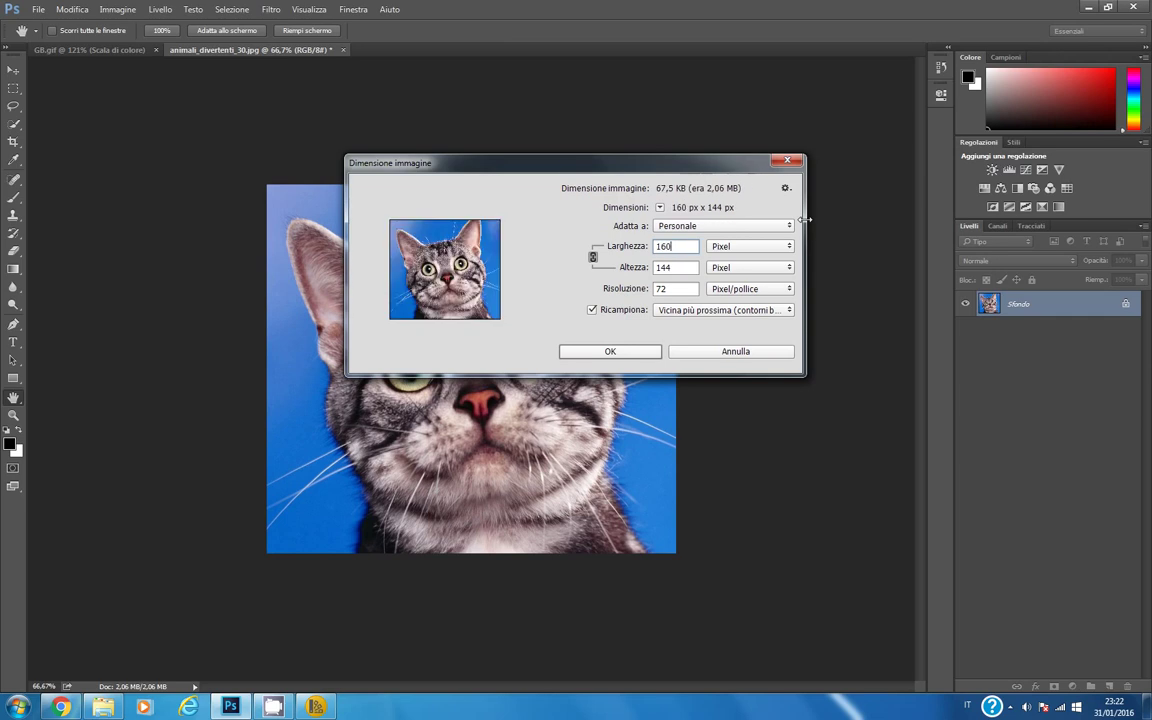
{"action": "left_click", "coordinate": [679, 266]}
{"action": "left_click", "coordinate": [677, 311]}
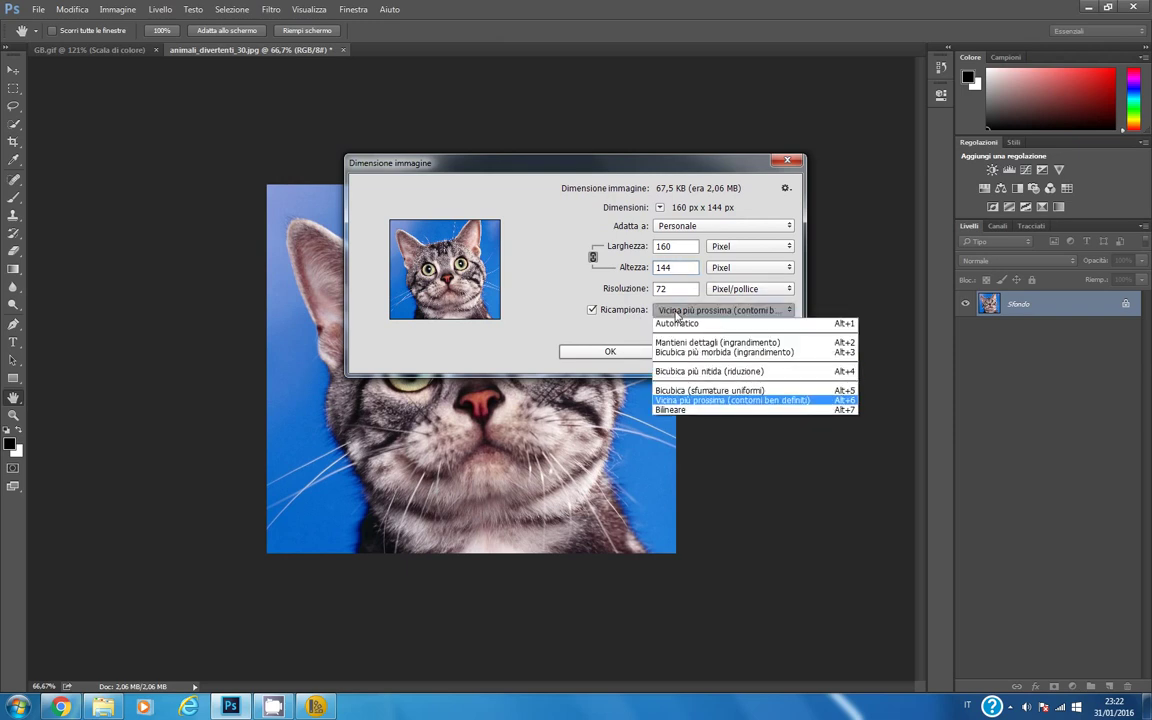
{"action": "left_click", "coordinate": [795, 402]}
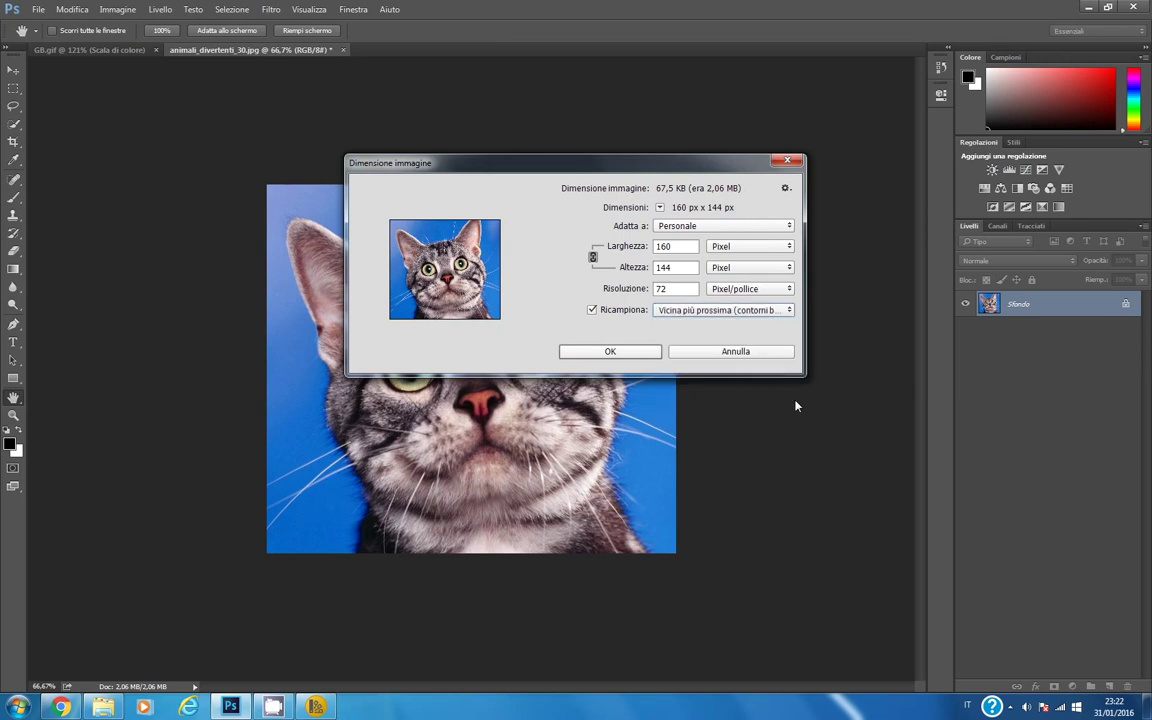
{"action": "left_click", "coordinate": [645, 356]}
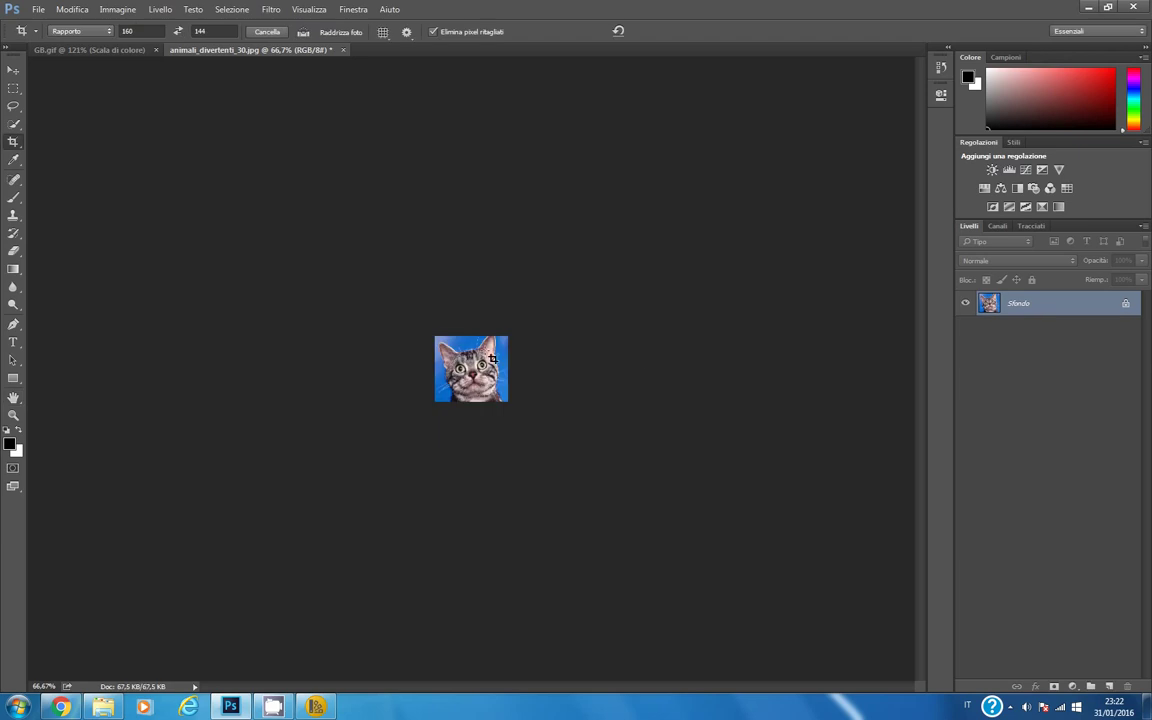
Begin converting the cat image to indexed colour (Scala di colore) with a custom palette (Personale).
{"action": "key", "text": "ctrl+0"}
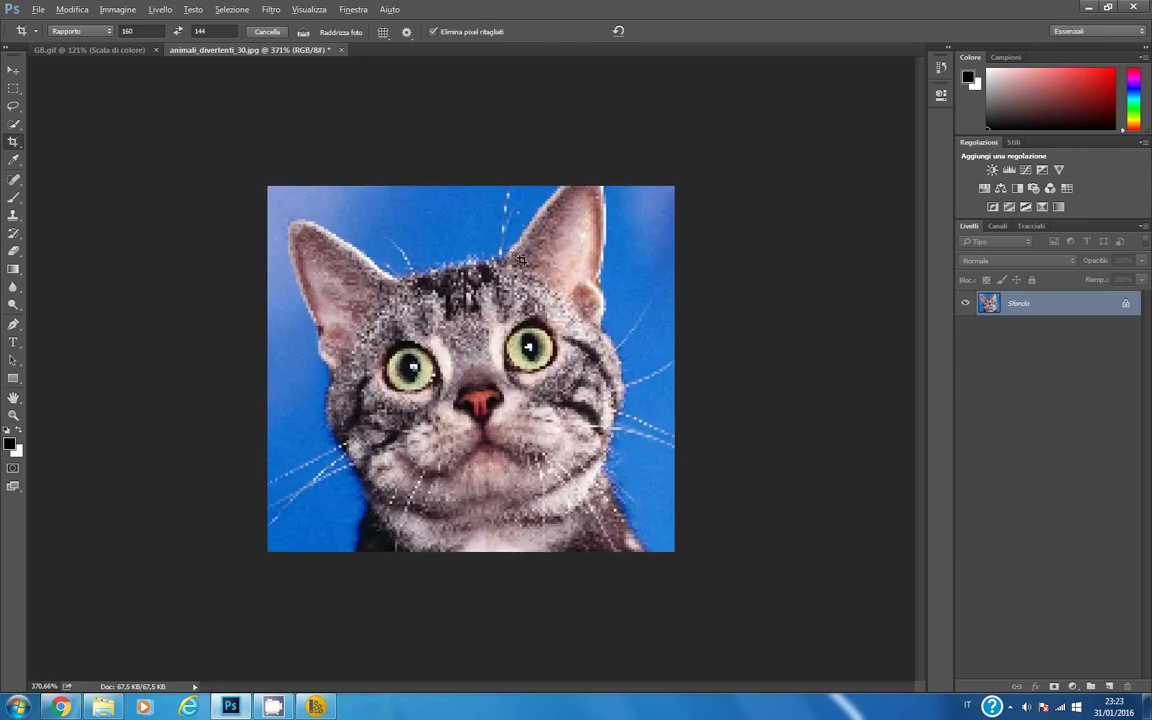
{"action": "key", "text": "ctrl+plus"}
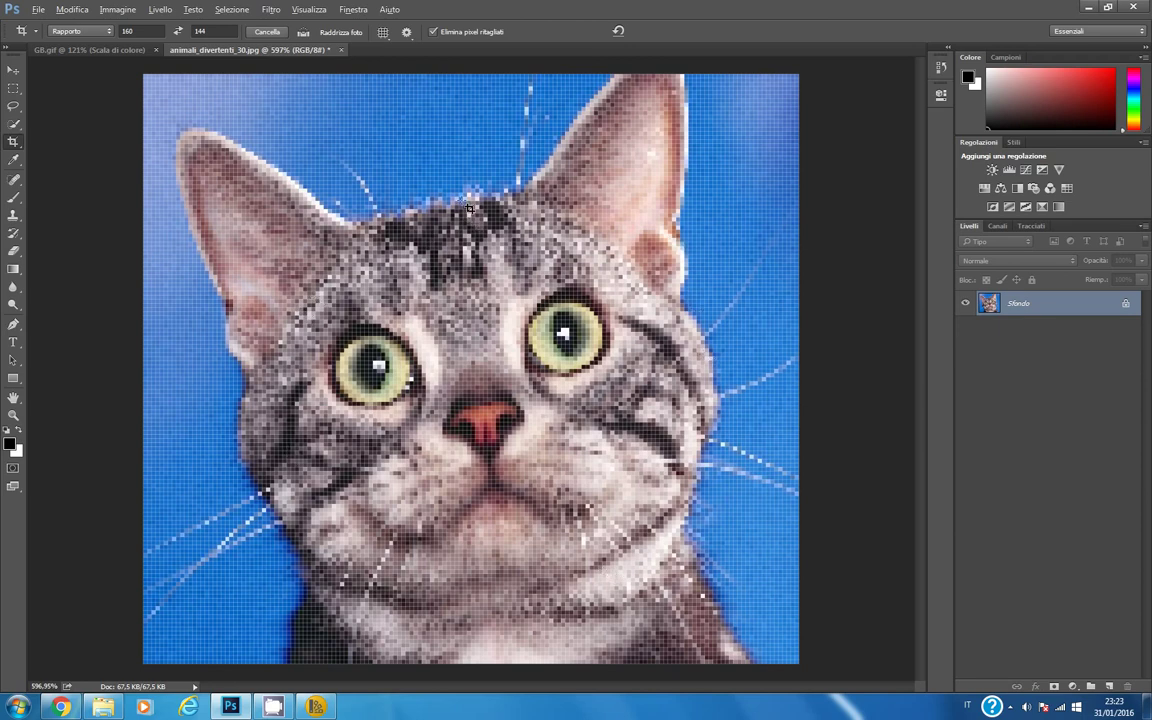
{"action": "key", "text": "ctrl+minus"}
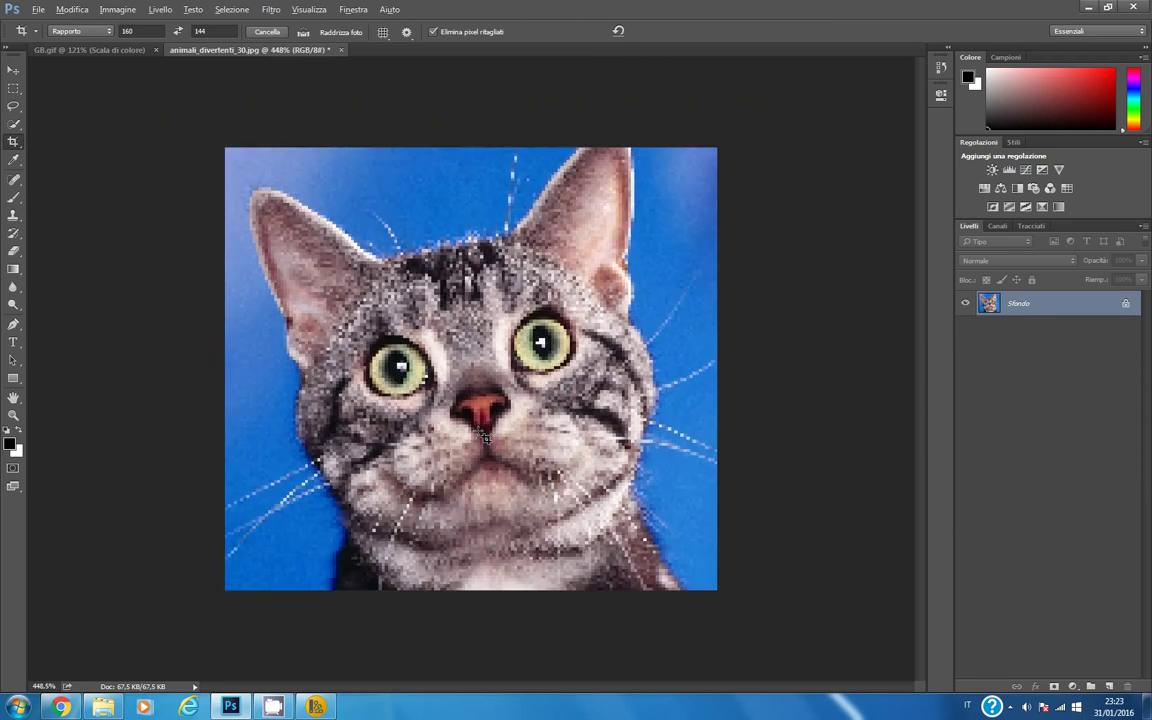
{"action": "key", "text": "ctrl+plus"}
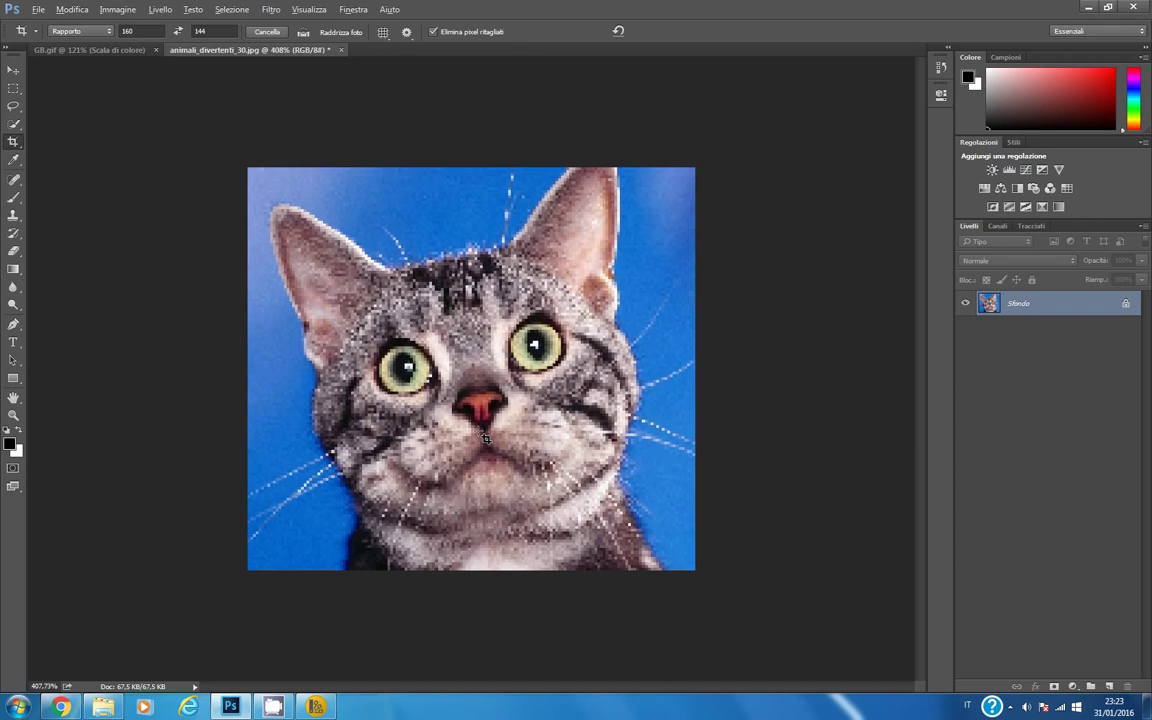
{"action": "key", "text": "ctrl+plus"}
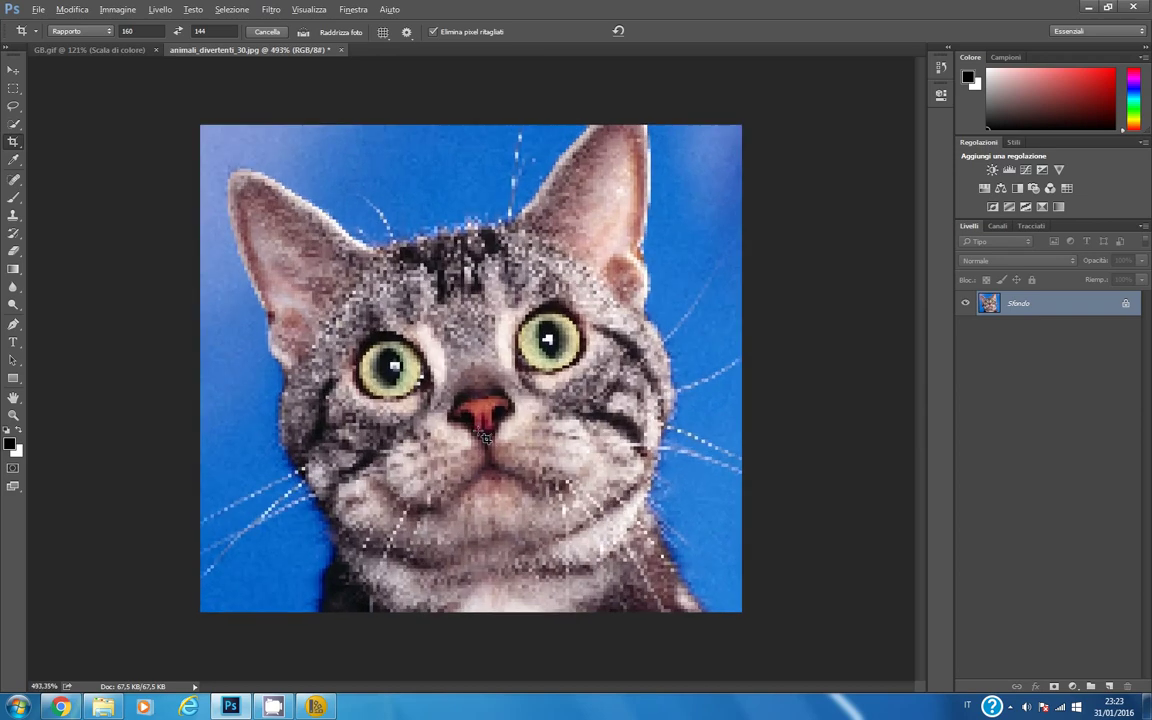
{"action": "key", "text": "ctrl+minus"}
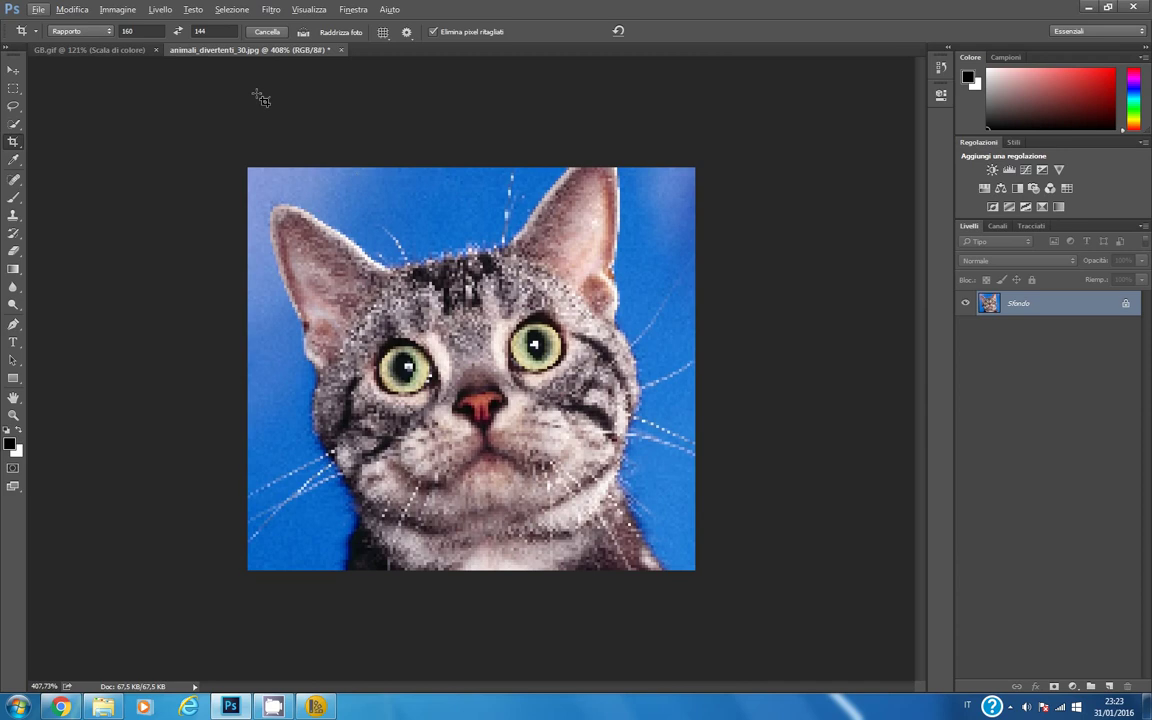
{"action": "left_click", "coordinate": [133, 12]}
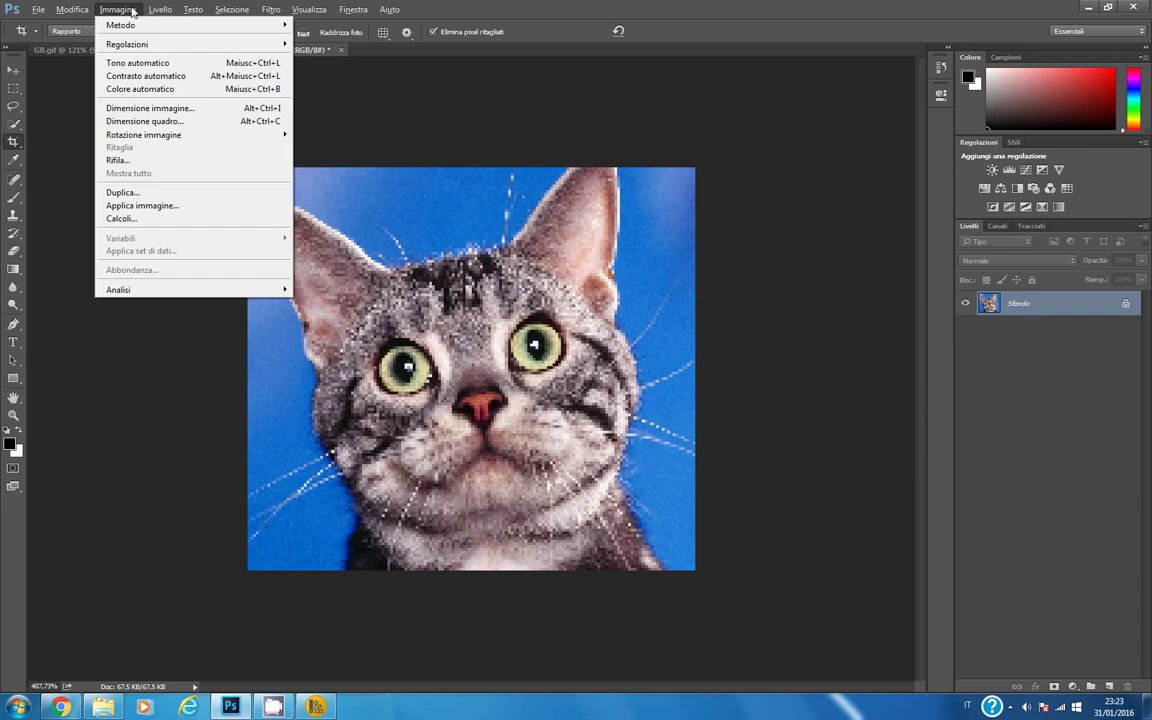
{"action": "mouse_move", "coordinate": [146, 29]}
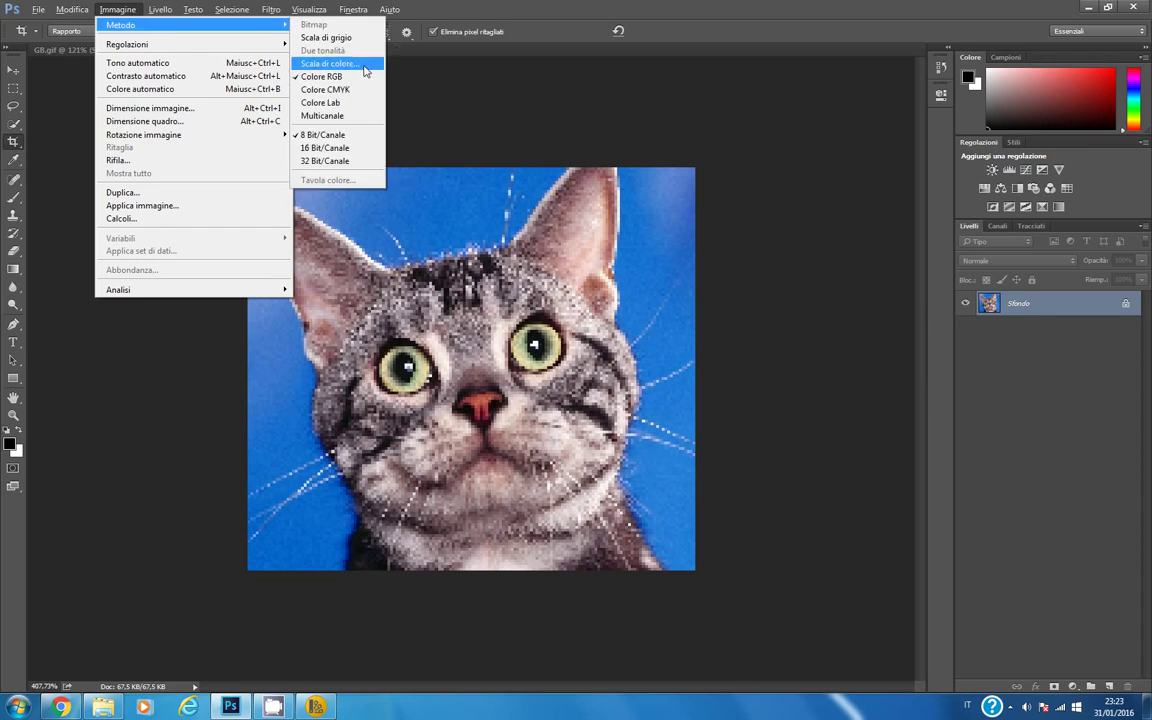
{"action": "left_click", "coordinate": [330, 63]}
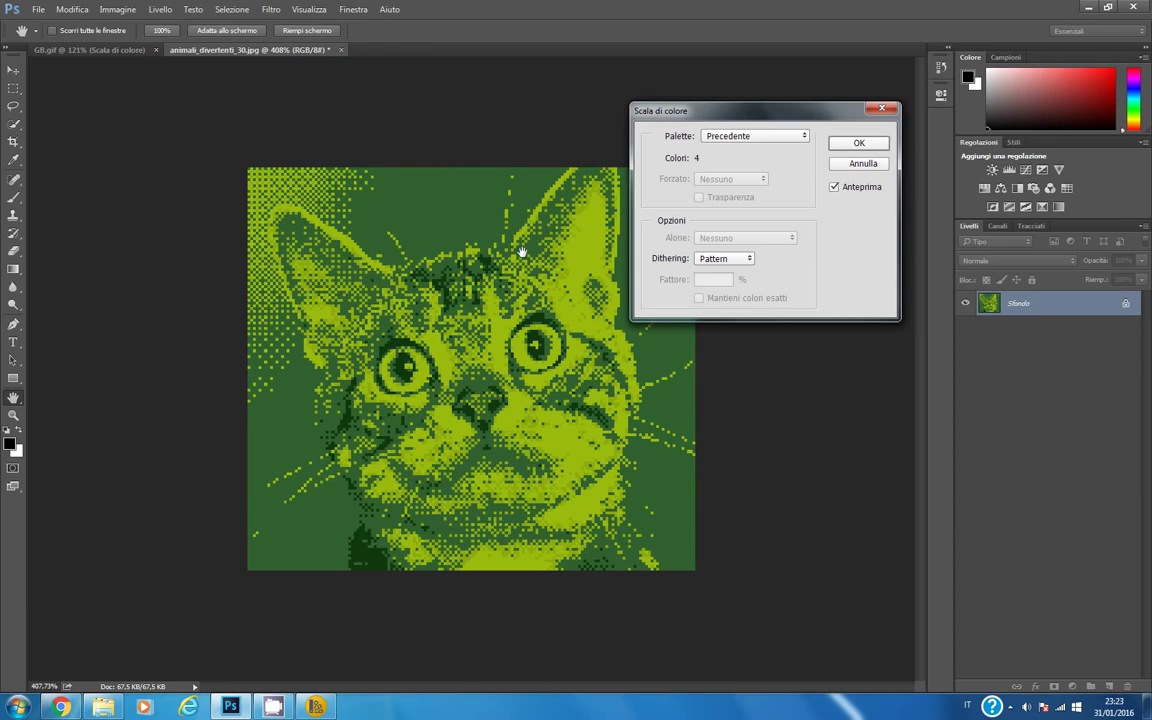
{"action": "mouse_move", "coordinate": [706, 112]}
{"action": "left_mouse_down"}
{"action": "mouse_move", "coordinate": [772, 131]}
{"action": "mouse_move", "coordinate": [703, 110]}
{"action": "left_mouse_up"}
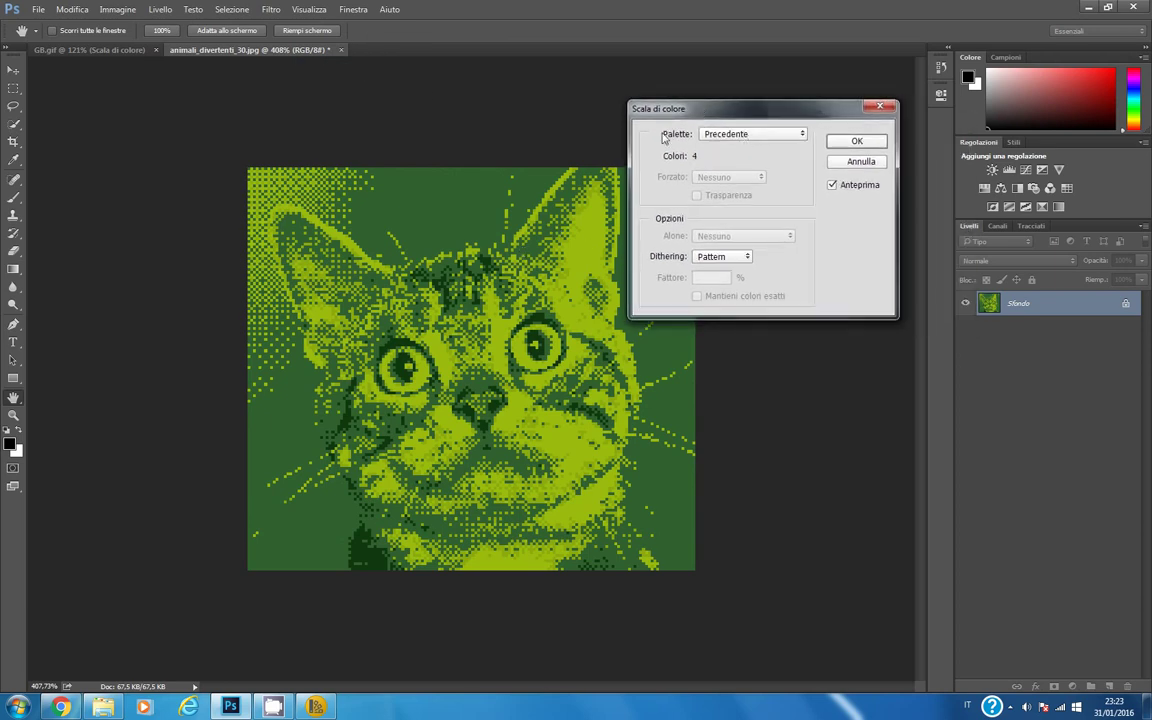
{"action": "left_click", "coordinate": [739, 134]}
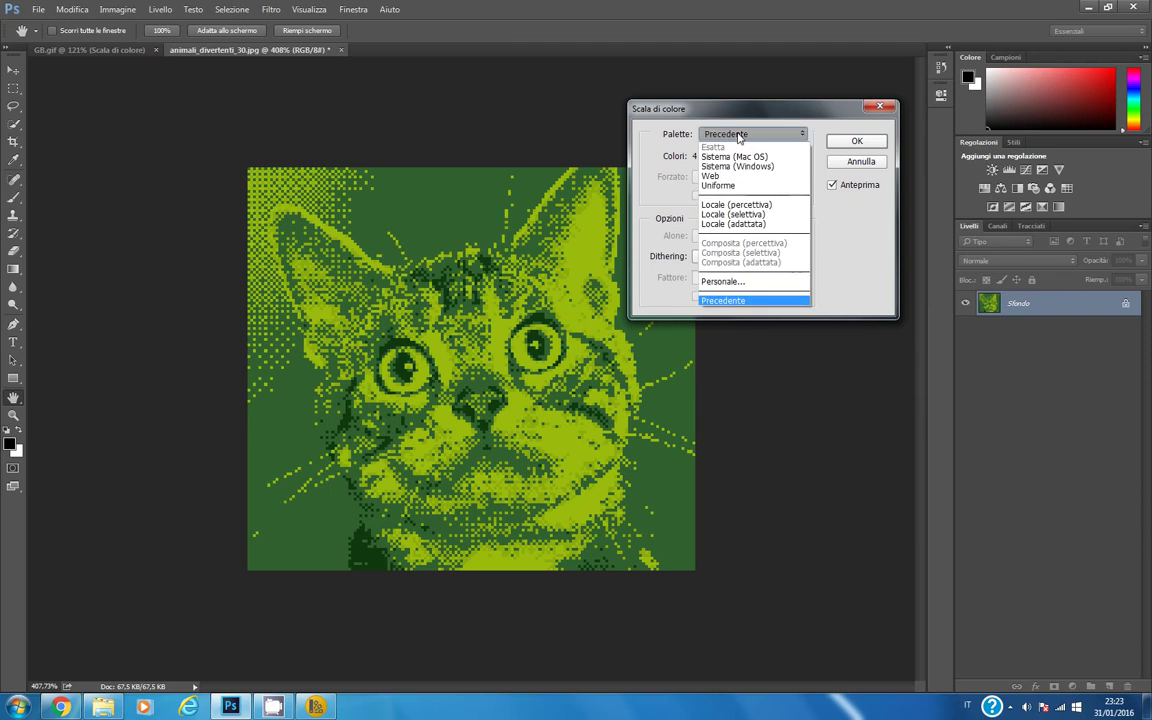
{"action": "left_click", "coordinate": [733, 284]}
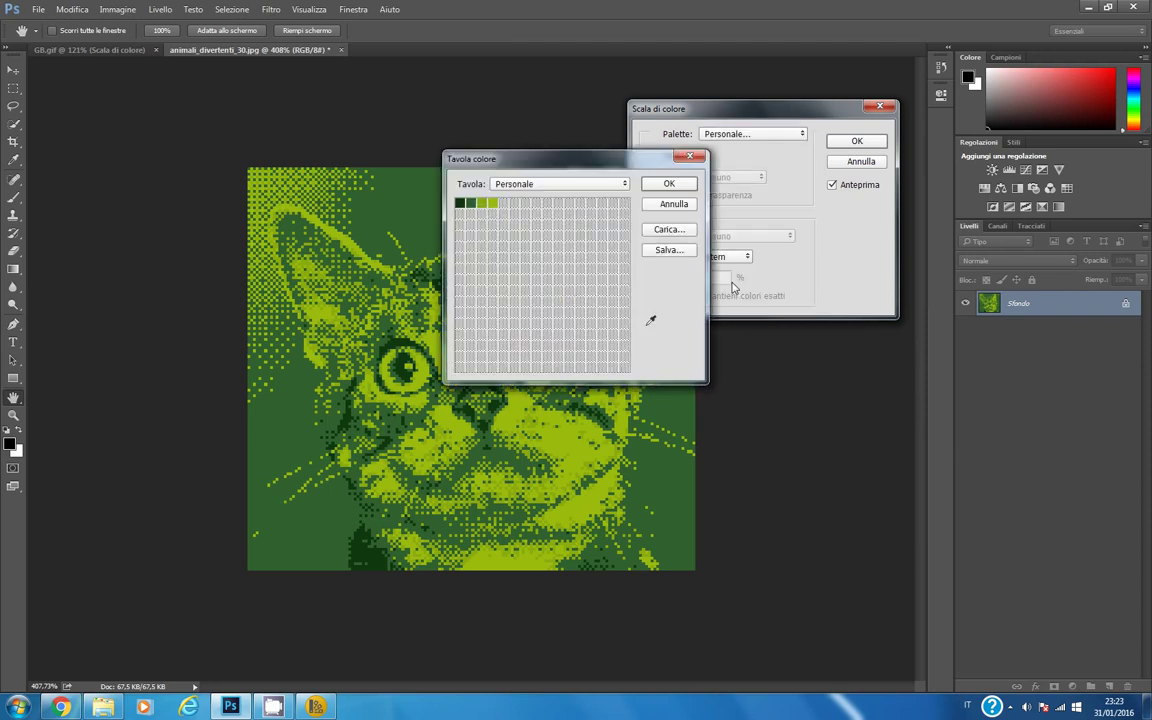
Load the GameBoy swatch file (ACO) from the GAMEBOYME folder as the custom colour table and accept it.
{"action": "left_click", "coordinate": [673, 235]}
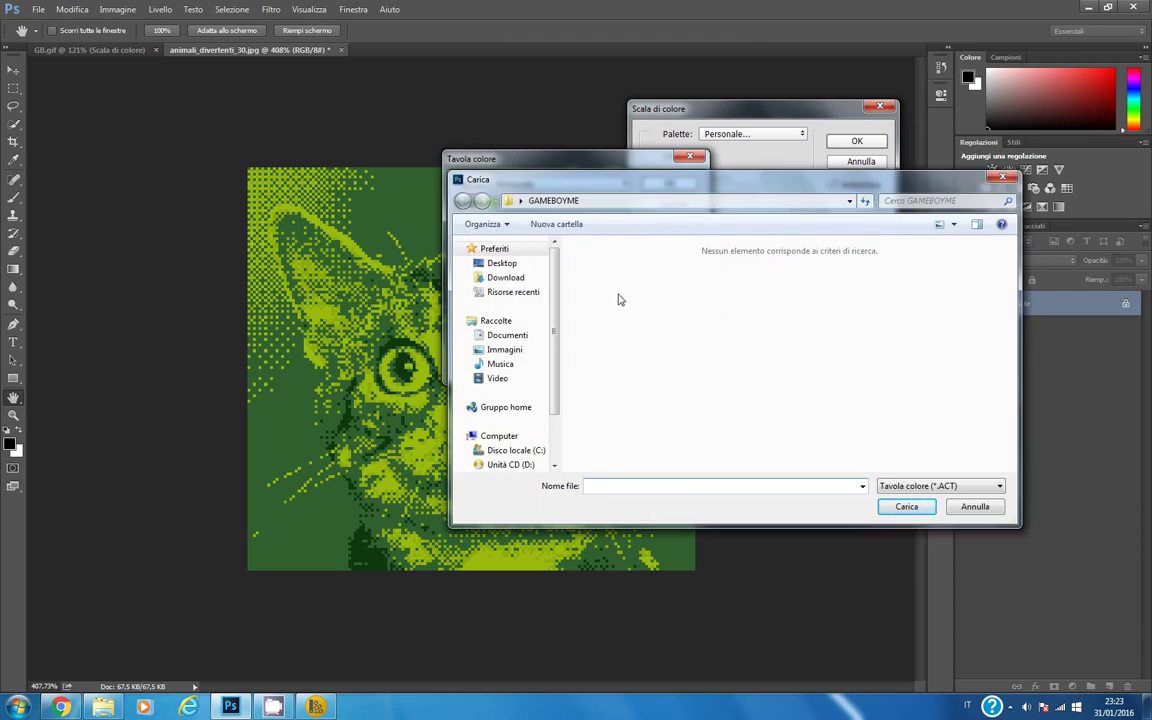
{"action": "left_click", "coordinate": [997, 487]}
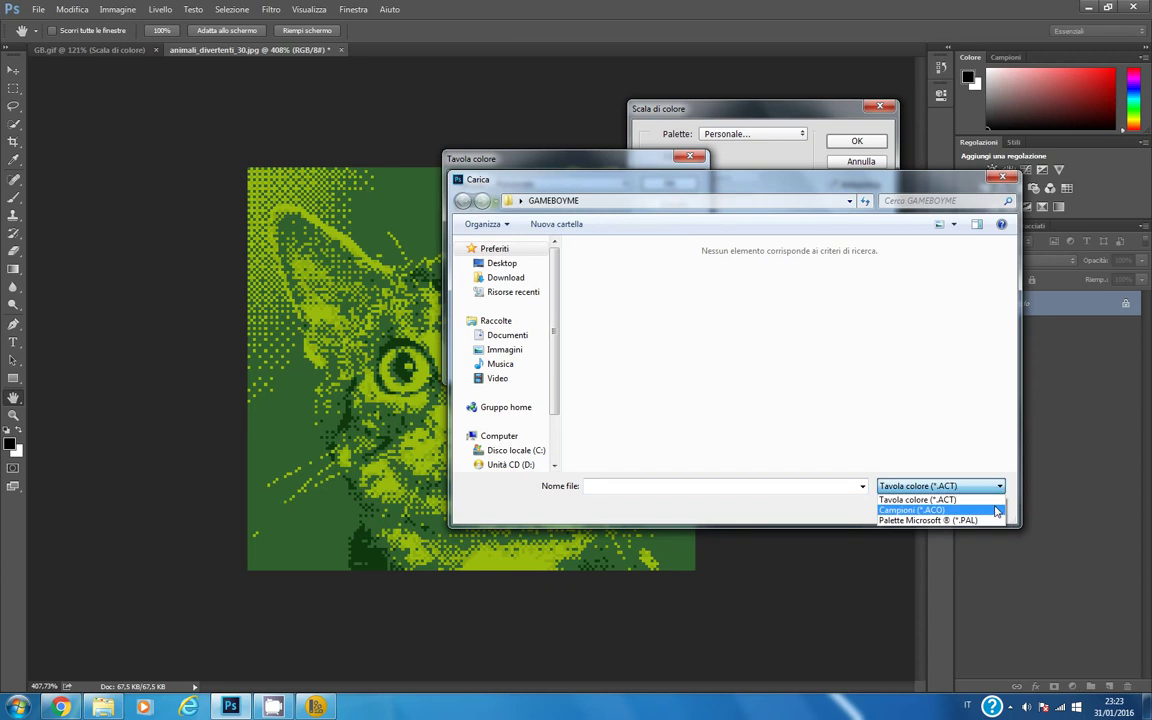
{"action": "left_click", "coordinate": [942, 511]}
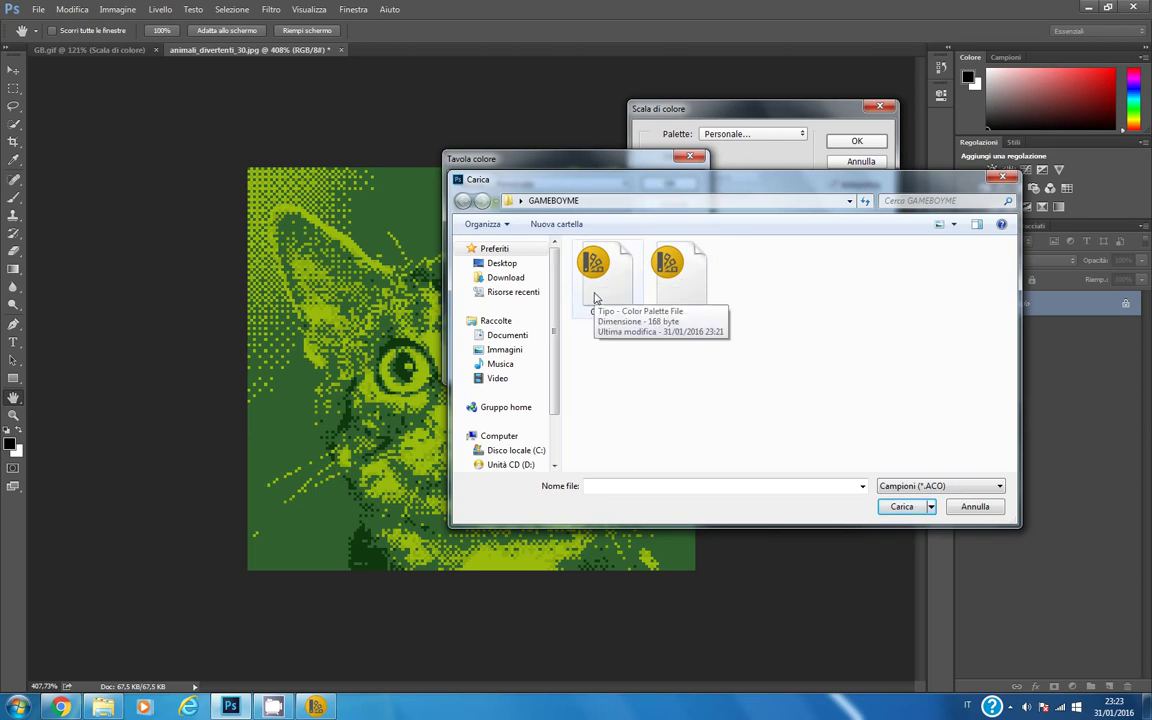
{"action": "left_click", "coordinate": [595, 290]}
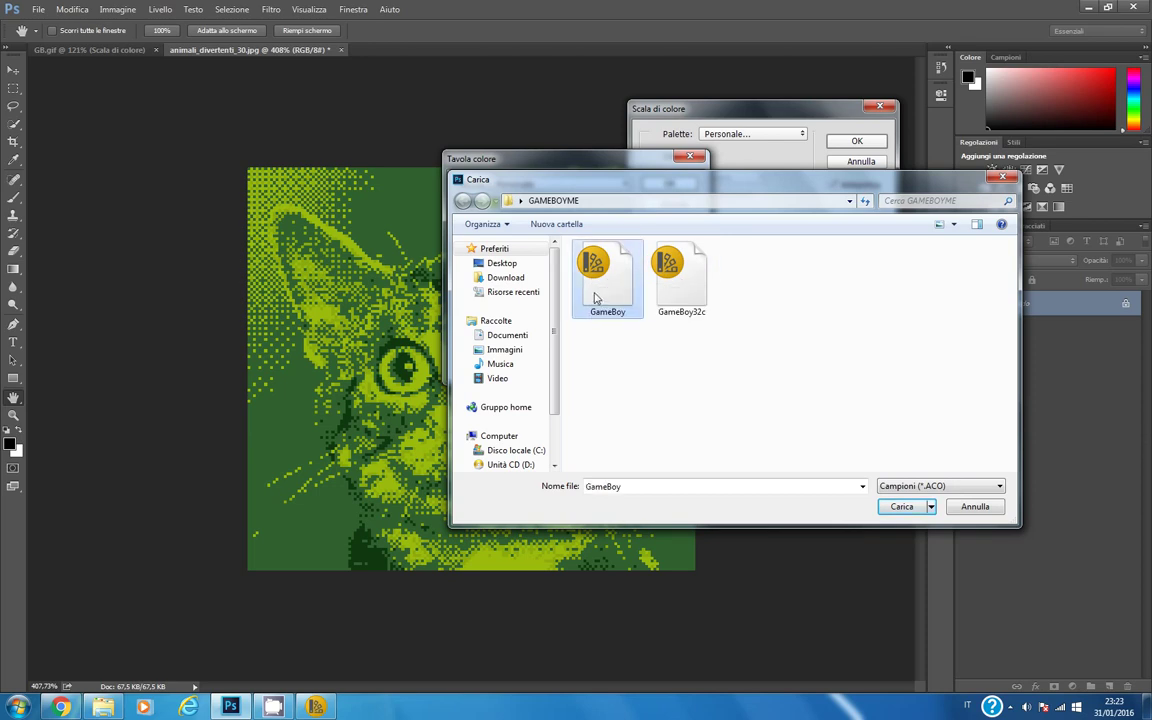
{"action": "left_click", "coordinate": [899, 507]}
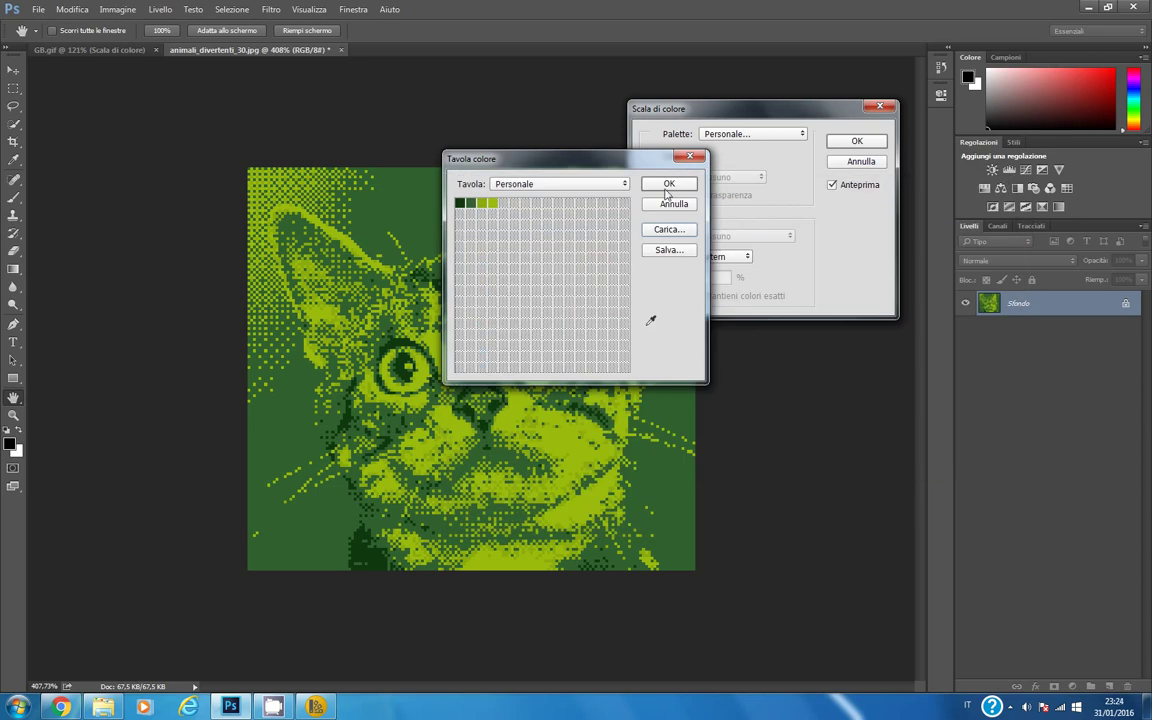
{"action": "left_click", "coordinate": [668, 185]}
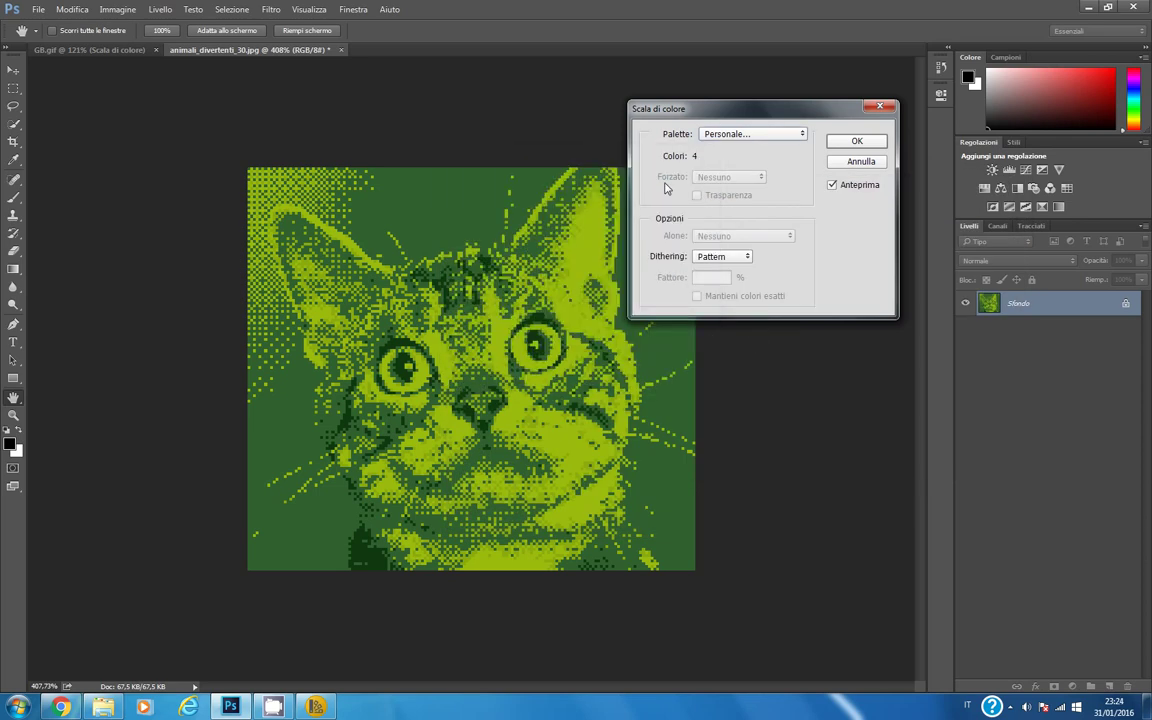
Compare the indexed-colour preview with the original colours, and examine the Pattern-dithered result enlarged to 500% and at 100%.
{"action": "left_click_drag", "start_coordinate": [762, 113], "coordinate": [766, 88]}
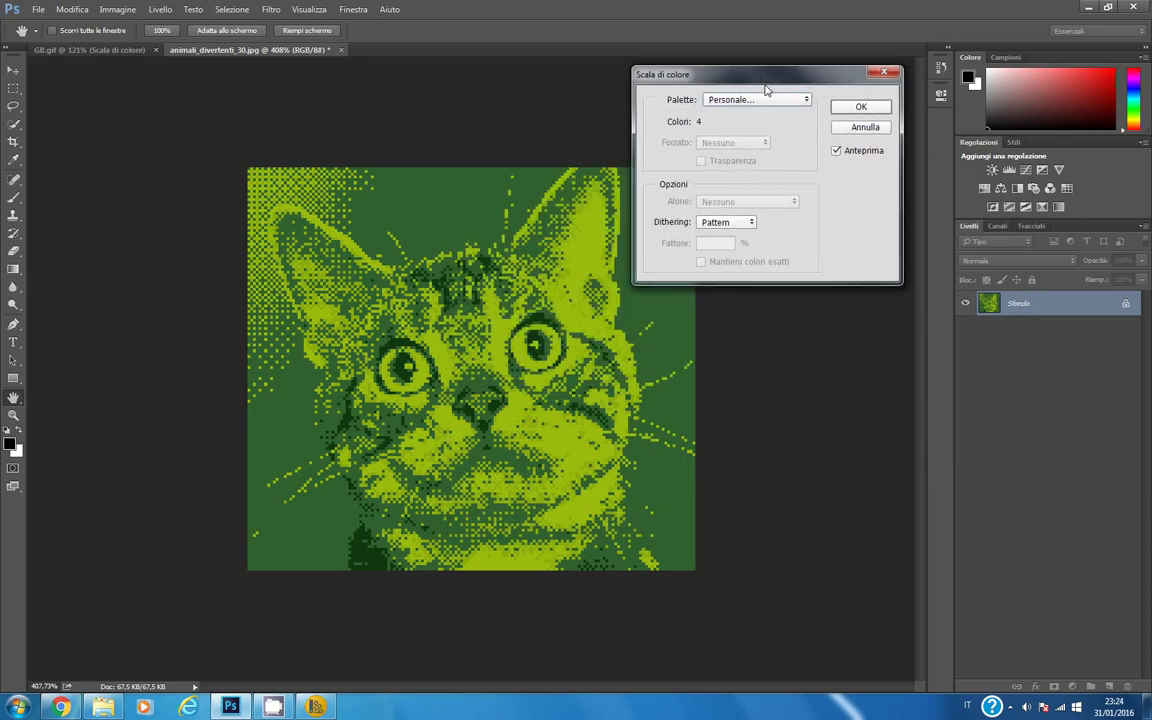
{"action": "left_click", "coordinate": [870, 153]}
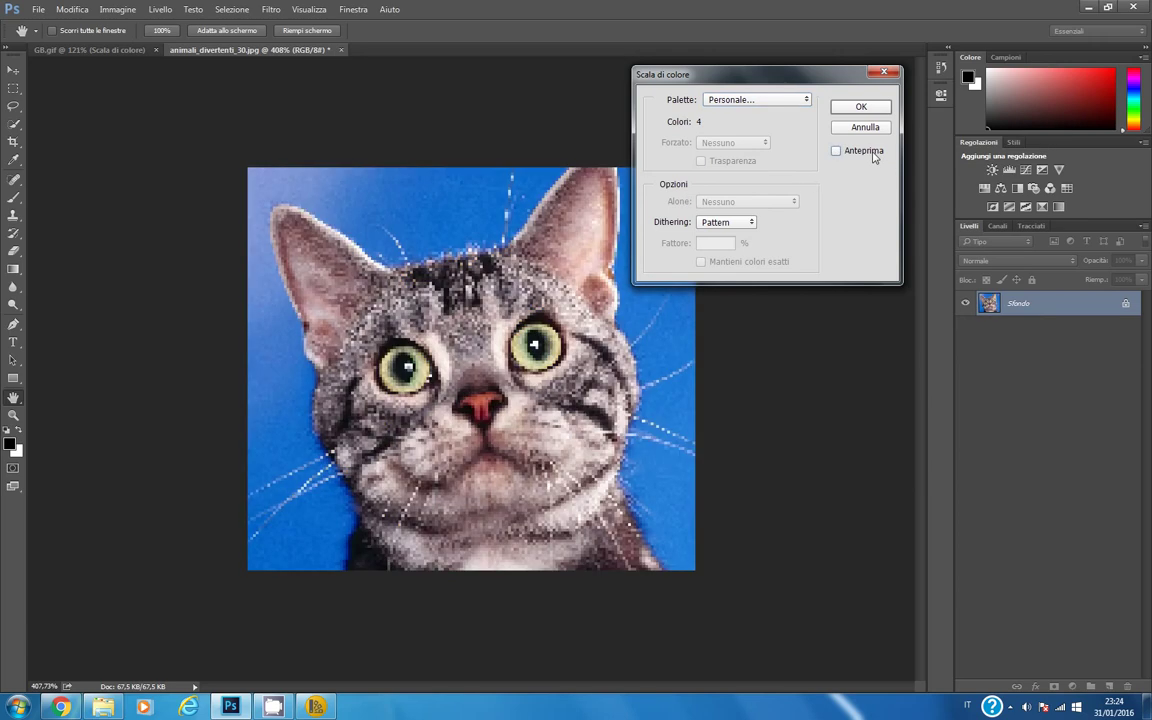
{"action": "left_click", "coordinate": [872, 153]}
{"action": "left_click", "coordinate": [872, 153]}
{"action": "left_click", "coordinate": [873, 155]}
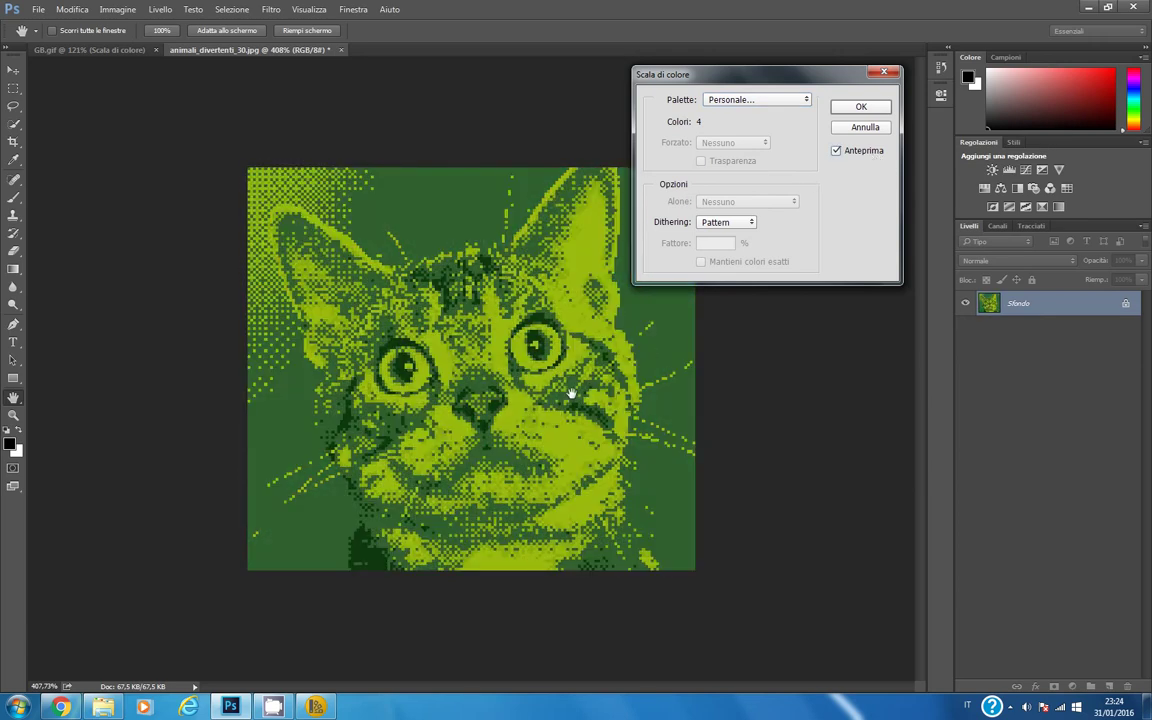
{"action": "key", "text": "ctrl+plus"}
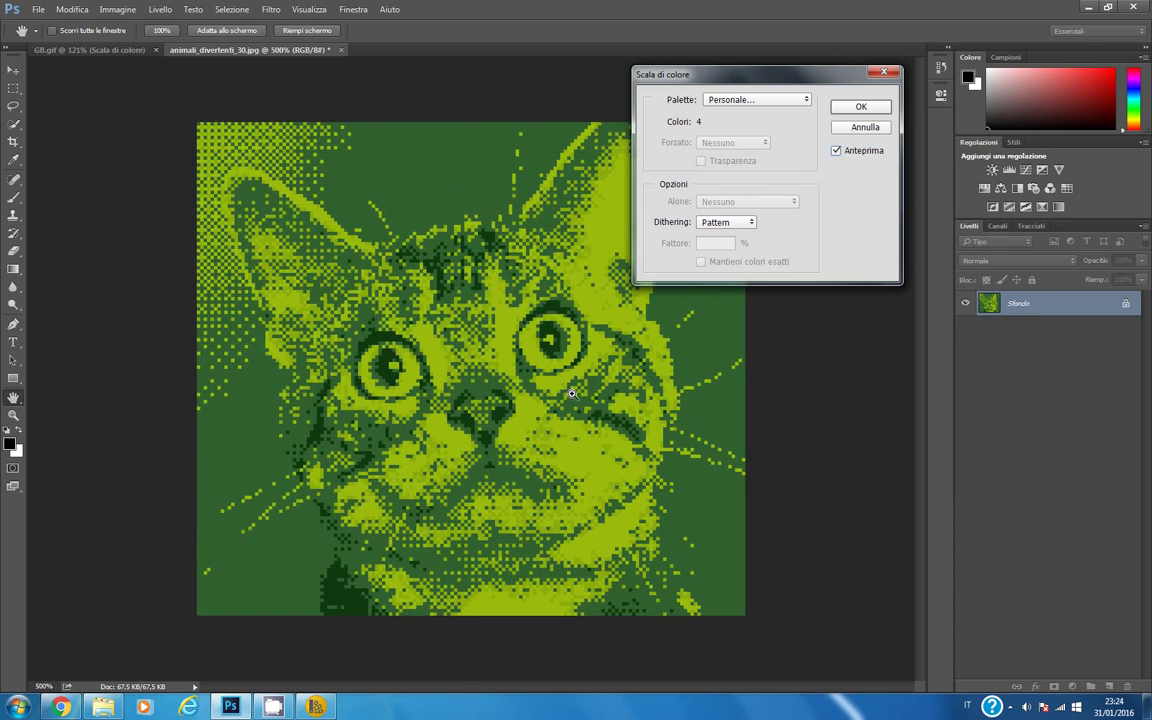
{"action": "right_click", "coordinate": [572, 393]}
{"action": "key", "text": "Escape"}
{"action": "right_click", "coordinate": [548, 396]}
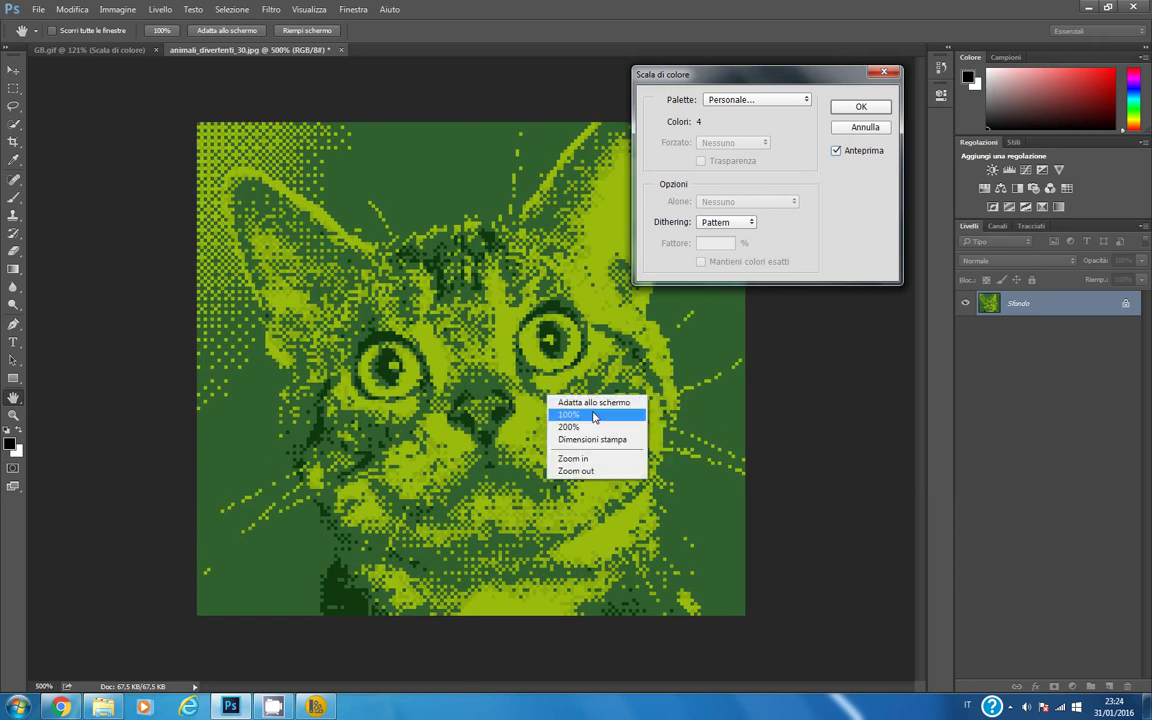
{"action": "left_click", "coordinate": [594, 416]}
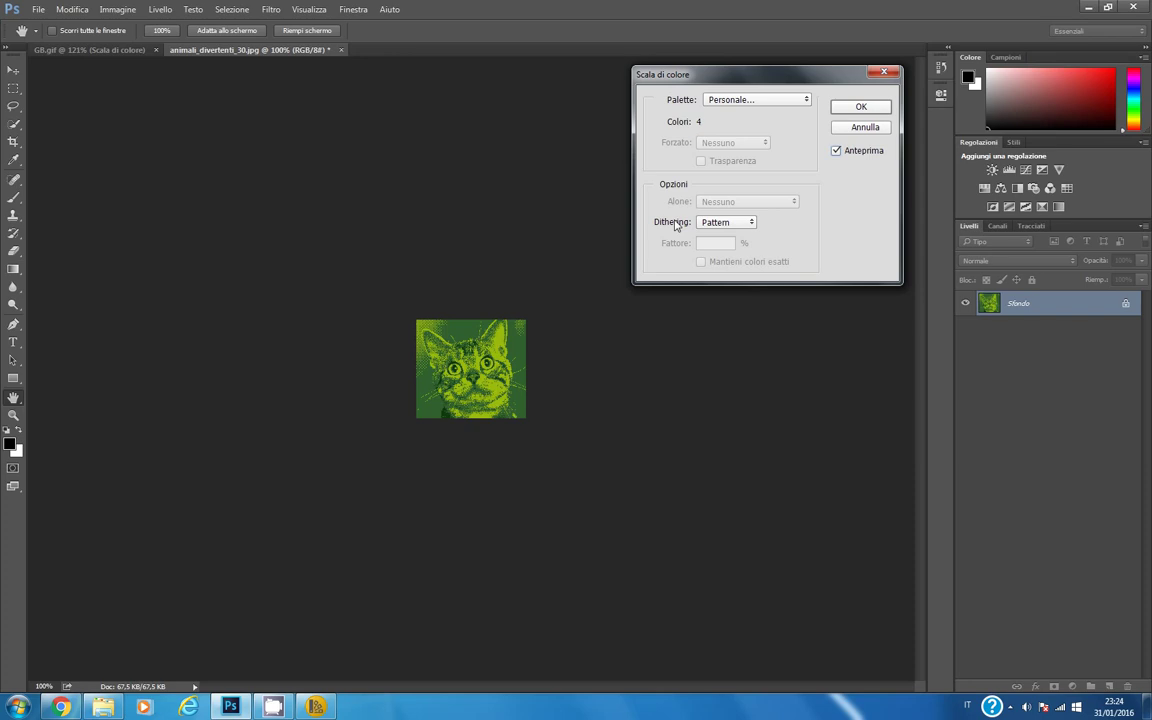
Compare the cat preview with the Nessuno, Diffusione, Pattern and Disturbo dithering options.
{"action": "left_click", "coordinate": [726, 223]}
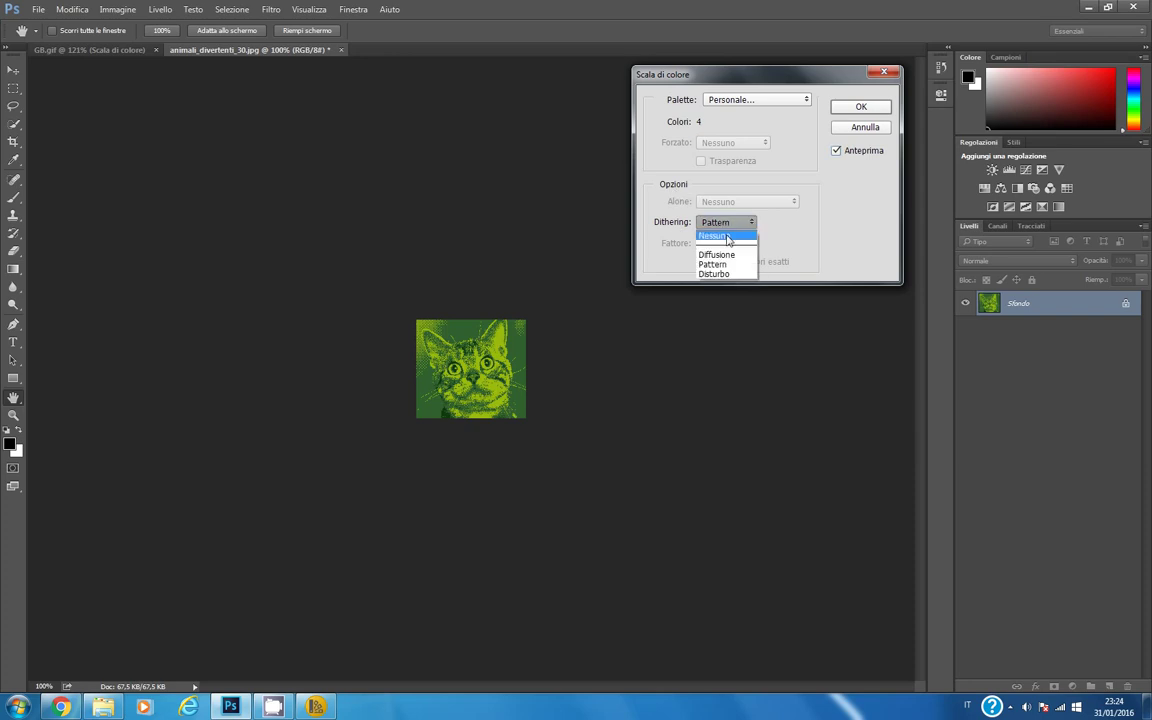
{"action": "left_click", "coordinate": [727, 237]}
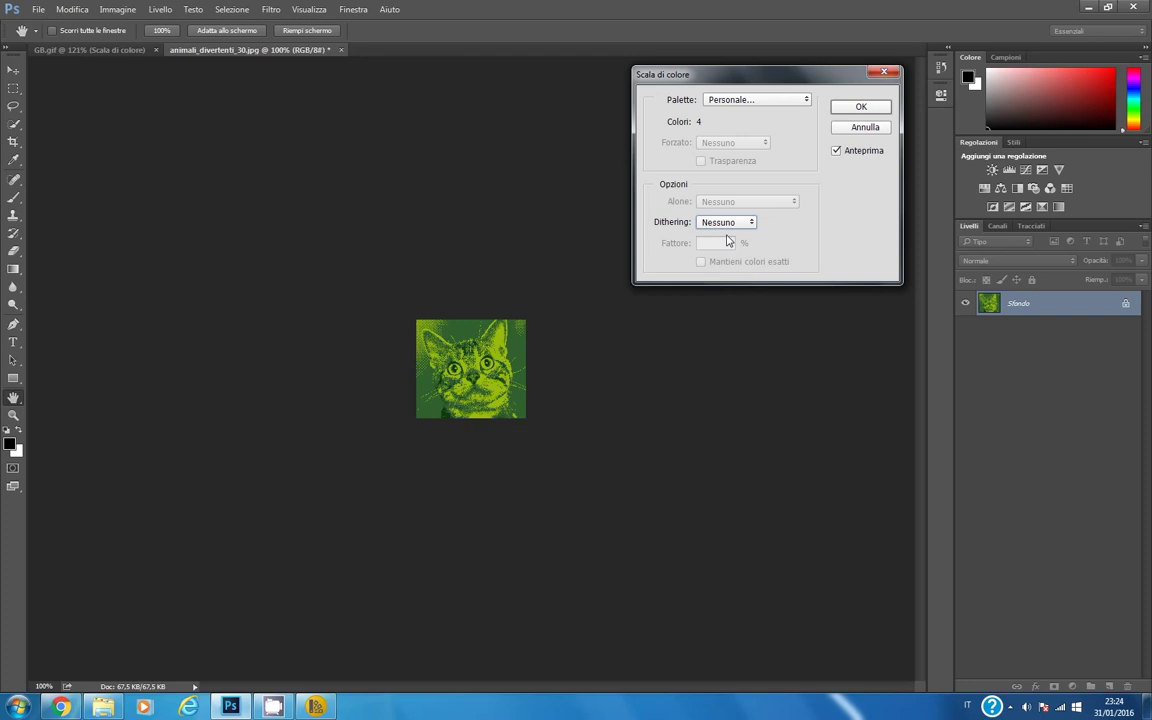
{"action": "key", "text": "Down"}
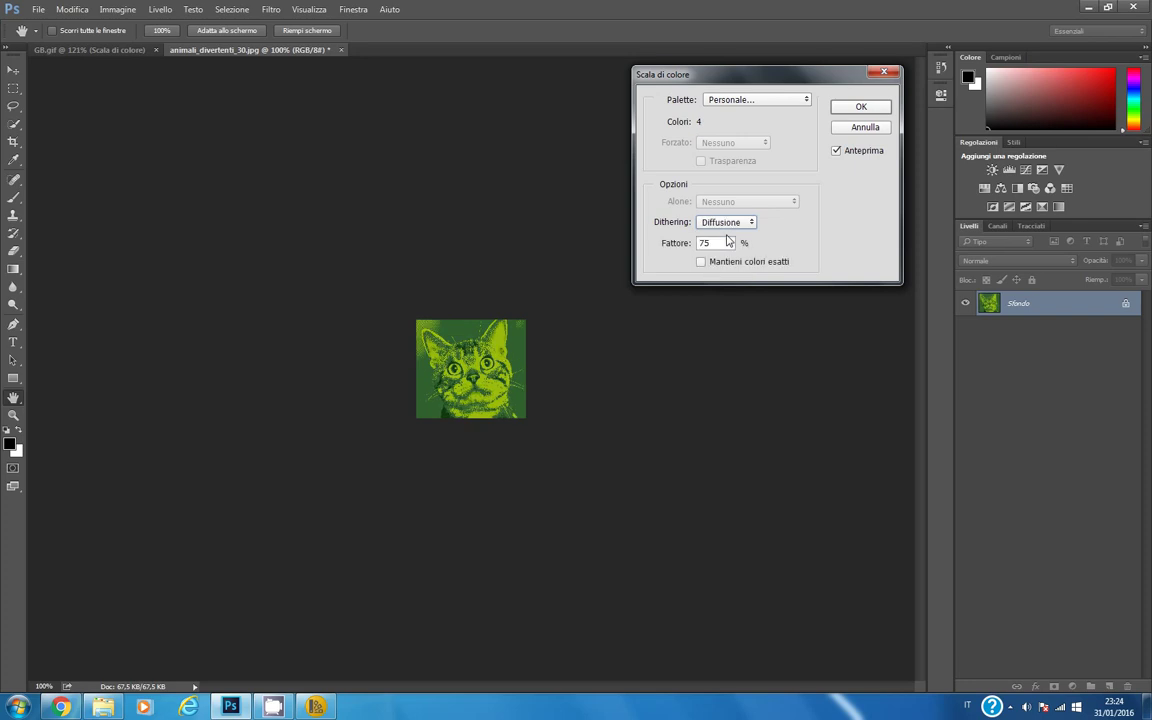
{"action": "left_click", "coordinate": [738, 263]}
{"action": "left_click", "coordinate": [735, 222]}
{"action": "left_click", "coordinate": [733, 264]}
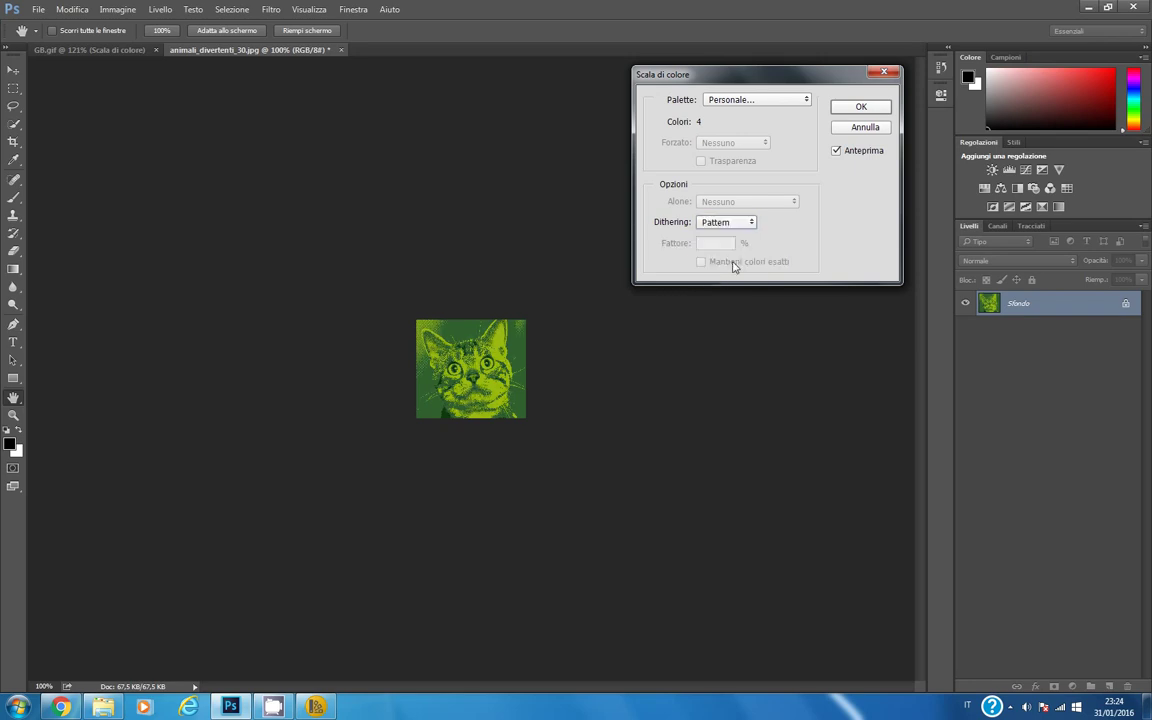
{"action": "left_click", "coordinate": [727, 222]}
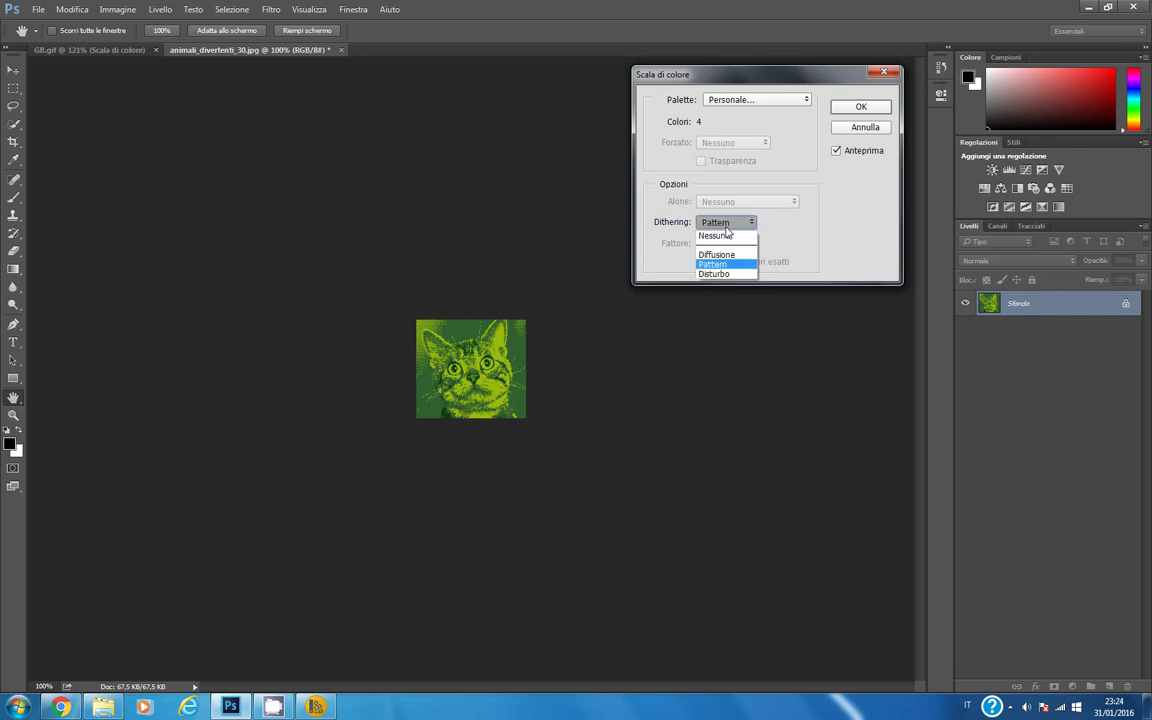
{"action": "left_click", "coordinate": [735, 277]}
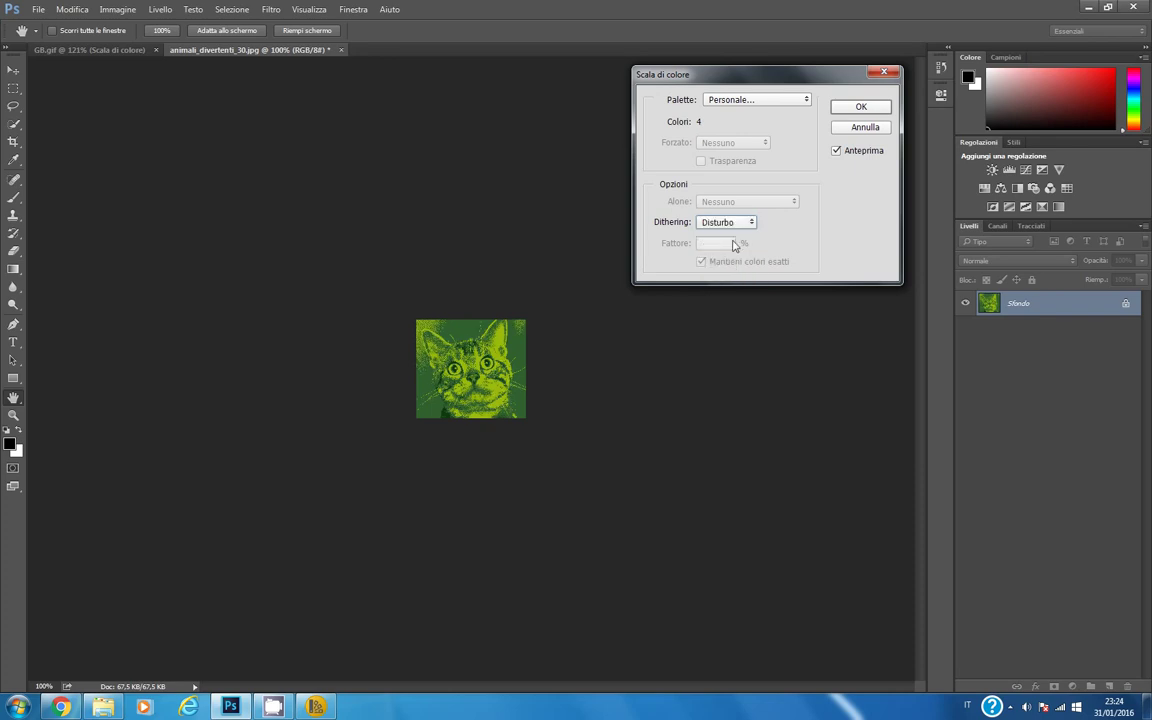
{"action": "left_click", "coordinate": [727, 222]}
{"action": "left_click", "coordinate": [737, 250]}
Set the dithering to Nessuno and apply the indexed-colour conversion to the cat image.
{"action": "left_click", "coordinate": [730, 222]}
{"action": "left_click", "coordinate": [735, 238]}
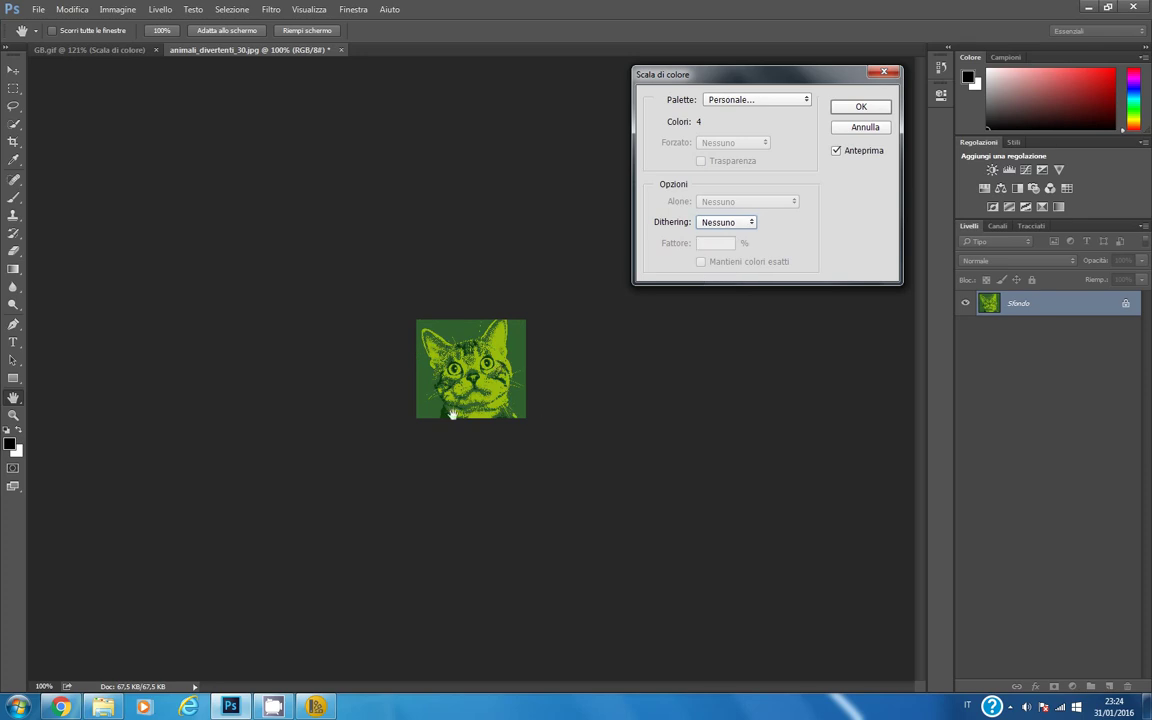
{"action": "left_click", "coordinate": [850, 107]}
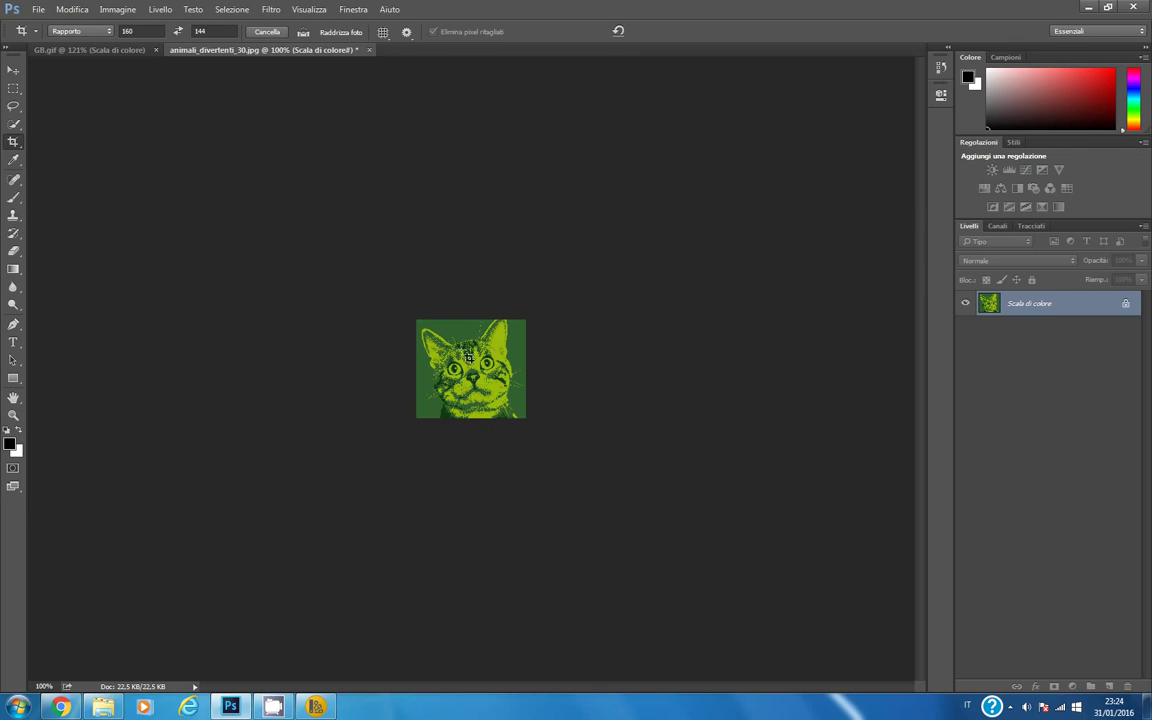
Convert the cat image back to RGB mode (Colore RGB) and activate the Move tool.
{"action": "left_click", "coordinate": [119, 11]}
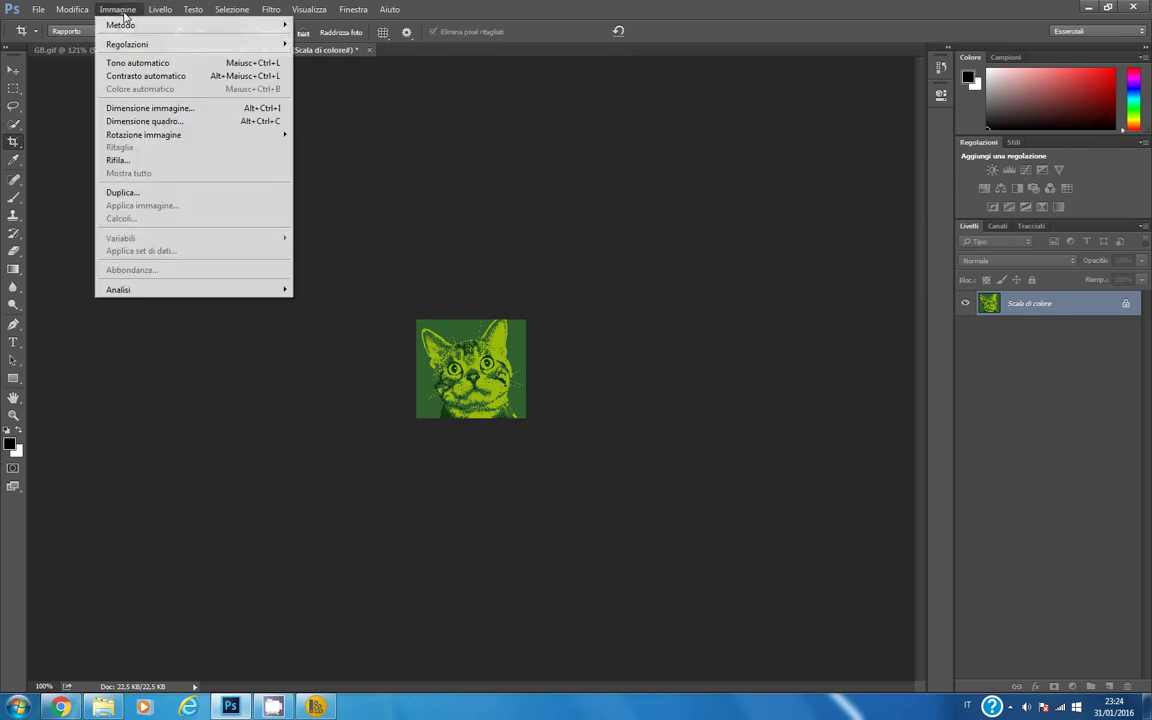
{"action": "mouse_move", "coordinate": [137, 26]}
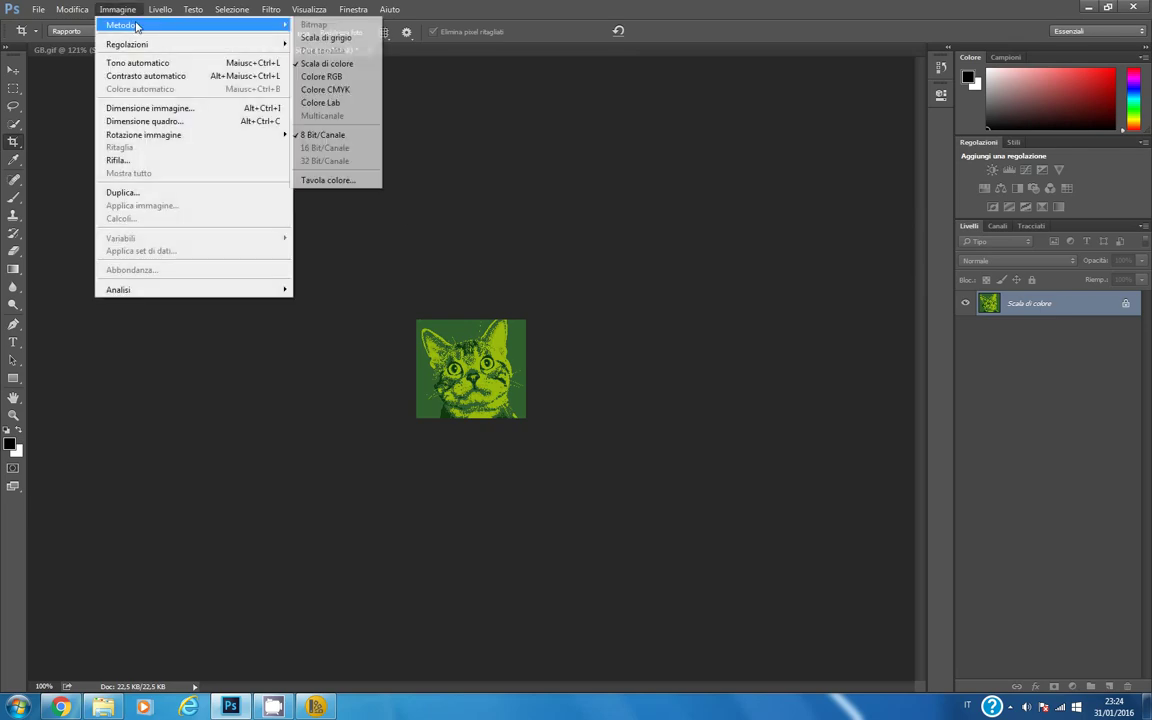
{"action": "left_click", "coordinate": [322, 76]}
{"action": "left_click", "coordinate": [13, 70]}
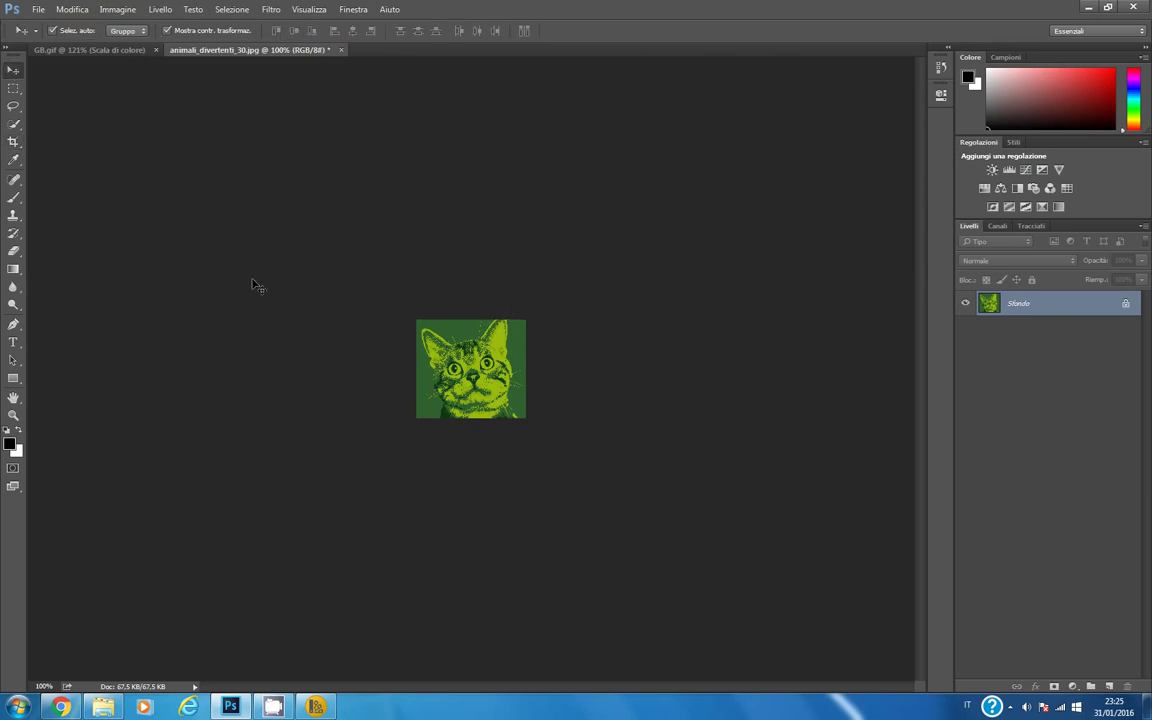
Open GB.png, the Game Boy picture with the blank green screen, from the GAMEBOYME folder.
{"action": "left_click", "coordinate": [39, 10]}
{"action": "left_click", "coordinate": [42, 33]}
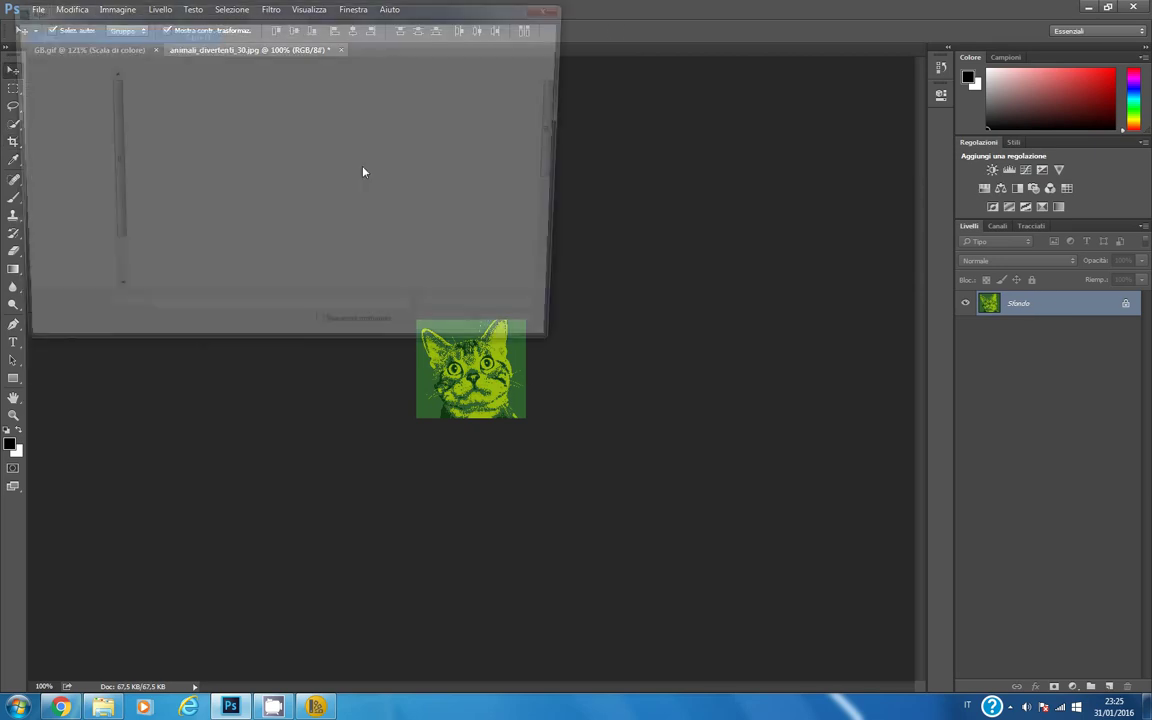
{"action": "scroll", "coordinate": [489, 186], "scroll_direction": "down", "scroll_amount": 2}
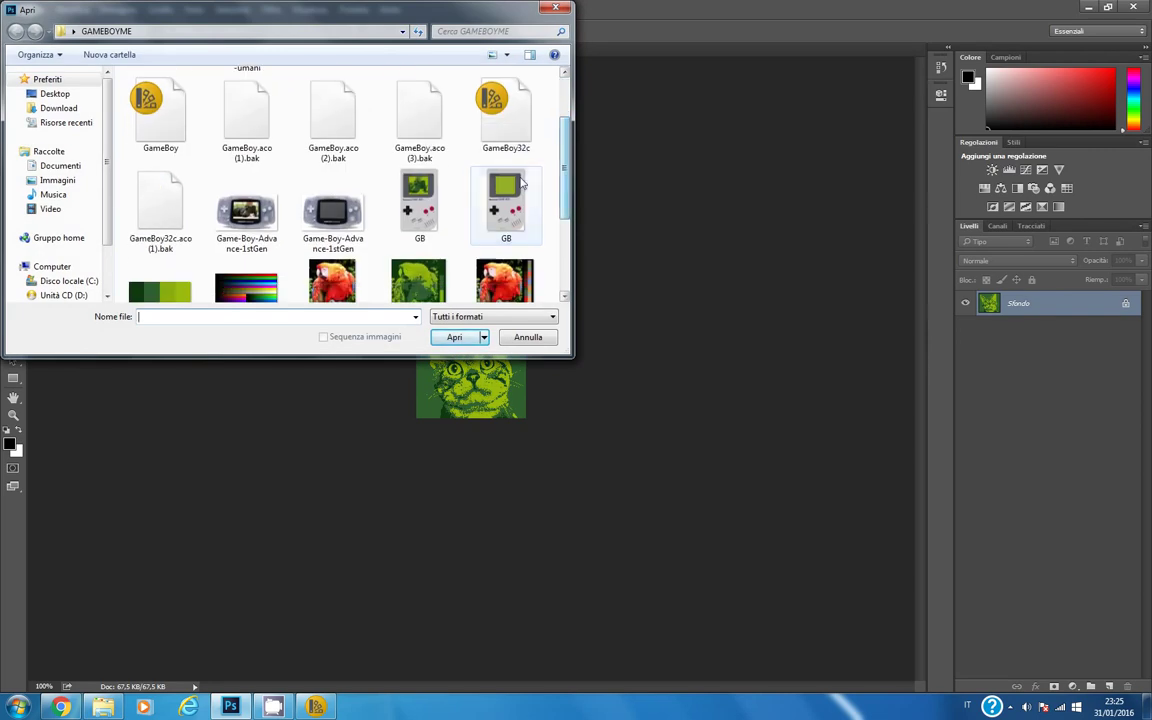
{"action": "left_click", "coordinate": [506, 205]}
{"action": "left_click", "coordinate": [472, 337]}
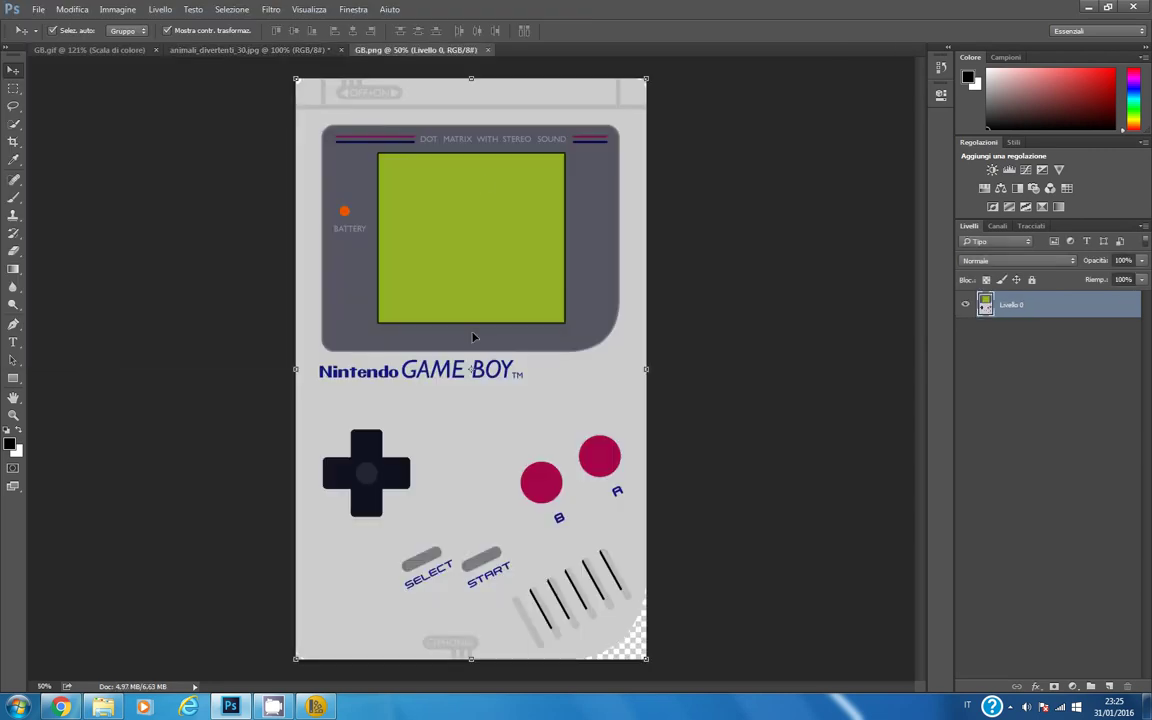
Float the GB.png document in its own window and copy the cat image onto the Game Boy's green screen.
{"action": "left_click_drag", "start_coordinate": [406, 56], "coordinate": [135, 92]}
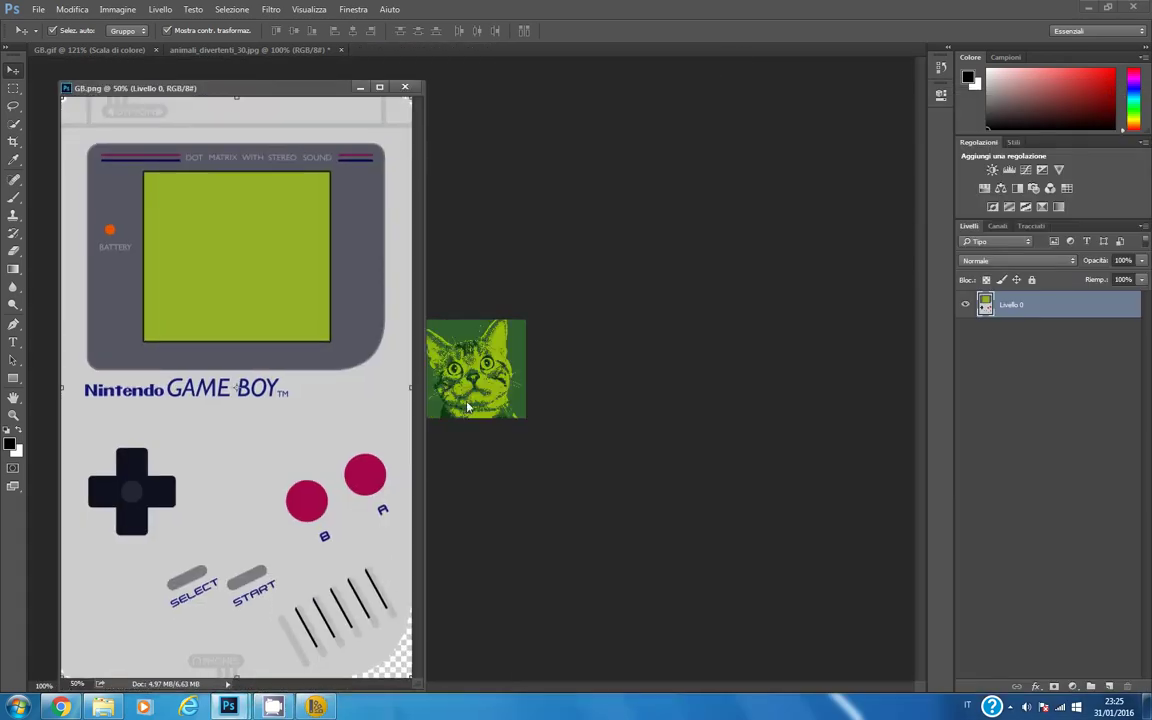
{"action": "left_click_drag", "start_coordinate": [428, 350], "coordinate": [278, 285]}
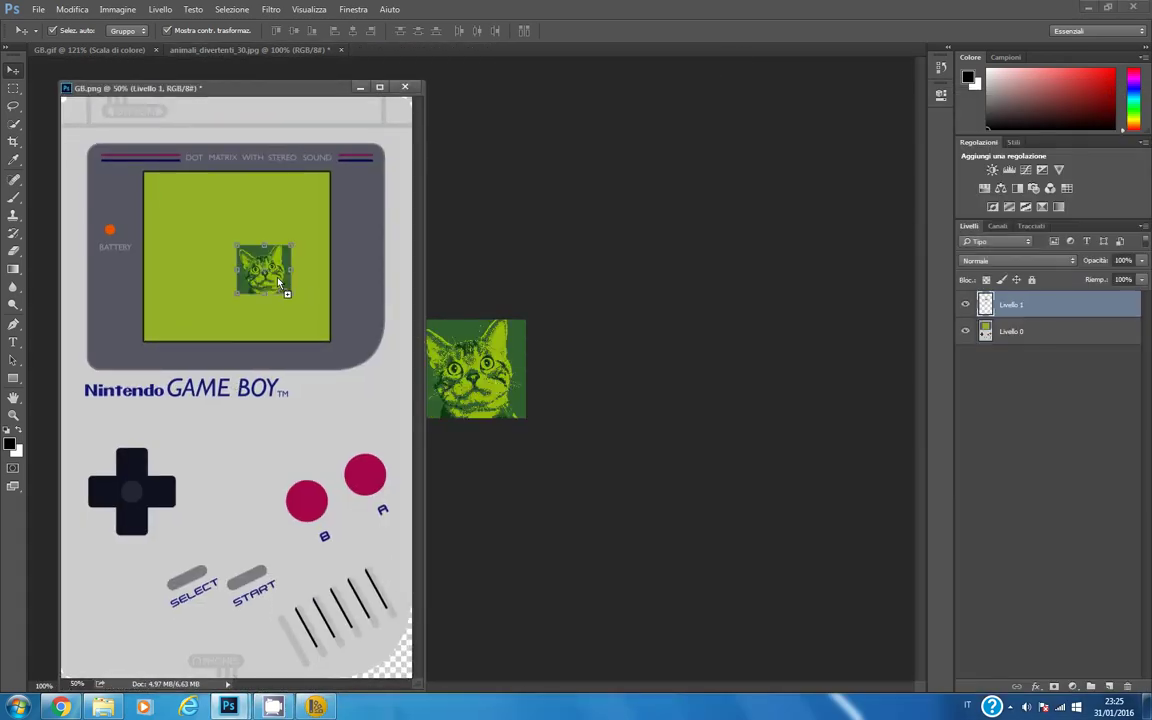
Set the cat layer's transform interpolation to Vicino più prossimo and shift the floating document clear of the original cat image.
{"action": "left_click", "coordinate": [237, 245]}
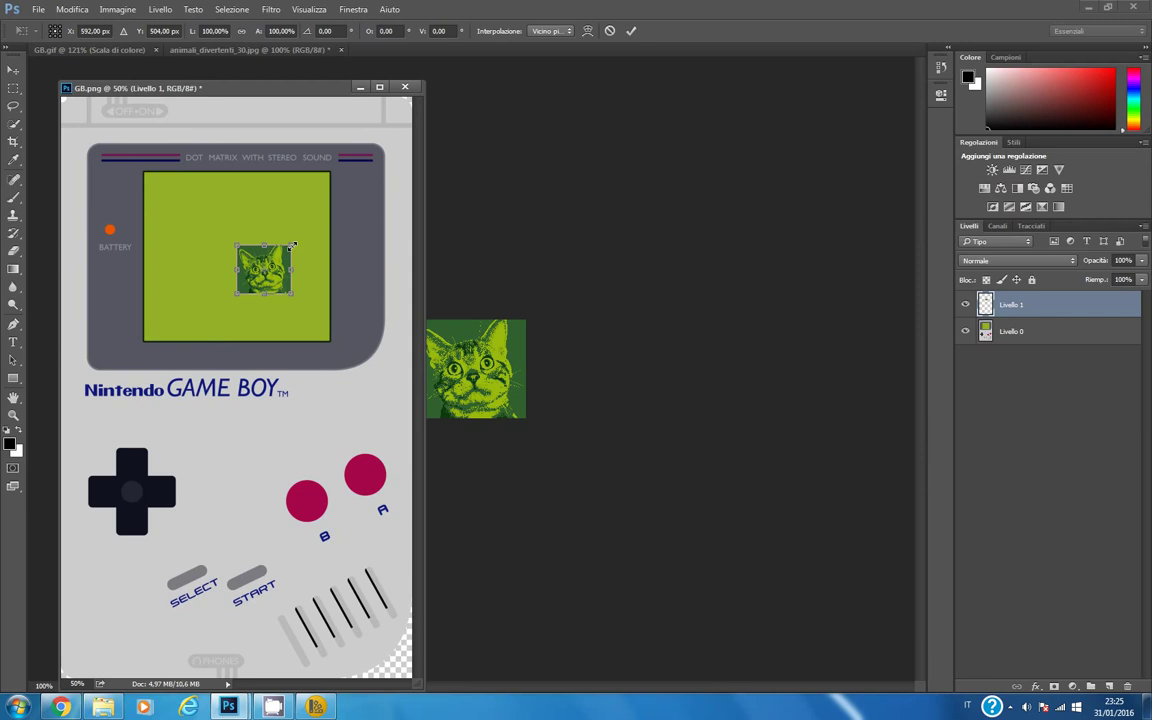
{"action": "left_click", "coordinate": [566, 31]}
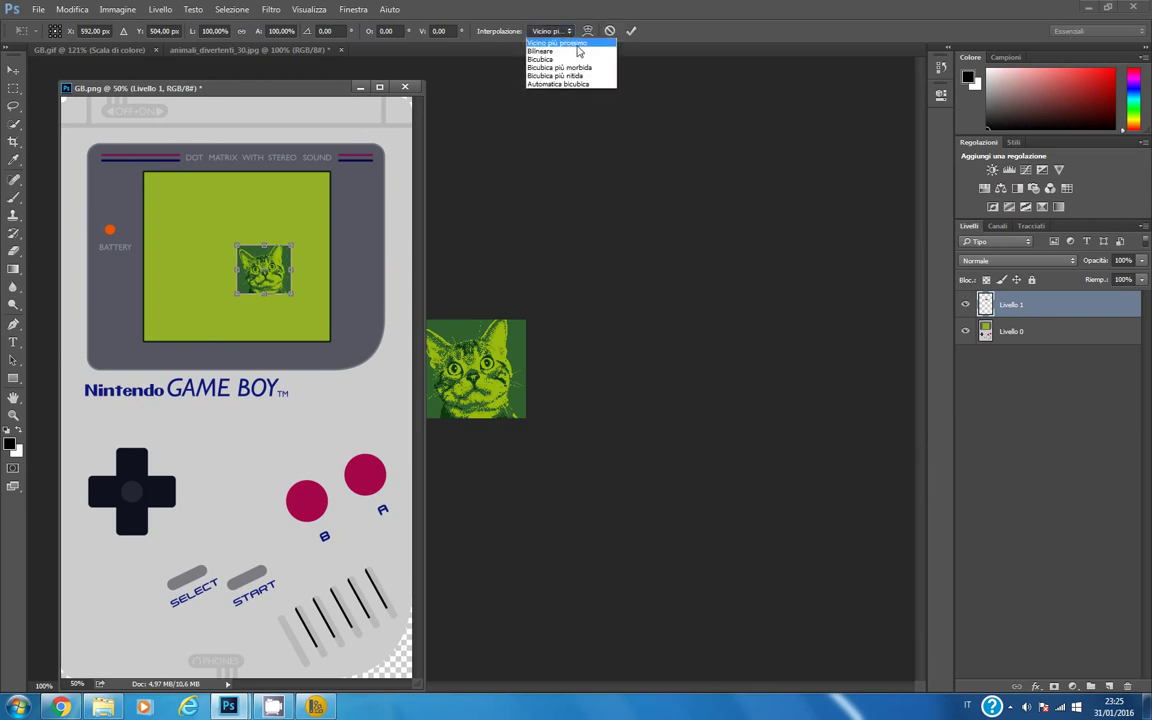
{"action": "left_click", "coordinate": [578, 44]}
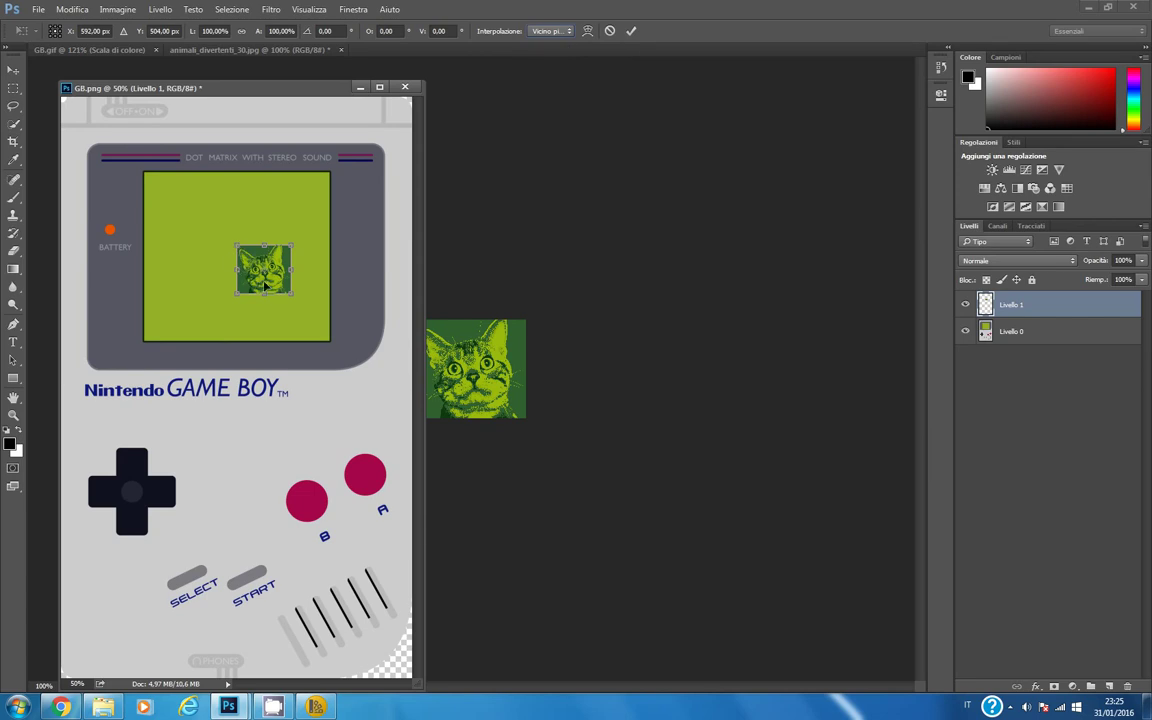
{"action": "left_click_drag", "start_coordinate": [266, 88], "coordinate": [404, 84]}
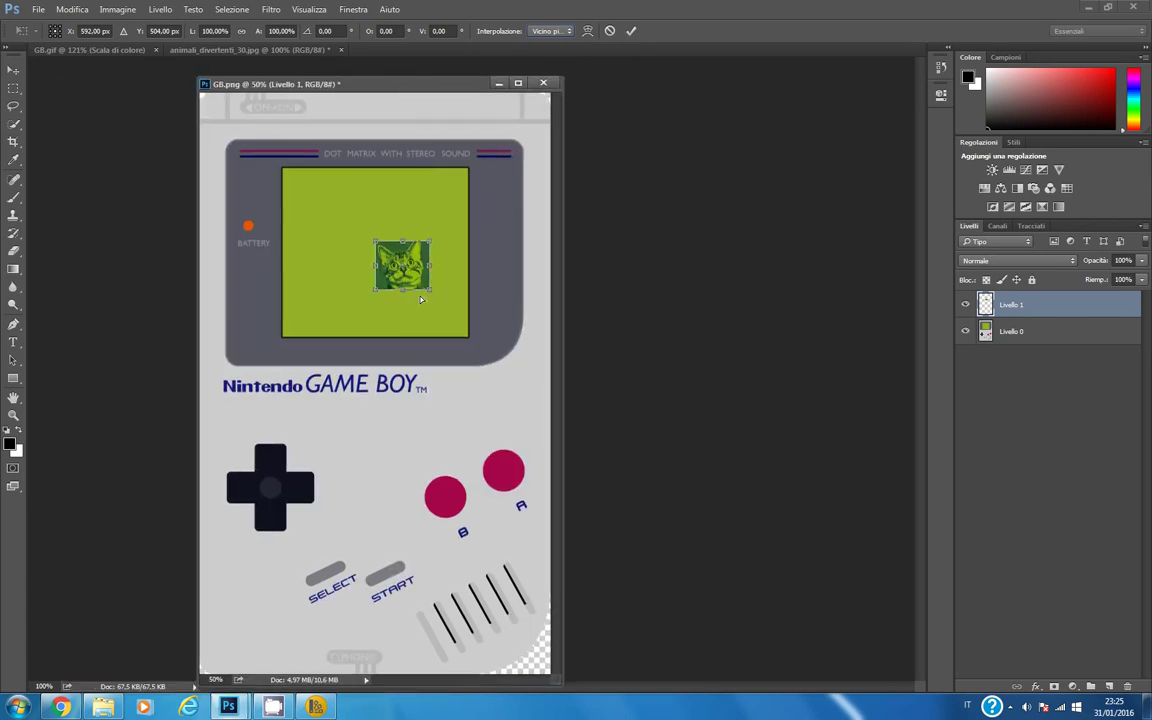
{"action": "key", "text": "Return"}
Stretch the cat layer to the green screen's right and upper edges, about 169% wide and 247% high.
{"action": "left_click", "coordinate": [13, 305]}
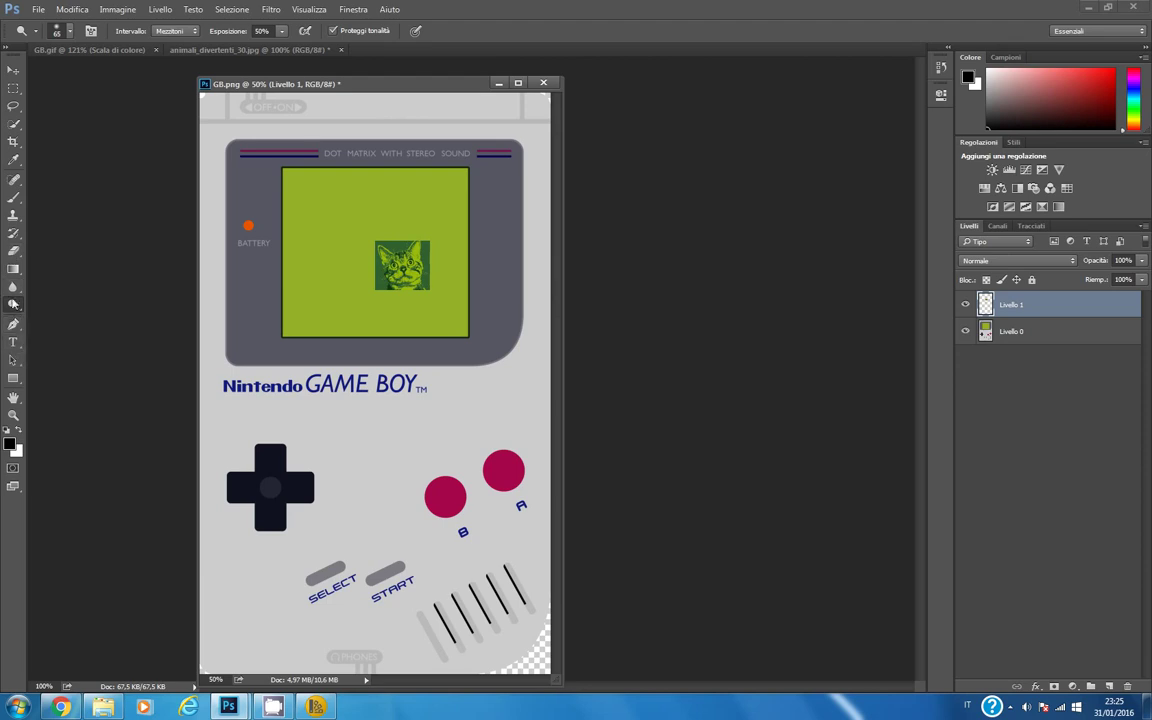
{"action": "left_click", "coordinate": [13, 414]}
{"action": "left_click", "coordinate": [379, 271]}
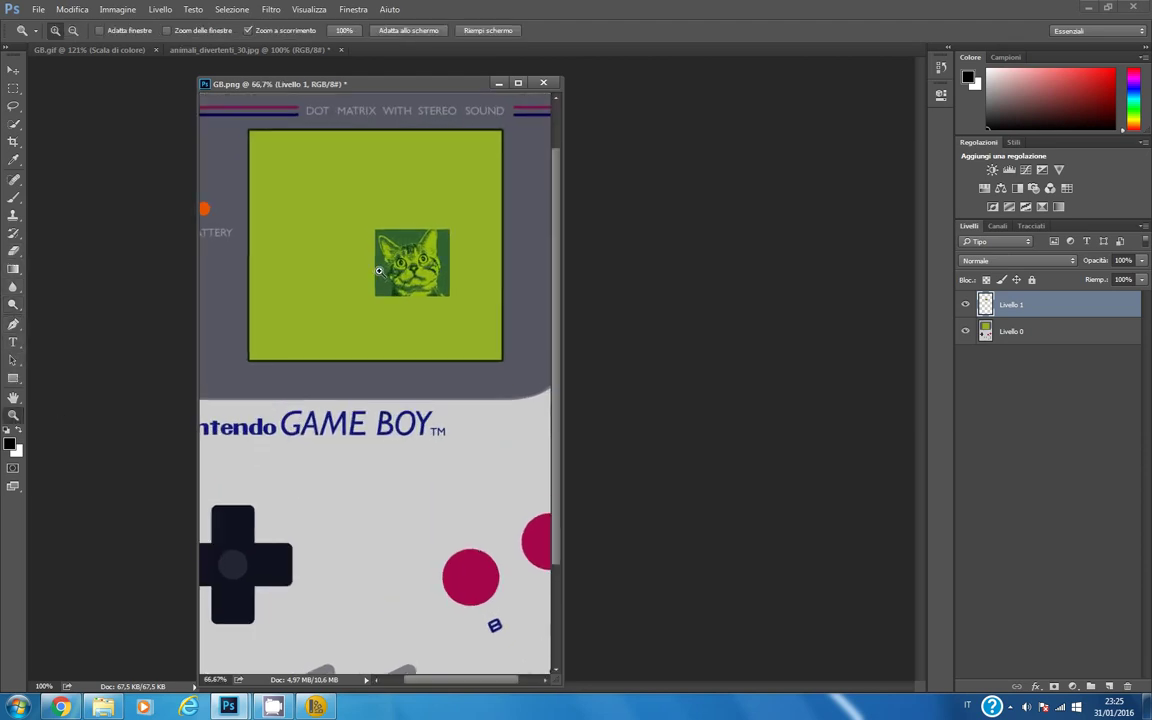
{"action": "left_click", "coordinate": [379, 271]}
{"action": "left_click", "coordinate": [13, 70]}
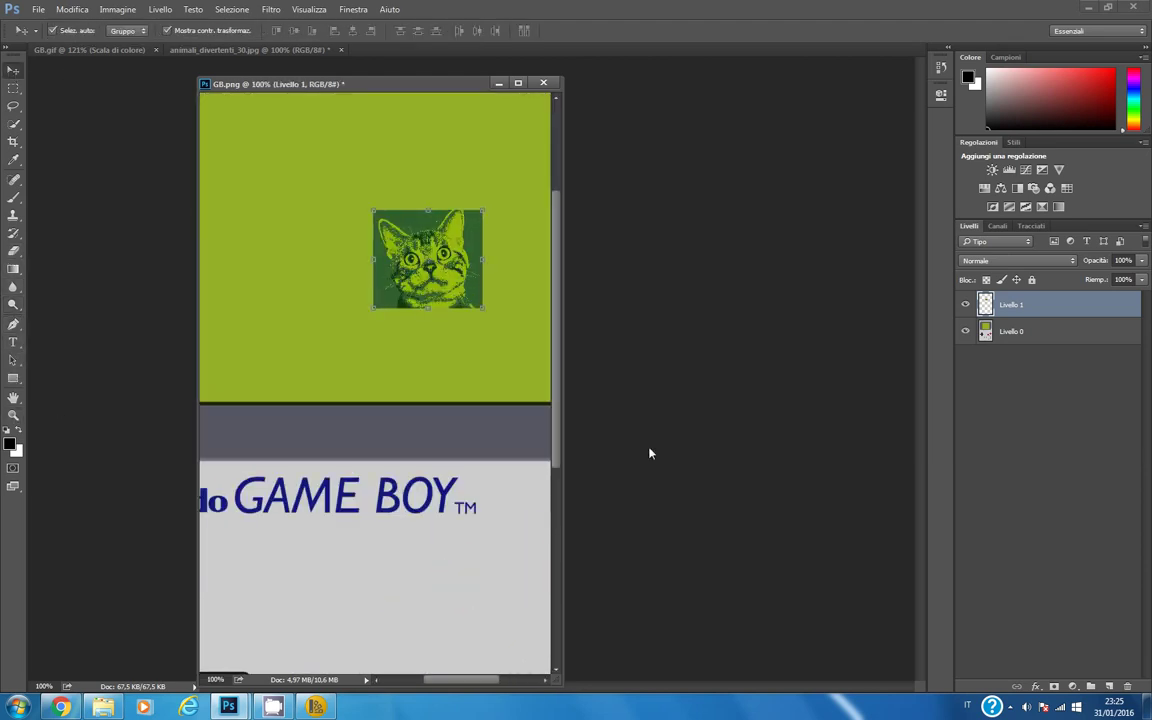
{"action": "left_click_drag", "start_coordinate": [563, 391], "coordinate": [740, 393]}
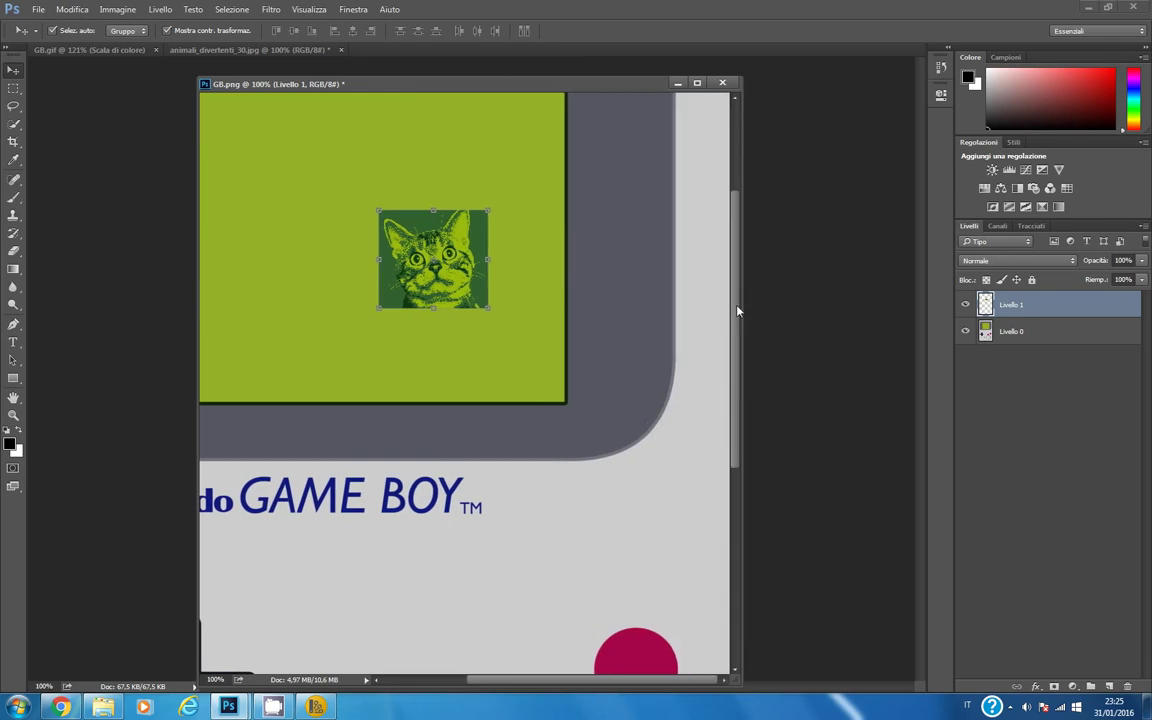
{"action": "scroll", "coordinate": [475, 368], "scroll_direction": "up", "scroll_amount": 2}
{"action": "left_click_drag", "start_coordinate": [487, 365], "coordinate": [563, 365]}
{"action": "left_click_drag", "start_coordinate": [474, 316], "coordinate": [467, 170]}
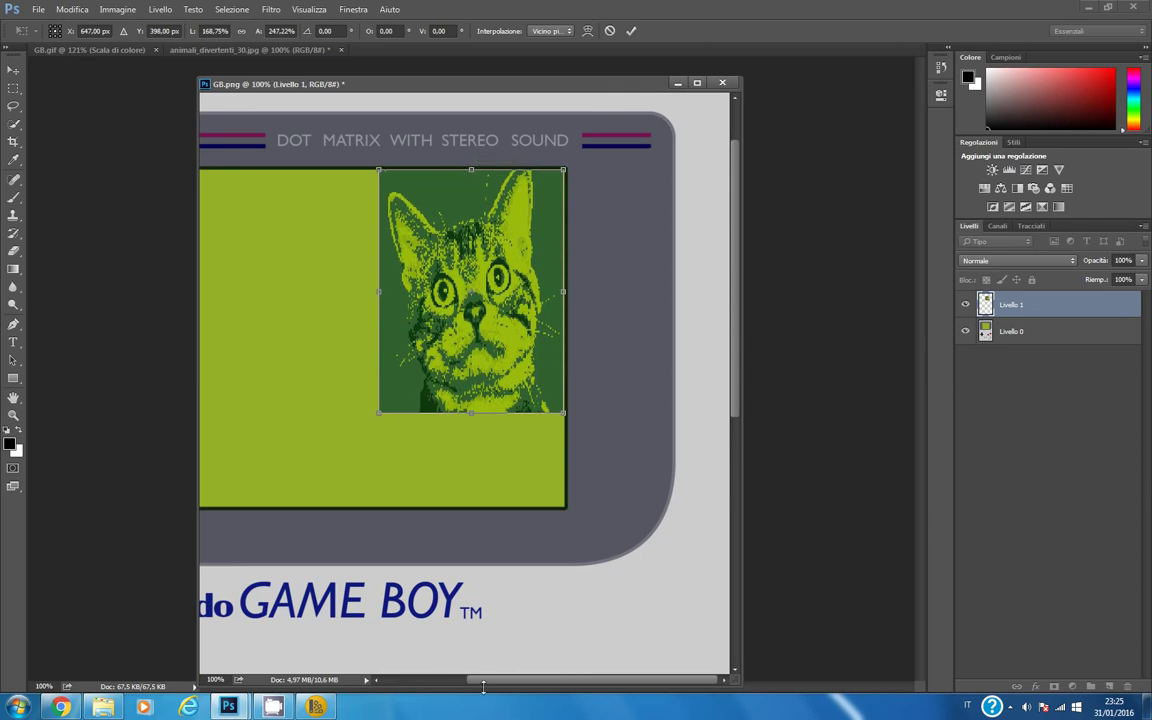
Extend the cat layer to the green screen's left and lower edges, about 337% wide and 342% high.
{"action": "left_click_drag", "start_coordinate": [494, 681], "coordinate": [450, 681]}
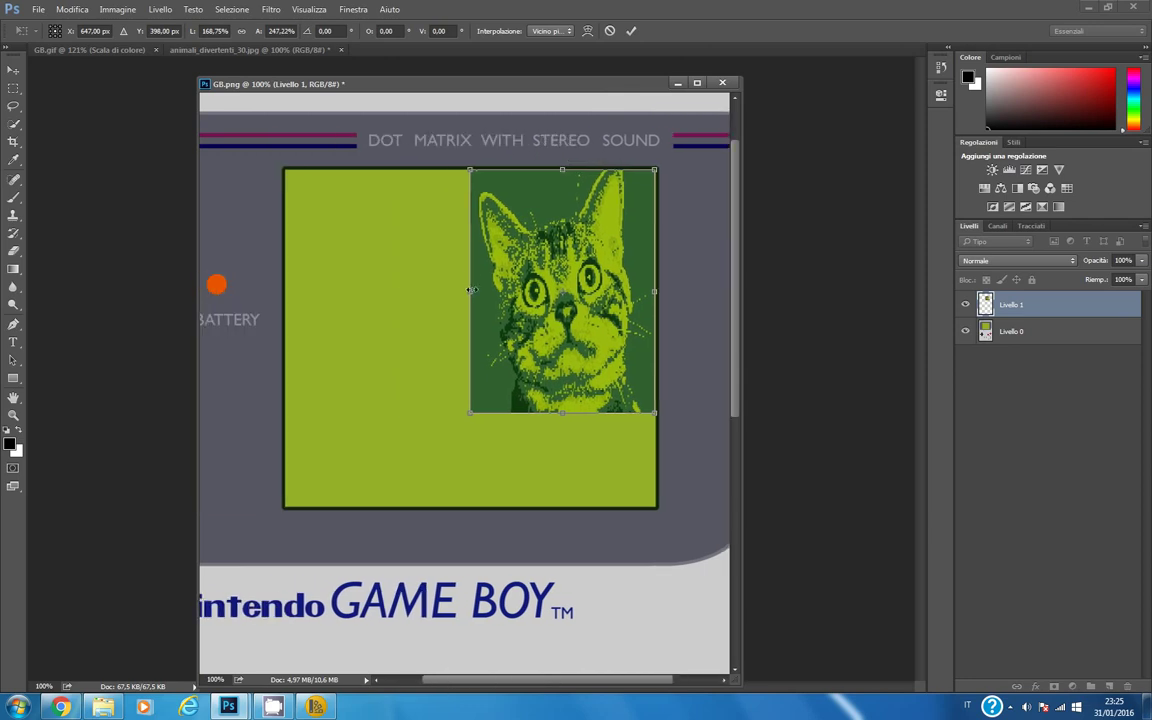
{"action": "left_click_drag", "start_coordinate": [471, 290], "coordinate": [286, 292]}
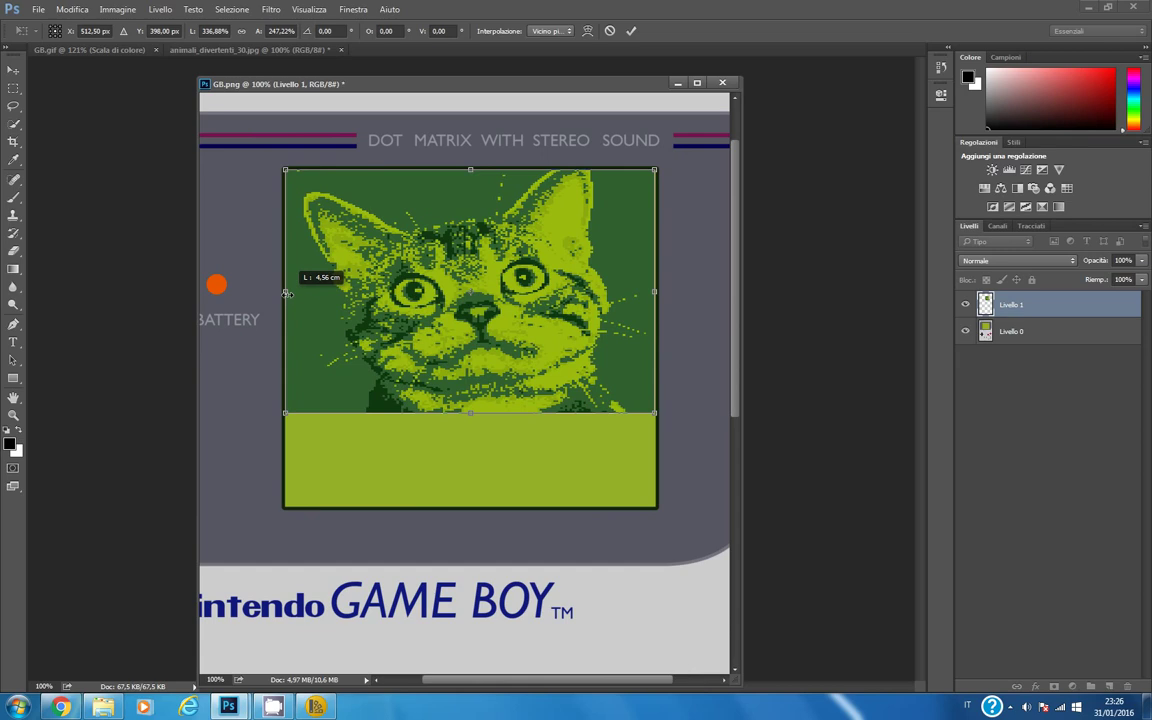
{"action": "left_click_drag", "start_coordinate": [470, 412], "coordinate": [475, 507]}
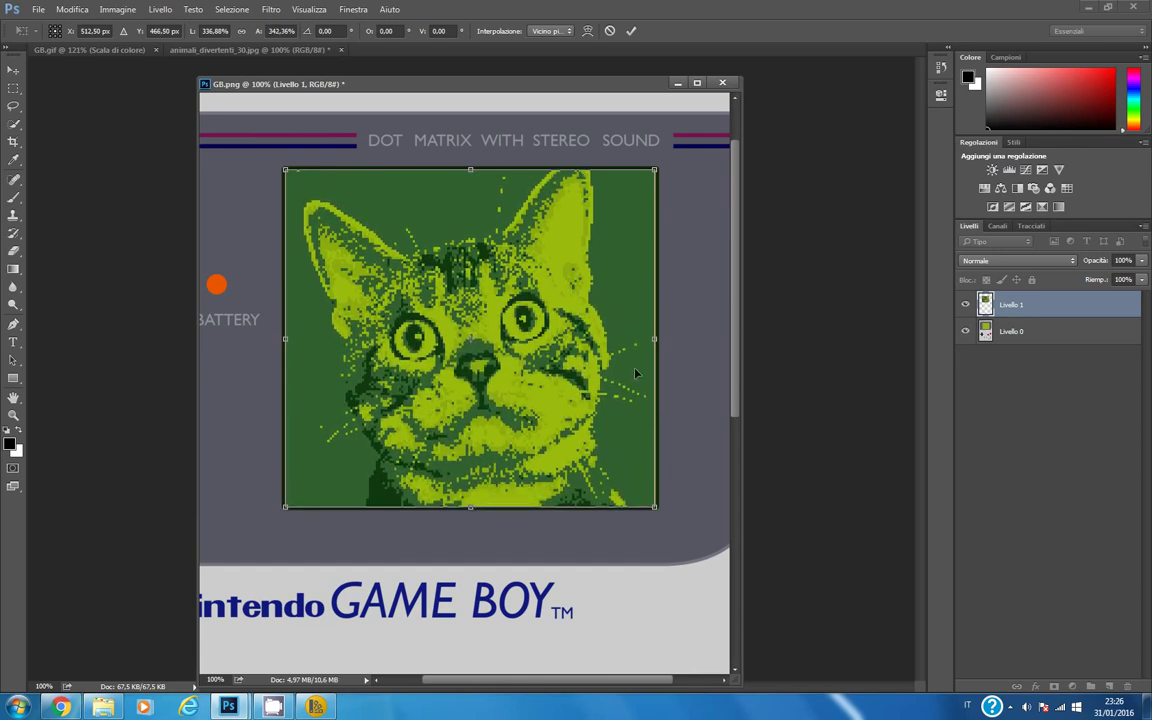
Fine-tune the cat layer's right edge to about 338% width, apply the transformation, and deselect the layer.
{"action": "scroll", "coordinate": [636, 373], "scroll_direction": "left", "scroll_amount": 1}
{"action": "scroll", "coordinate": [630, 365], "scroll_direction": "up", "scroll_amount": 2}
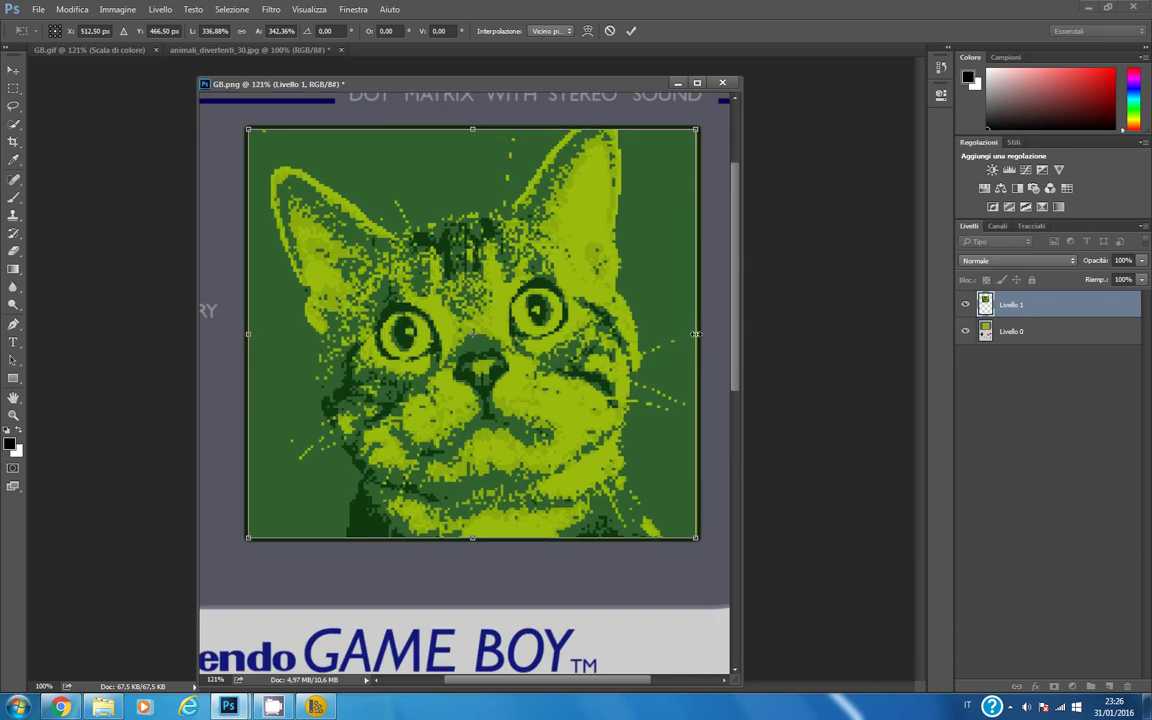
{"action": "left_click_drag", "start_coordinate": [697, 334], "coordinate": [696, 334]}
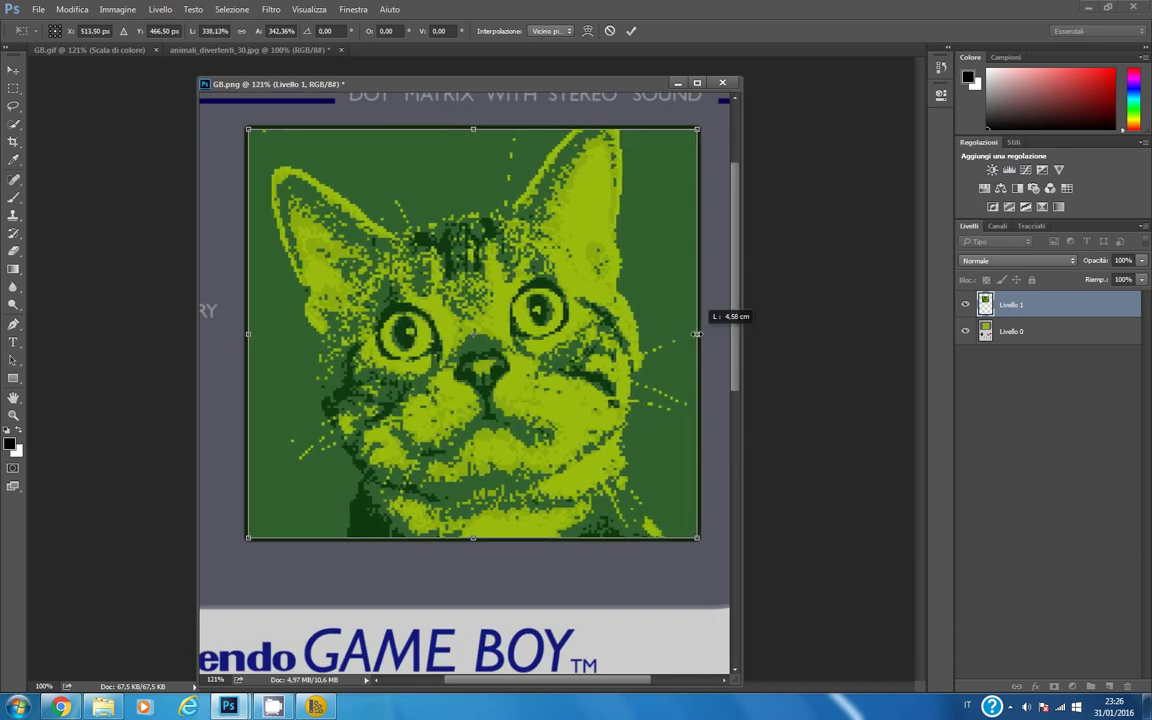
{"action": "key", "text": "Return"}
{"action": "scroll", "coordinate": [640, 320], "scroll_direction": "down", "scroll_amount": 5}
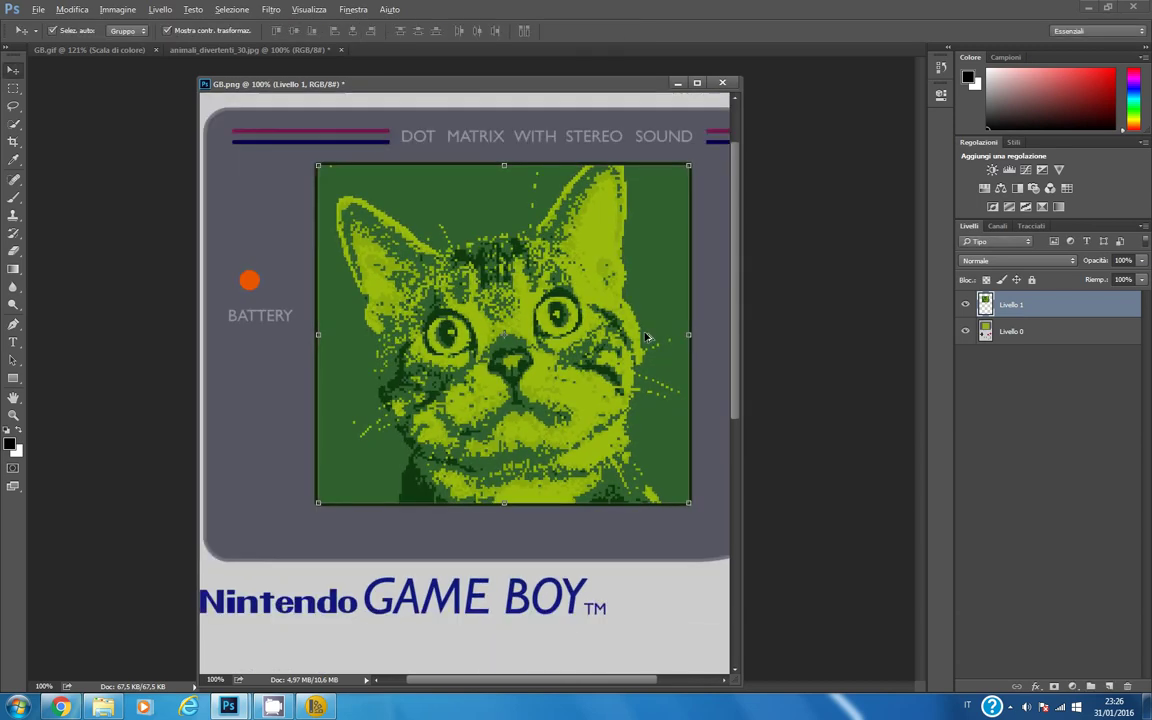
{"action": "left_click", "coordinate": [680, 323]}
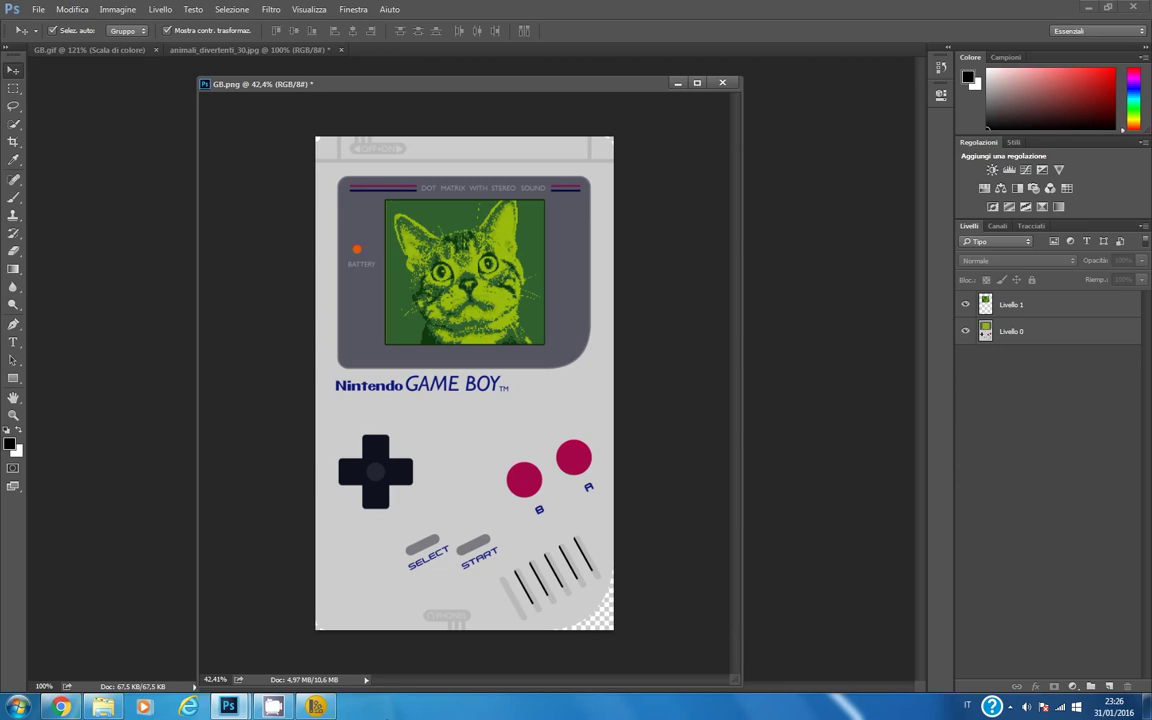
Switch to Cyotek Palette Editor and create a new palette from the Commodore64_palette image in the GAMEBOYME folder.
{"action": "left_click", "coordinate": [330, 706]}
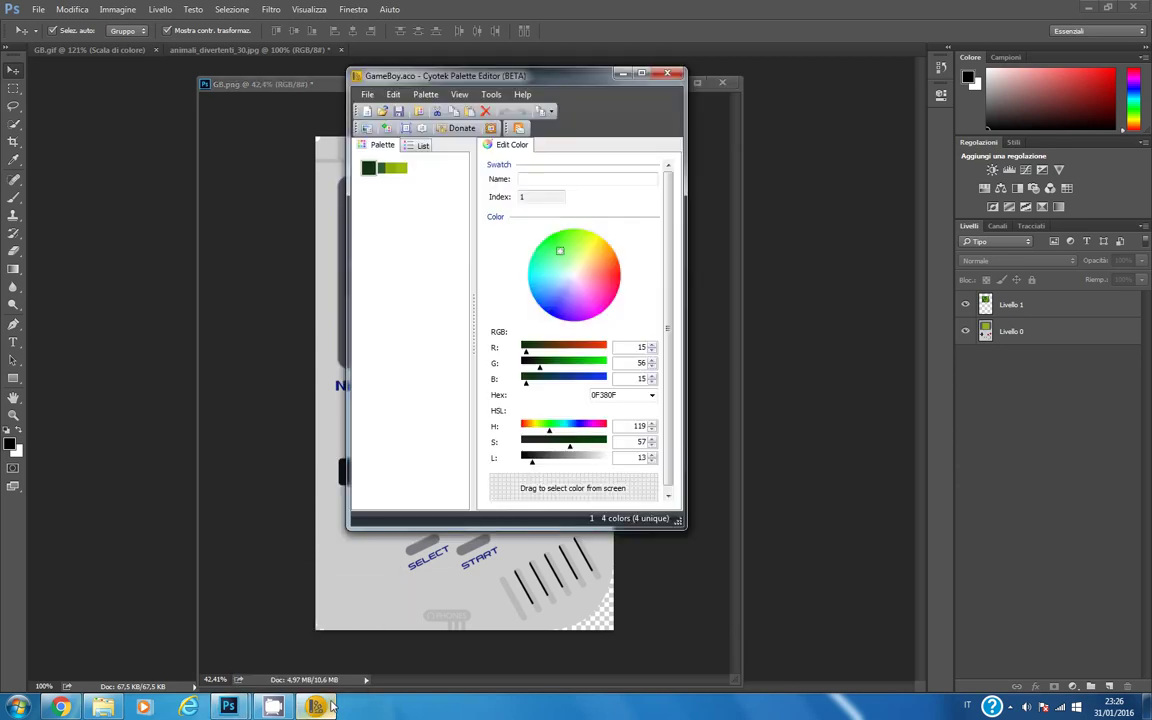
{"action": "left_click", "coordinate": [368, 95]}
{"action": "mouse_move", "coordinate": [384, 110]}
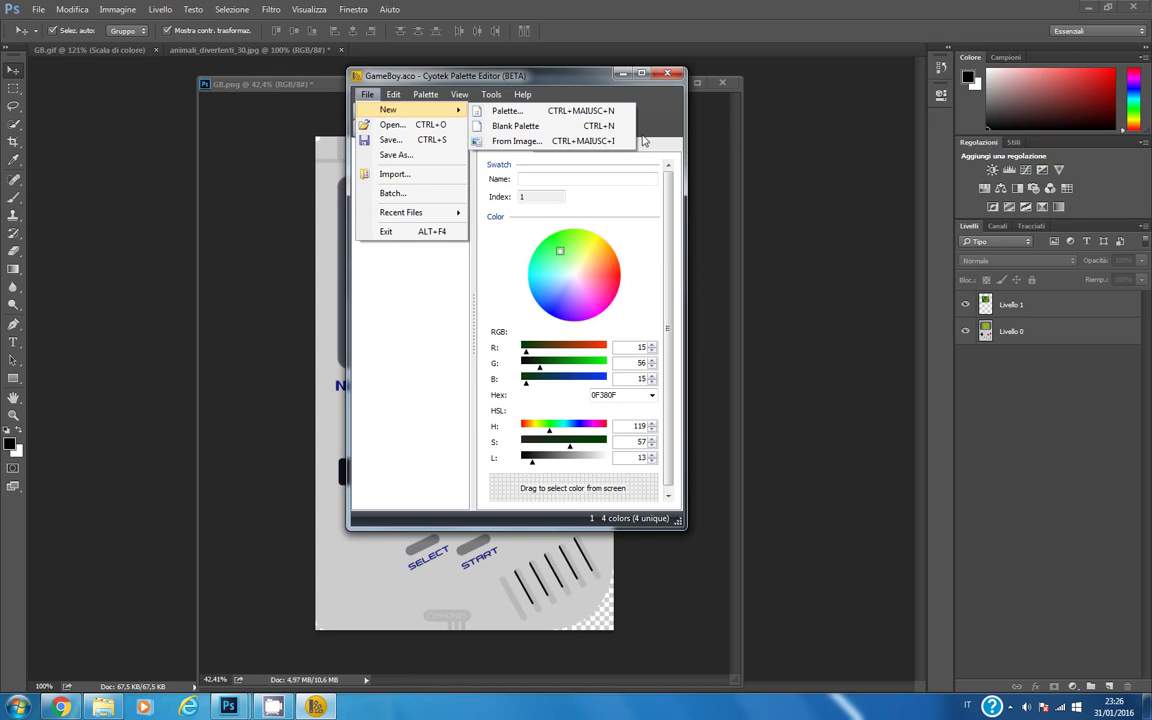
{"action": "left_click", "coordinate": [557, 141]}
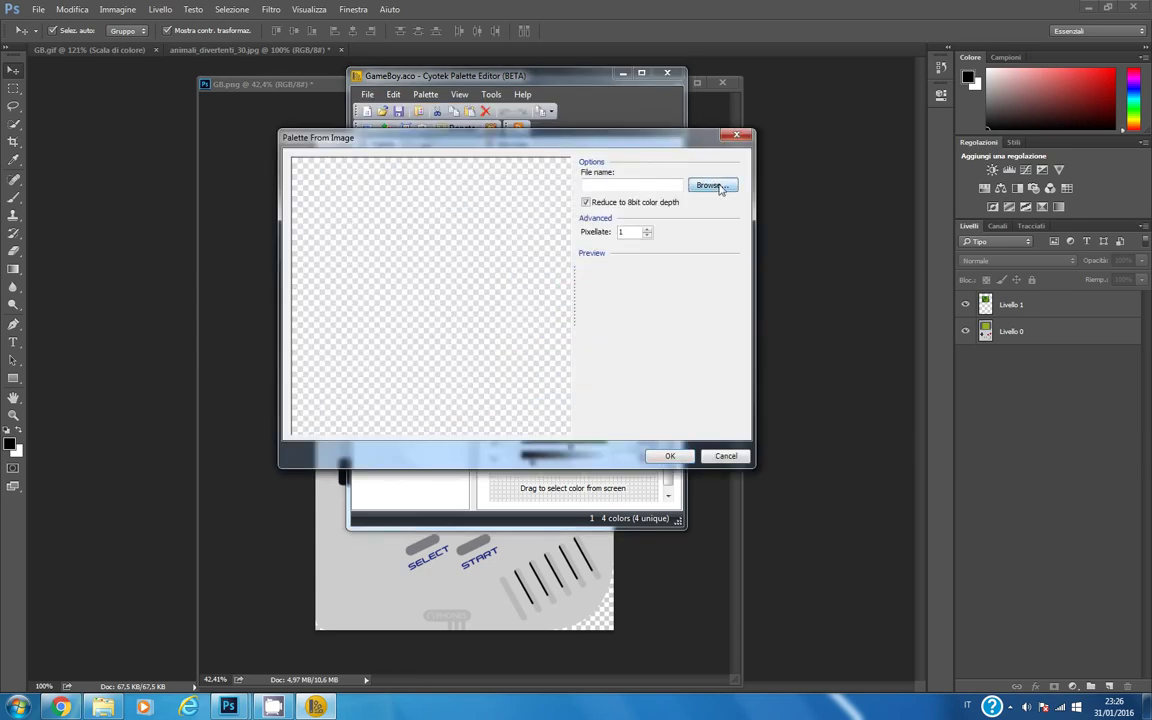
{"action": "left_click", "coordinate": [716, 186]}
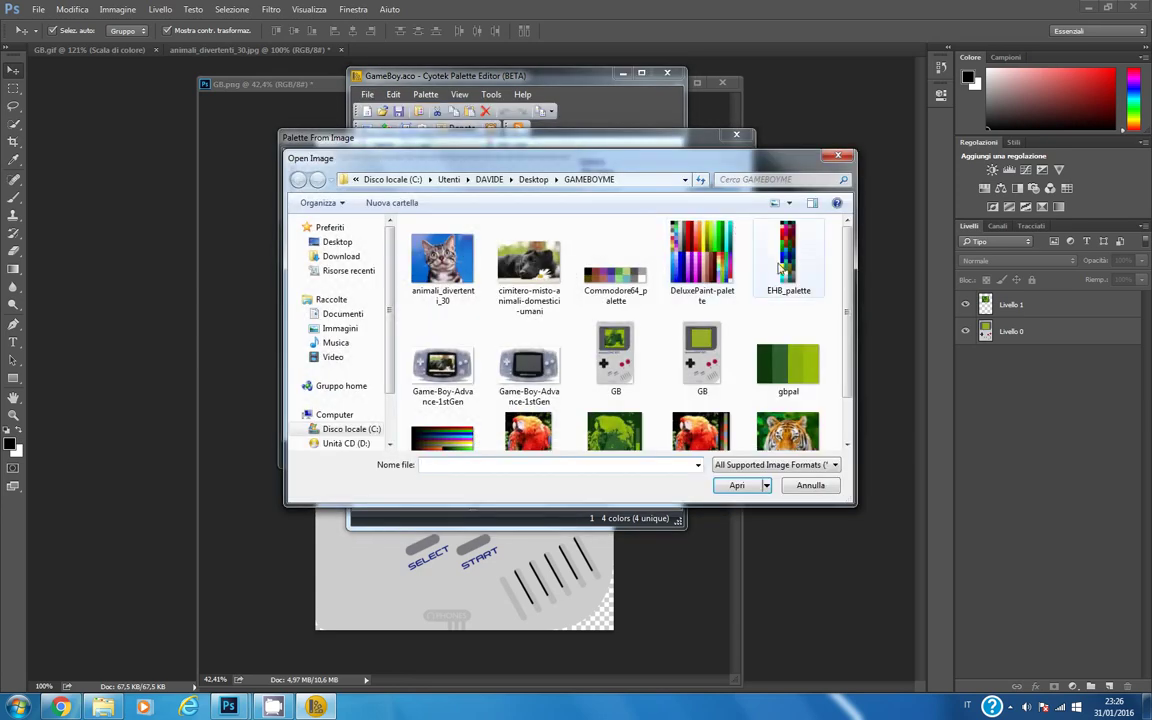
{"action": "left_click", "coordinate": [634, 280]}
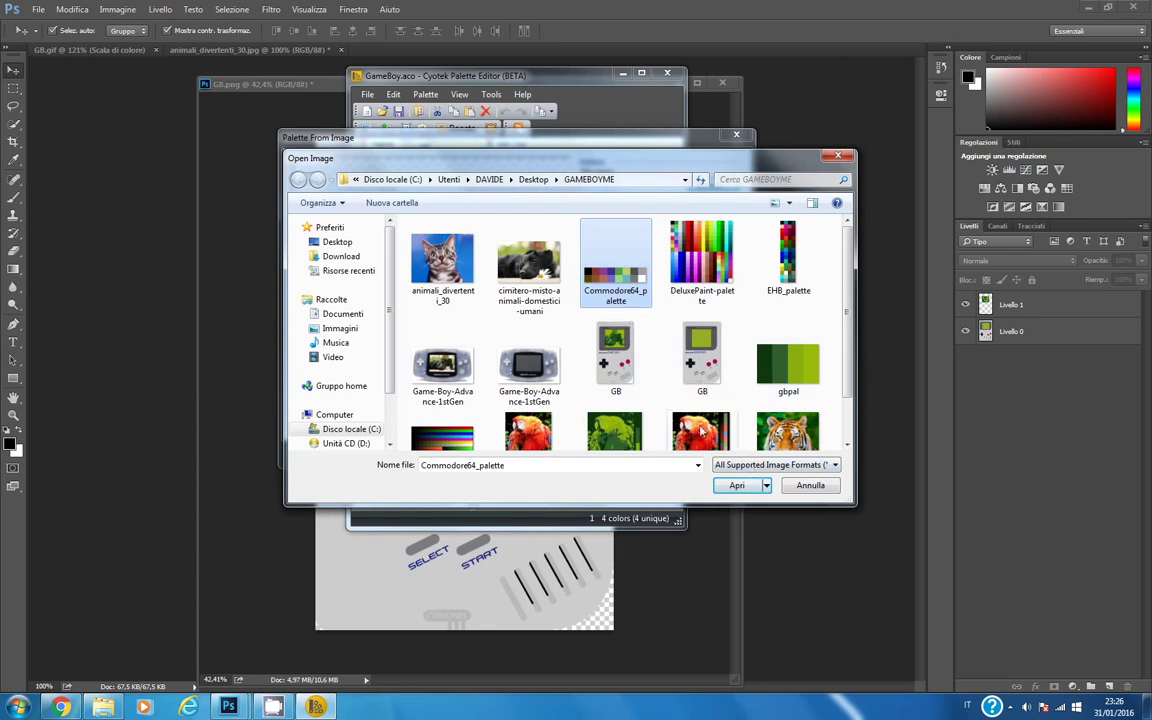
{"action": "left_click", "coordinate": [737, 485]}
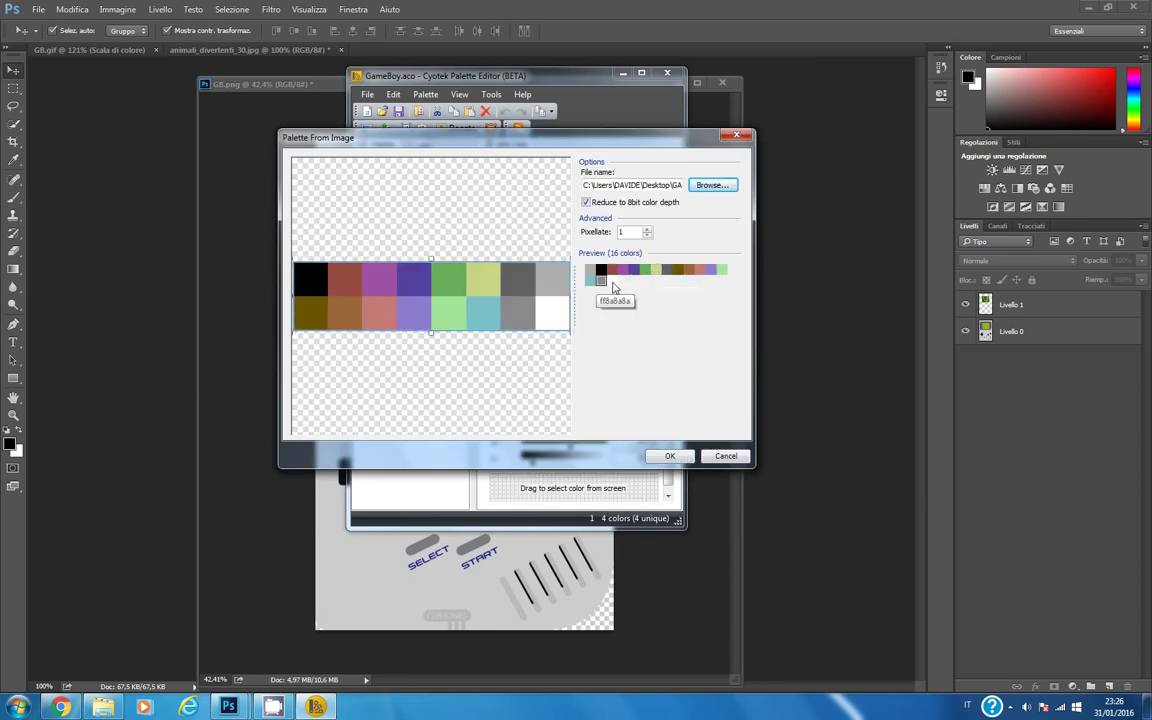
{"action": "left_click", "coordinate": [668, 456]}
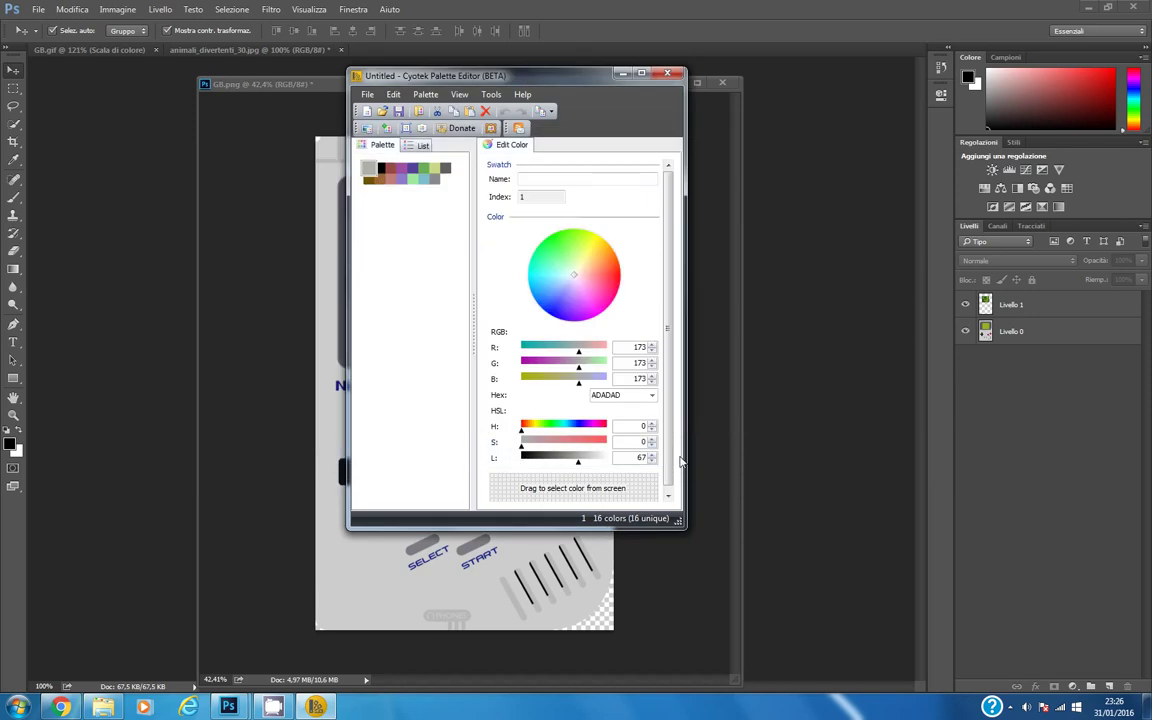
Save the new palette as C64 in Adobe Photoshop Color Swatch (.aco) format in the GAMEBOYME folder.
{"action": "left_click", "coordinate": [367, 94]}
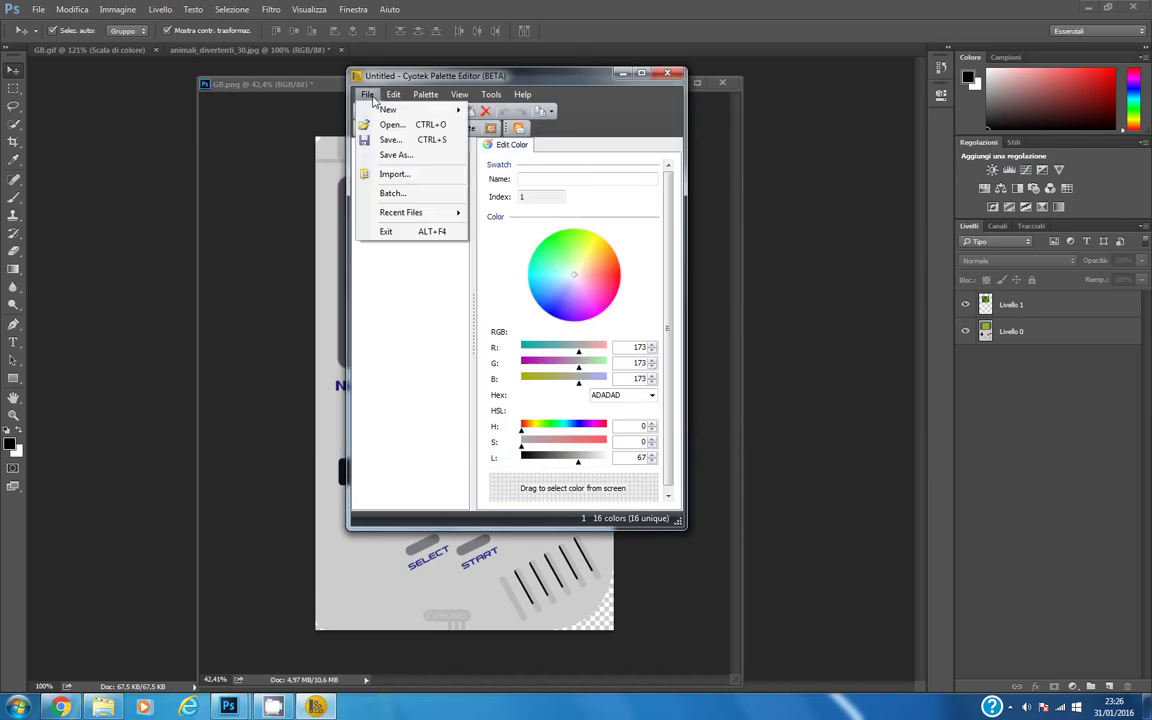
{"action": "left_click", "coordinate": [409, 159]}
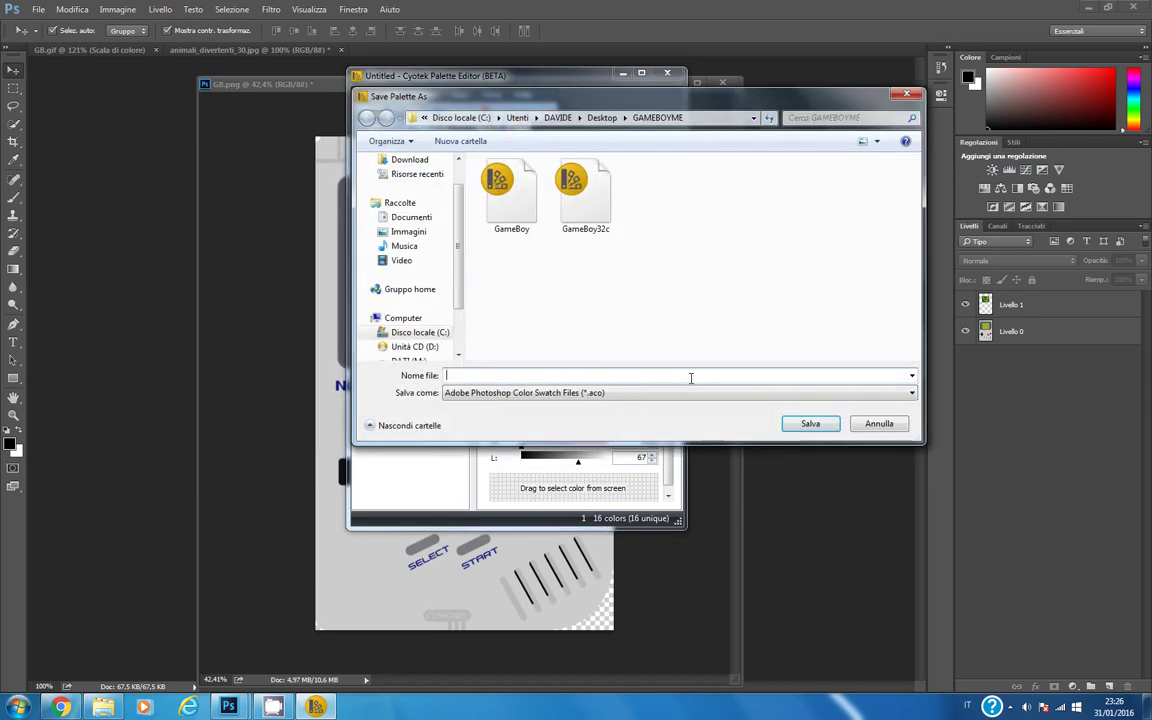
{"action": "type", "text": "C"}
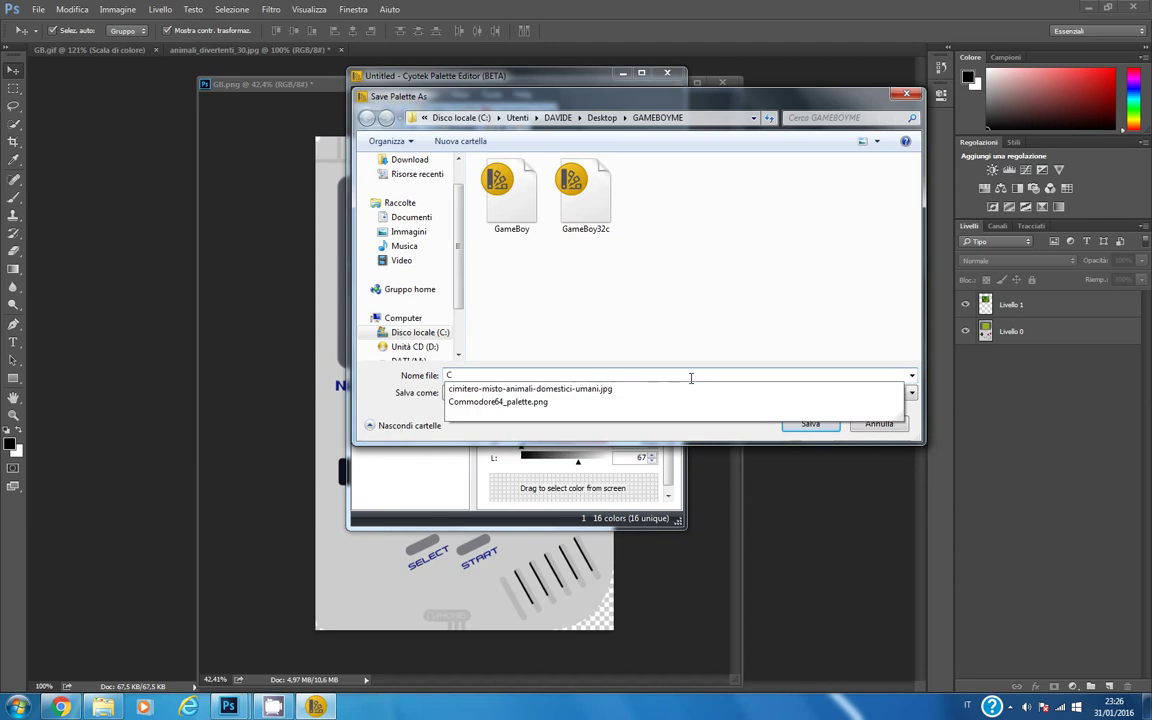
{"action": "type", "text": "64"}
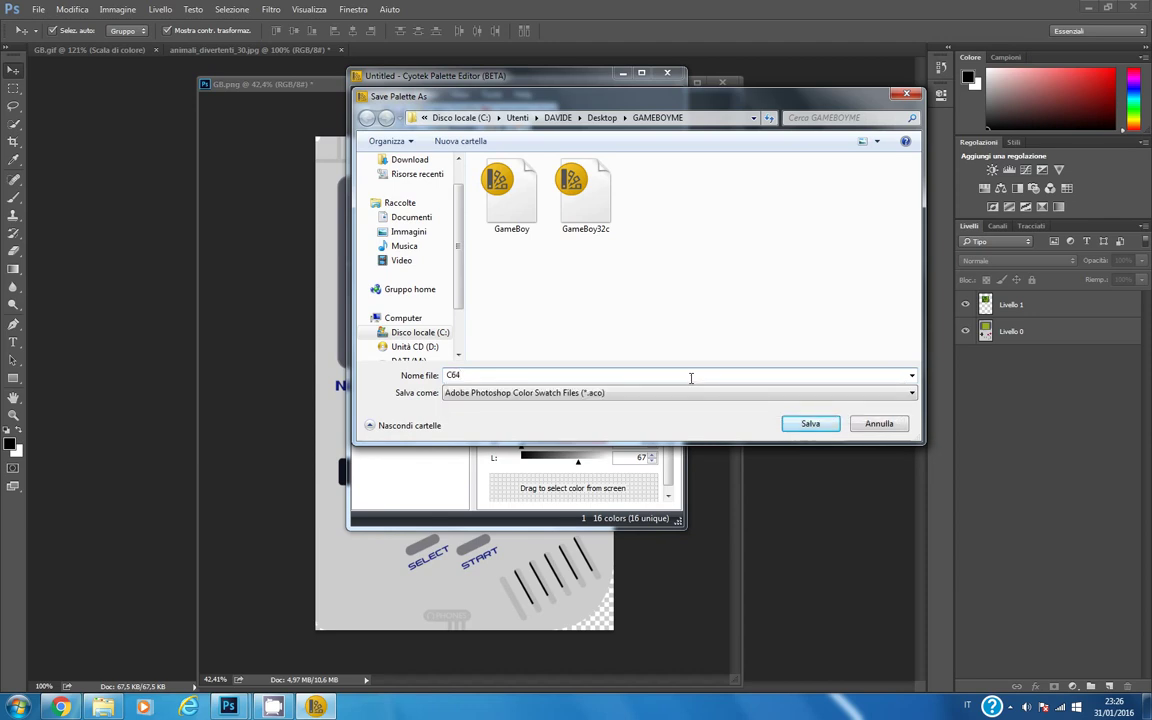
{"action": "left_click", "coordinate": [810, 424]}
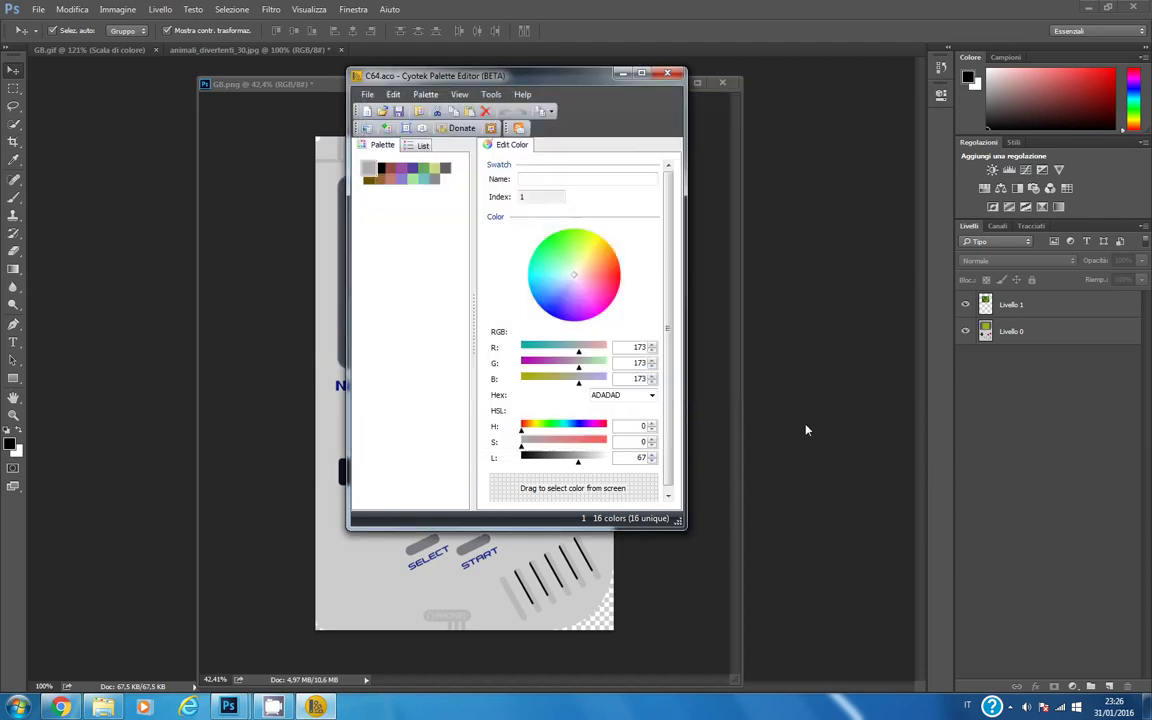
Return to Photoshop, activate animali_divertenti_30.jpg, and move the floating GB.png document clear of the cat image.
{"action": "left_click", "coordinate": [306, 87]}
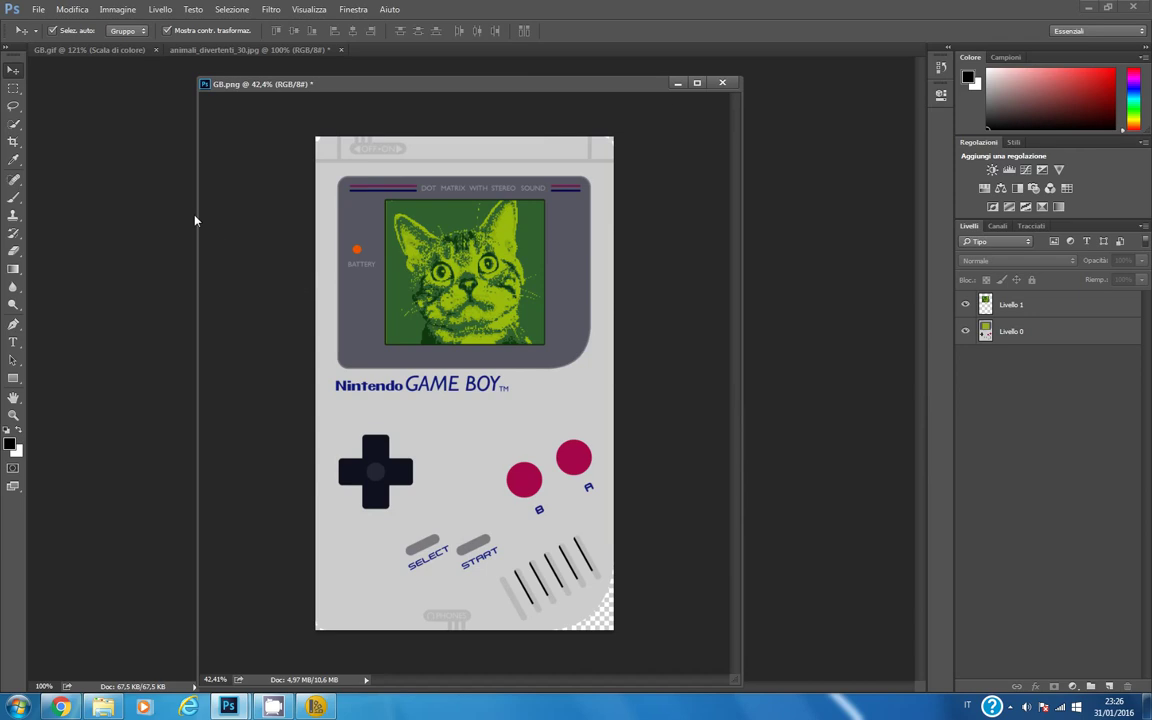
{"action": "left_click", "coordinate": [246, 48]}
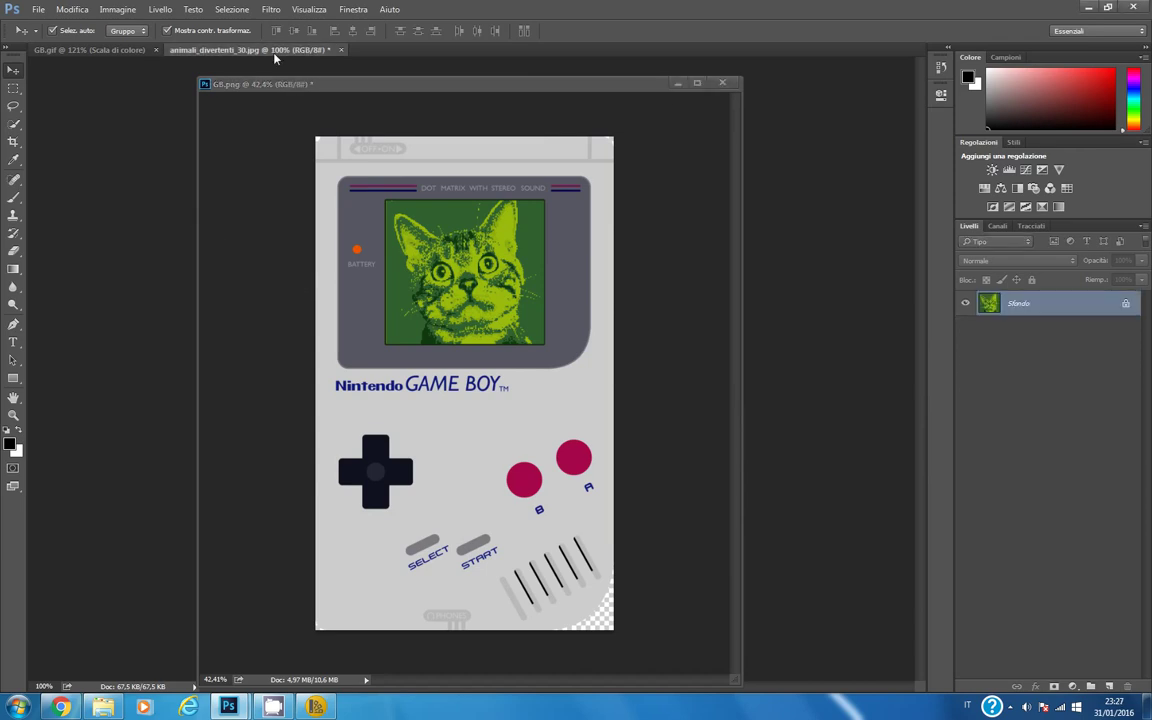
{"action": "left_click_drag", "start_coordinate": [365, 91], "coordinate": [748, 256]}
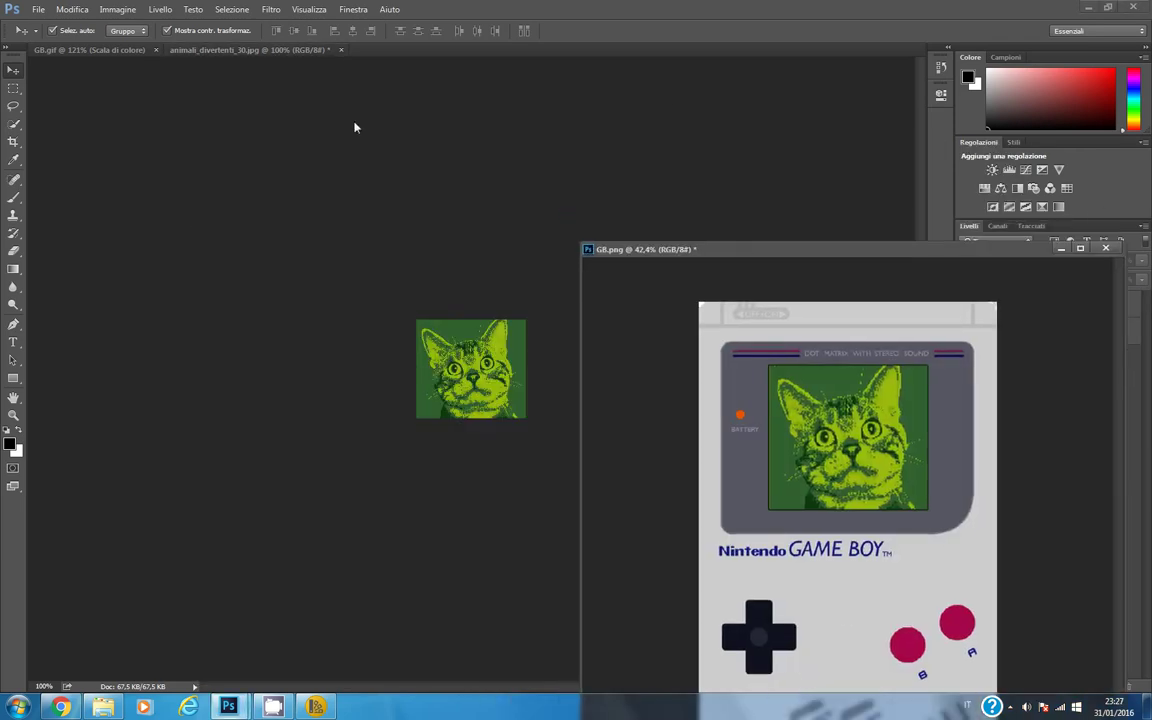
Undo the cat photo's colour conversion, resizing and crop, and put the floating Game Boy document out of the way.
{"action": "key", "text": "ctrl+alt+z"}
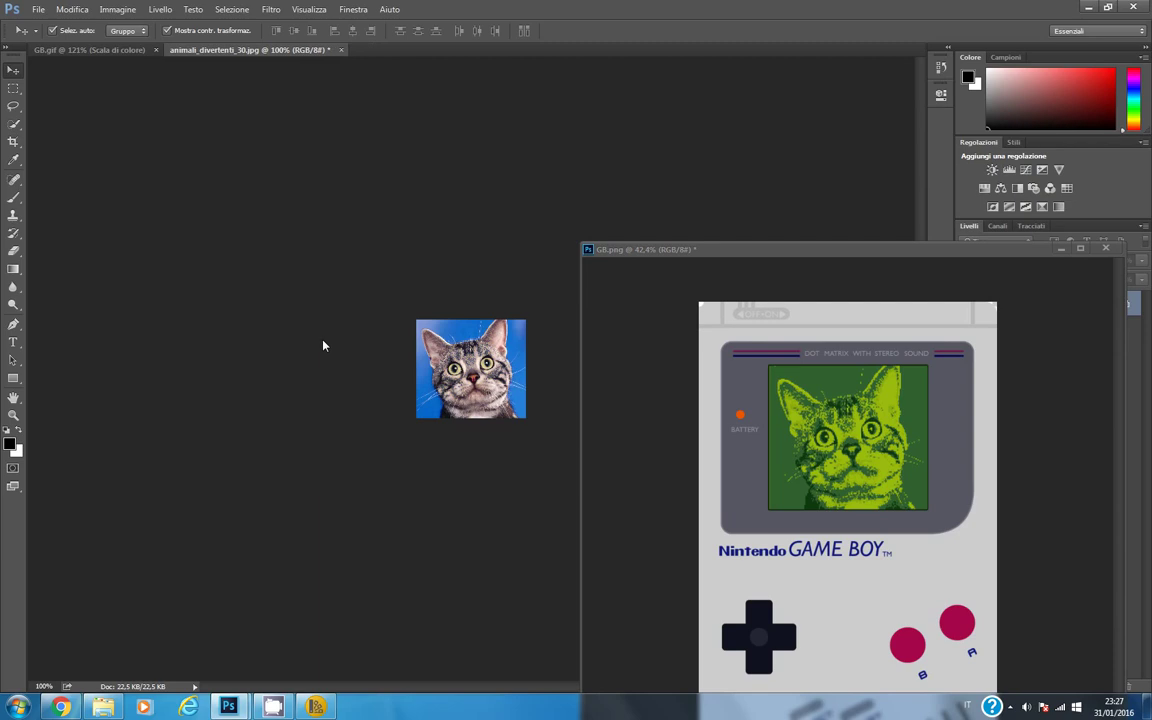
{"action": "key", "text": "ctrl+alt+z"}
{"action": "key", "text": "ctrl+alt+z"}
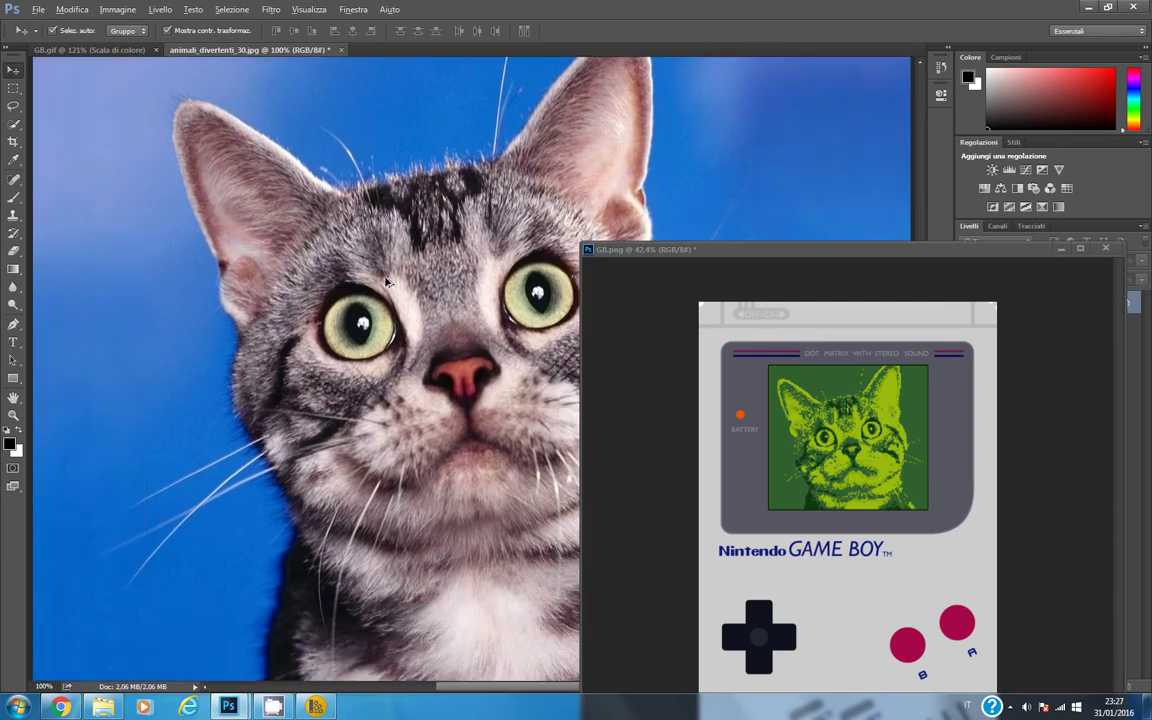
{"action": "scroll", "coordinate": [388, 284], "scroll_direction": "down", "scroll_amount": 5}
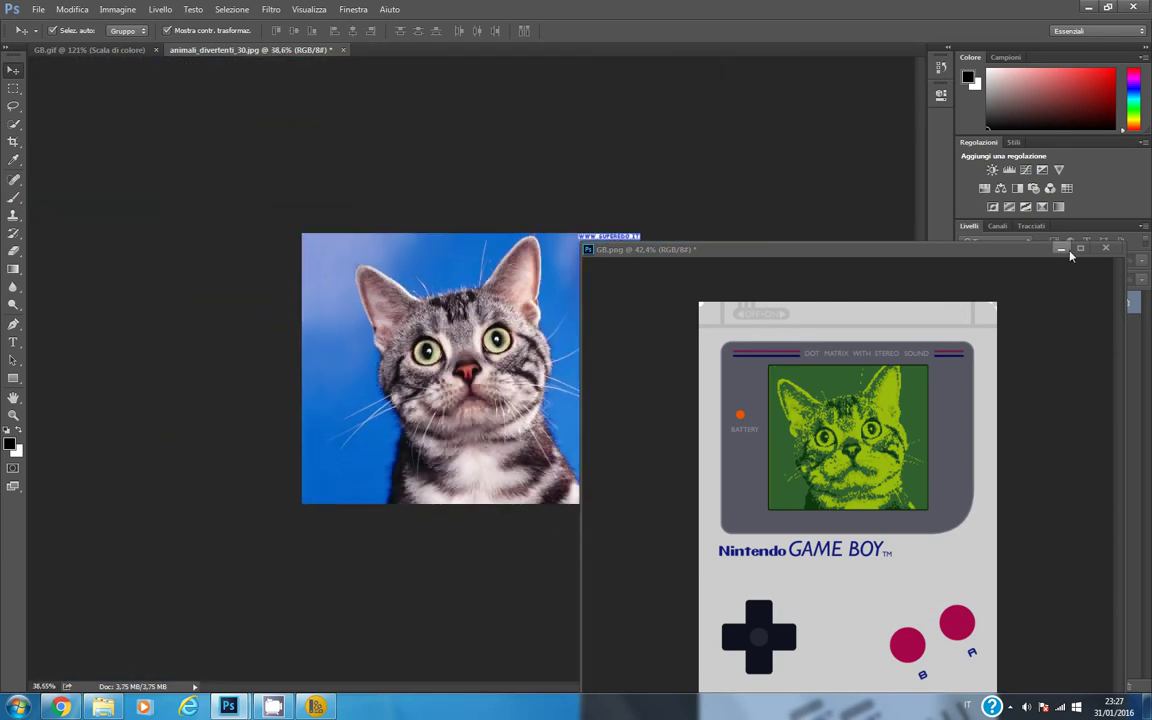
{"action": "left_click", "coordinate": [962, 225]}
Crop the cat photo to a 320:200 ratio across its full width, framing the cat's ears and face.
{"action": "left_click", "coordinate": [14, 142]}
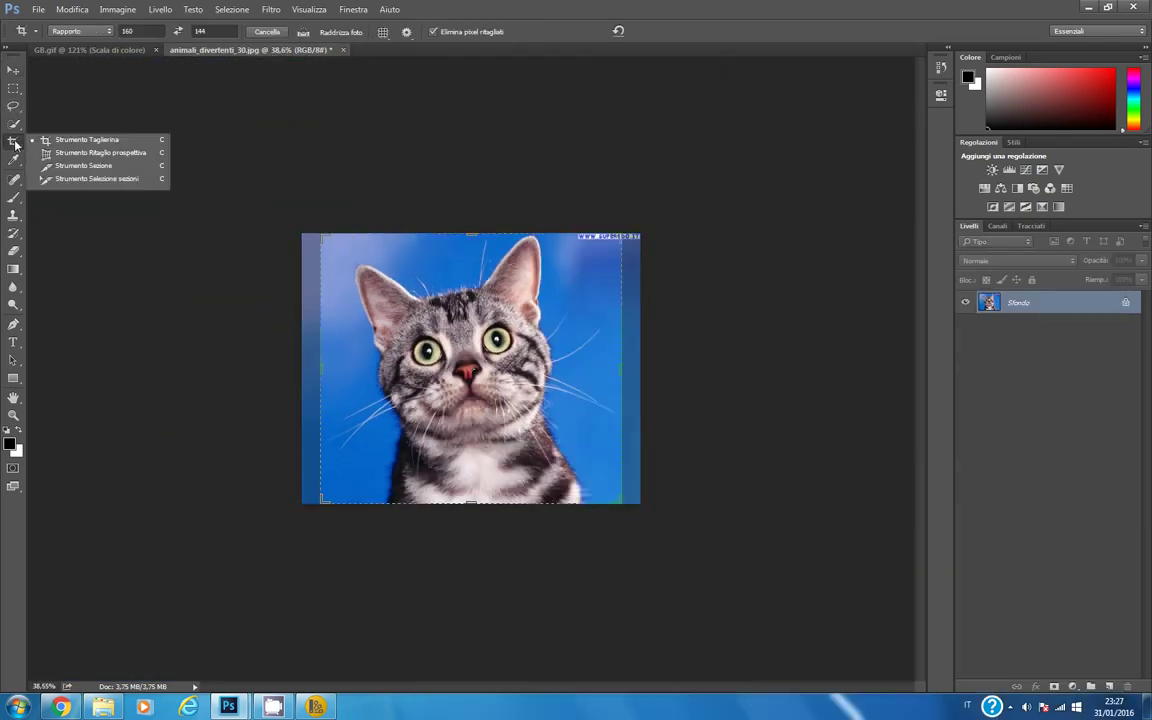
{"action": "left_click", "coordinate": [146, 33]}
{"action": "type", "text": "320"}
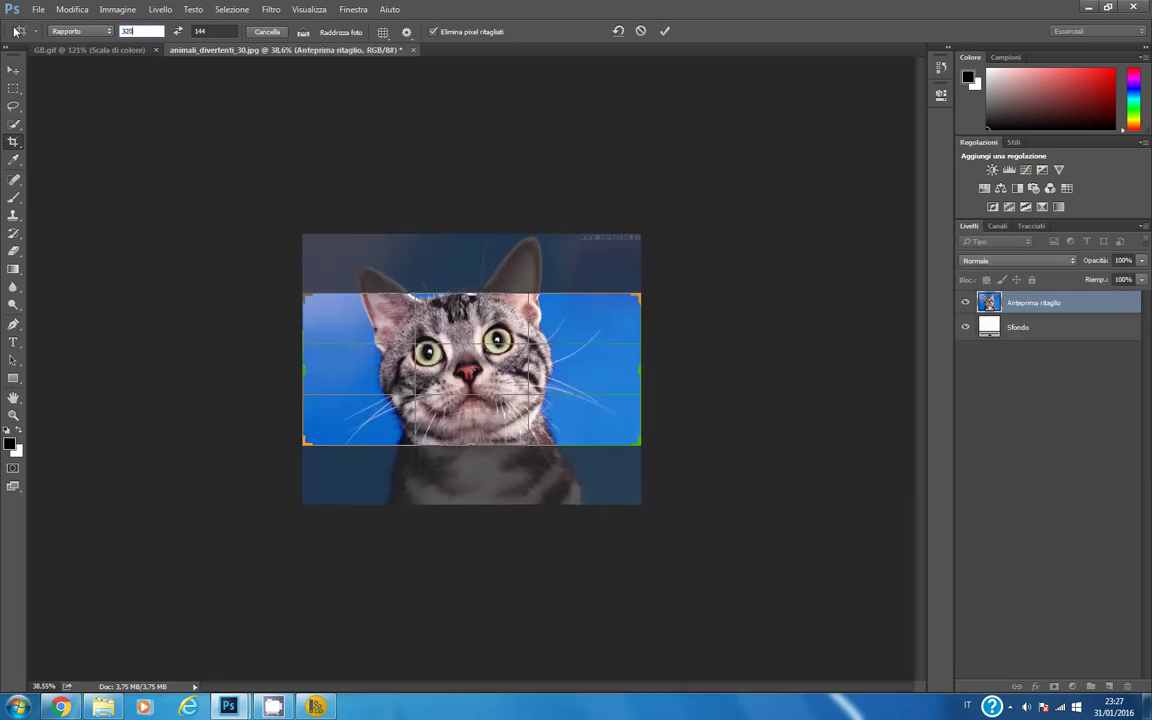
{"action": "key", "text": "Tab"}
{"action": "type", "text": "200"}
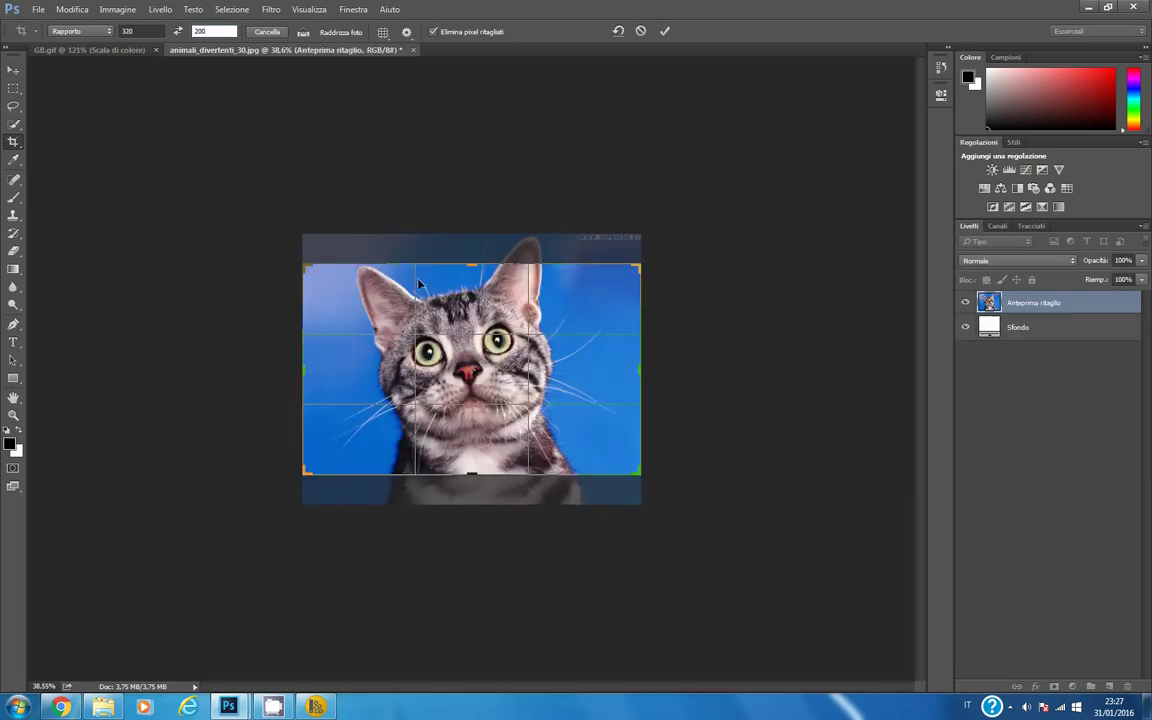
{"action": "left_click_drag", "start_coordinate": [419, 285], "coordinate": [465, 374]}
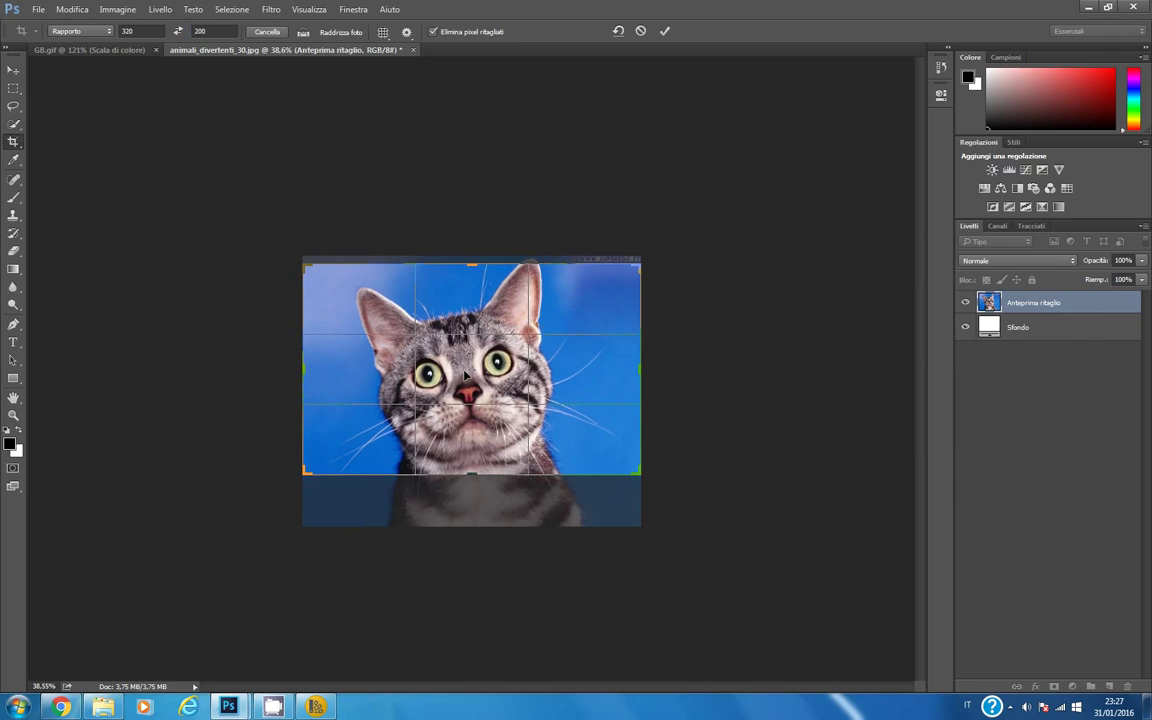
{"action": "mouse_move", "coordinate": [502, 394]}
{"action": "left_mouse_down"}
{"action": "mouse_move", "coordinate": [503, 404]}
{"action": "mouse_move", "coordinate": [499, 374]}
{"action": "left_mouse_up"}
{"action": "key", "text": "Return"}
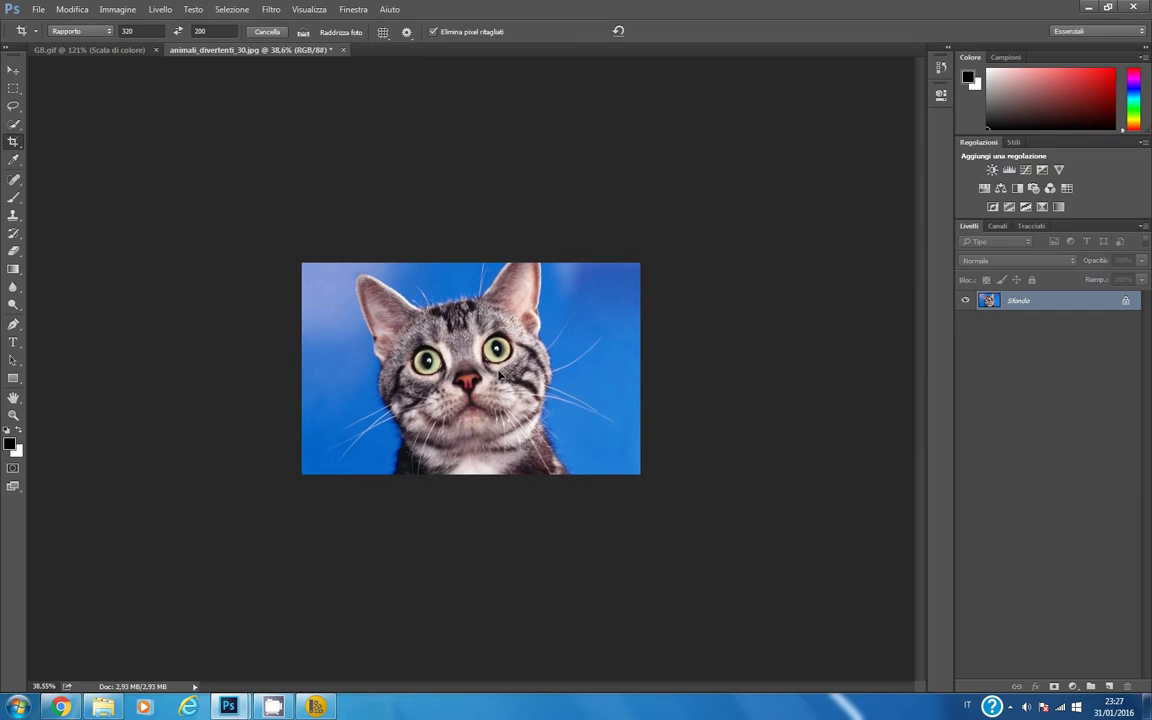
Resize the cropped cat photo to 320 × 200 pixels and fit it to the view.
{"action": "left_click", "coordinate": [118, 10]}
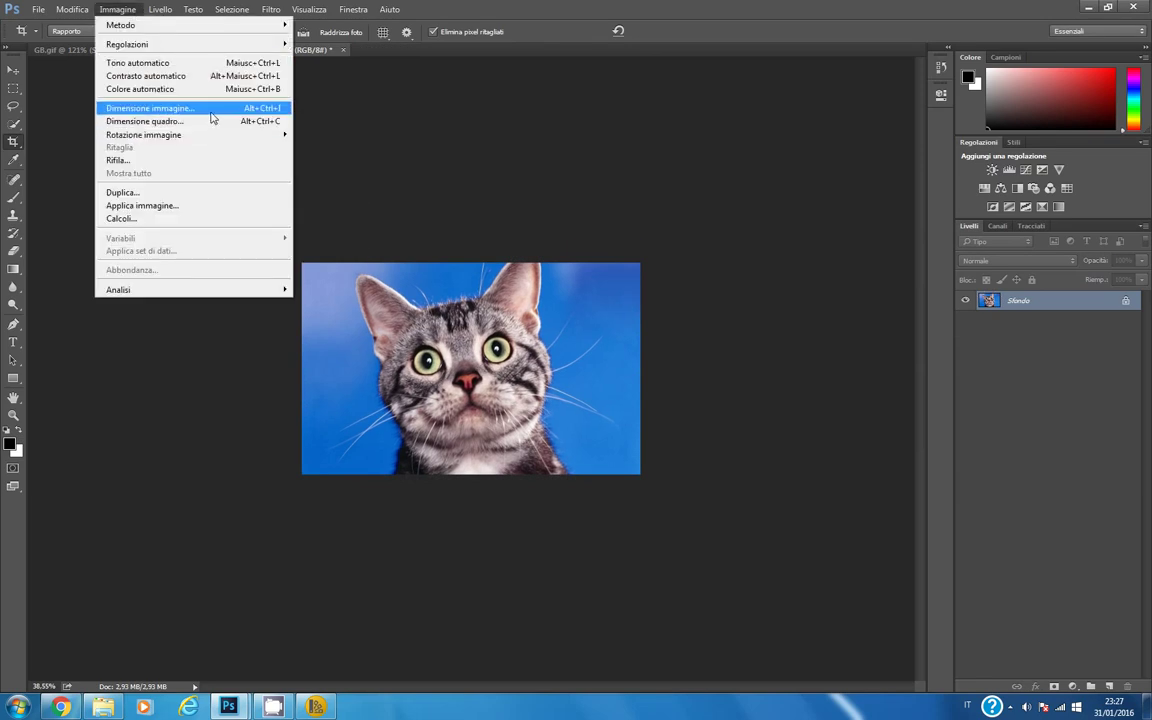
{"action": "left_click", "coordinate": [150, 108]}
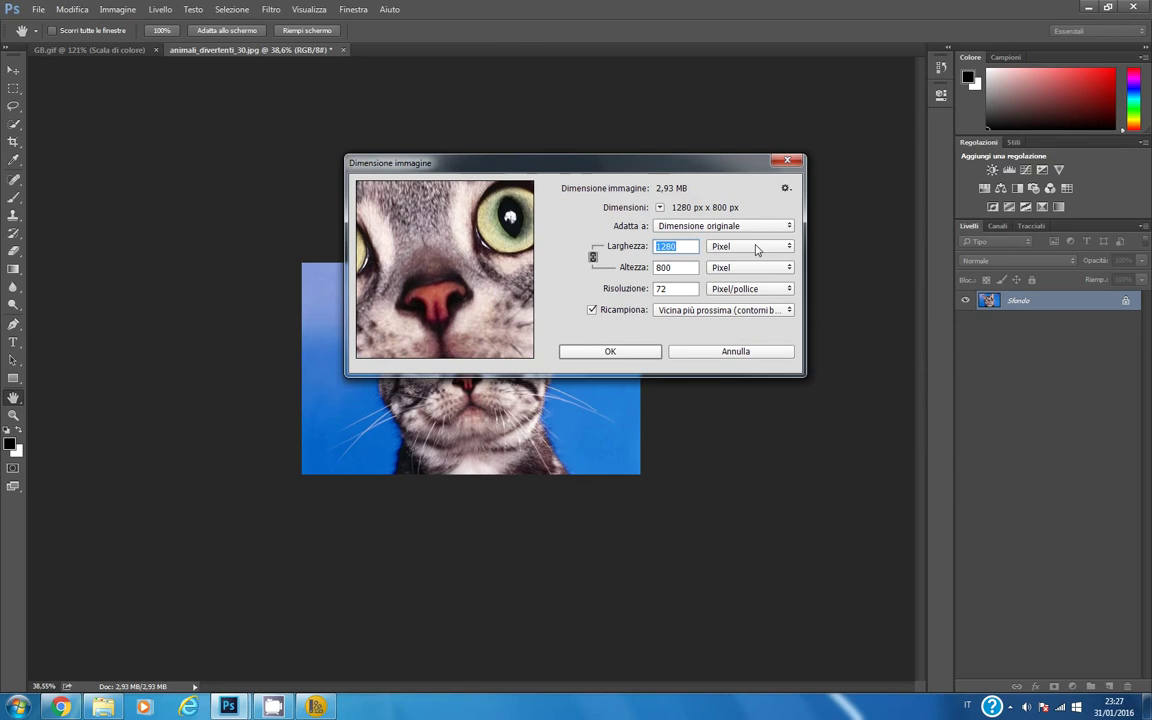
{"action": "type", "text": "320"}
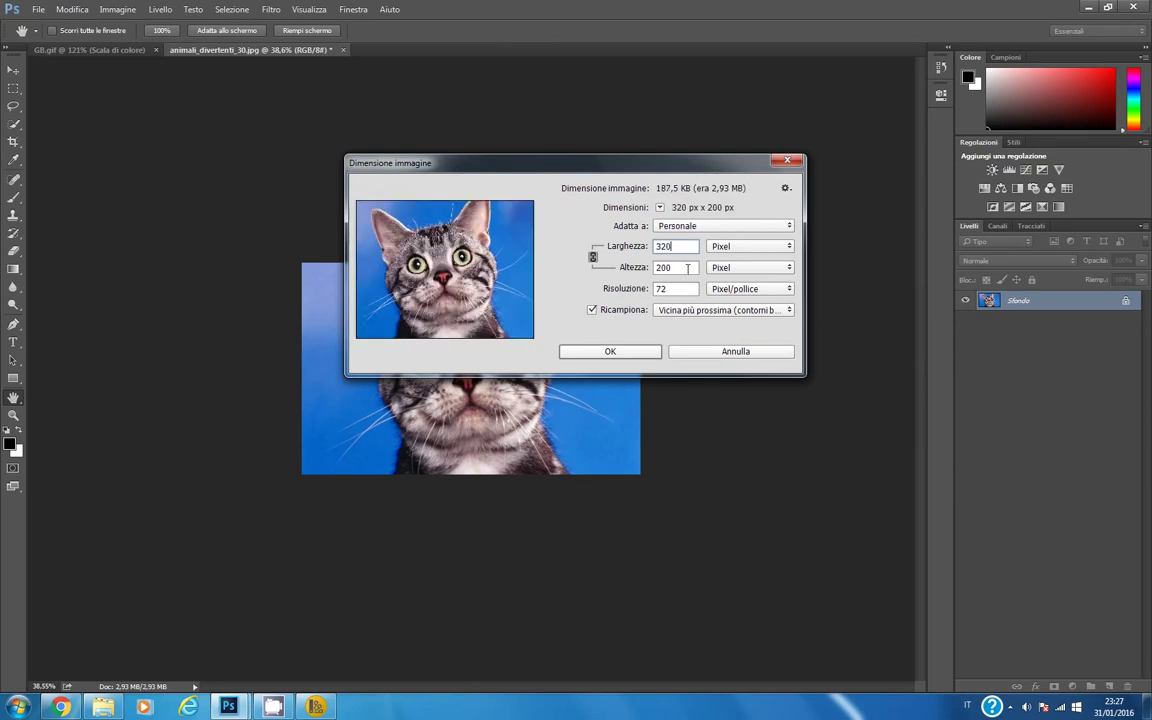
{"action": "left_click", "coordinate": [630, 353]}
{"action": "key", "text": "c"}
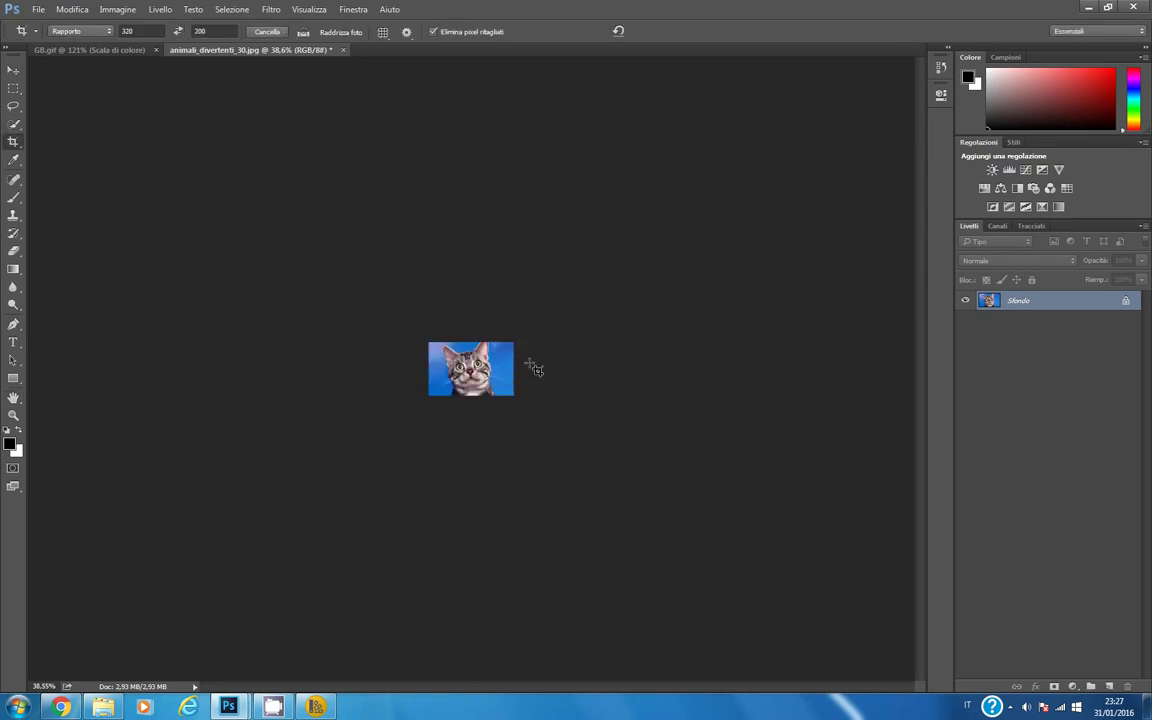
{"action": "key", "text": "ctrl+0"}
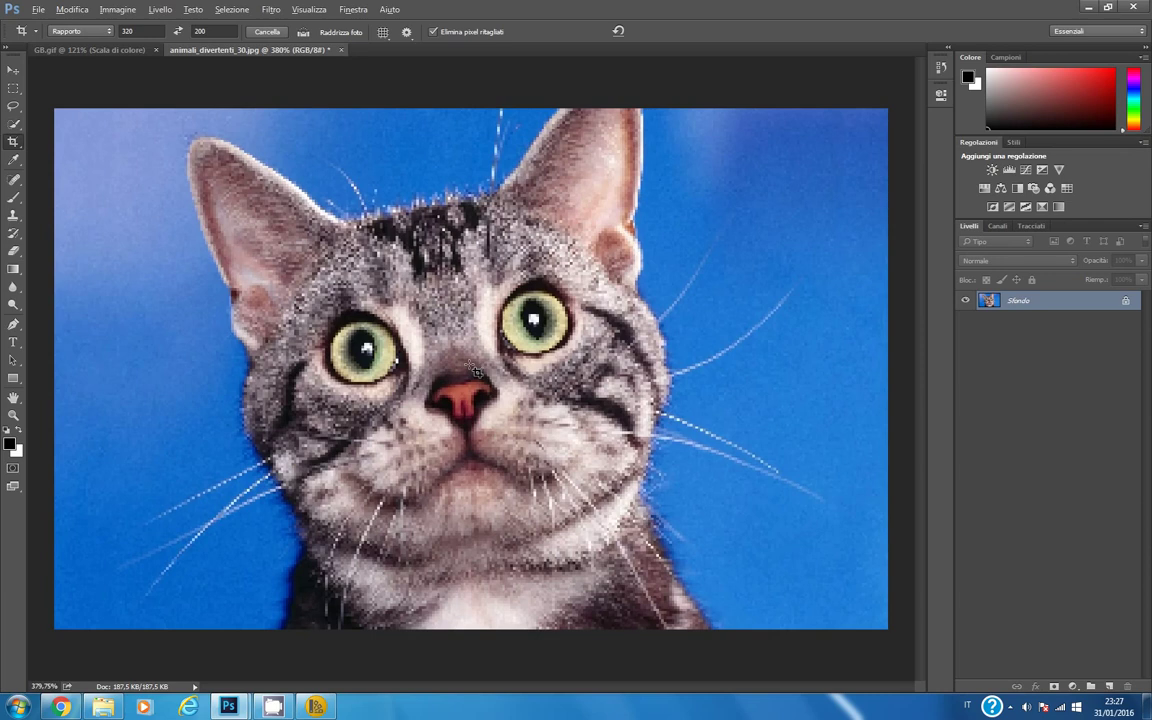
Start converting the cropped cat photo to indexed colour (Scala di colore) with a custom palette (Personale).
{"action": "scroll", "coordinate": [478, 372], "scroll_direction": "up", "scroll_amount": 2}
{"action": "scroll", "coordinate": [478, 372], "scroll_direction": "down", "scroll_amount": 4}
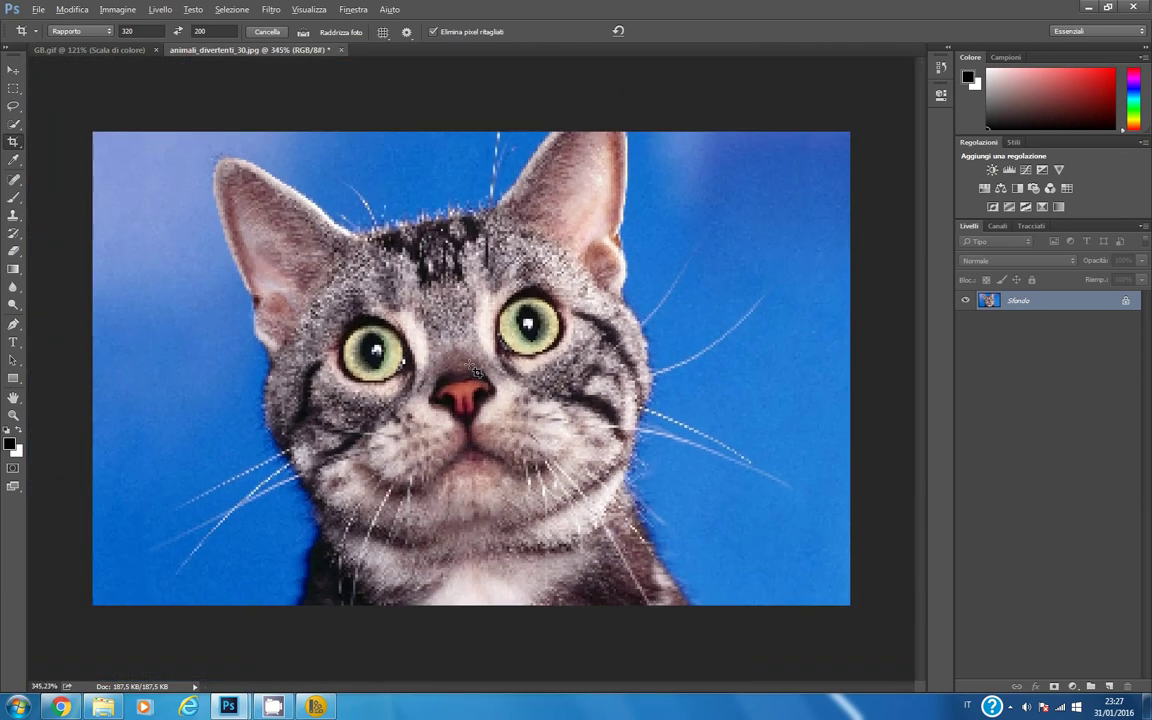
{"action": "scroll", "coordinate": [478, 372], "scroll_direction": "up", "scroll_amount": 1}
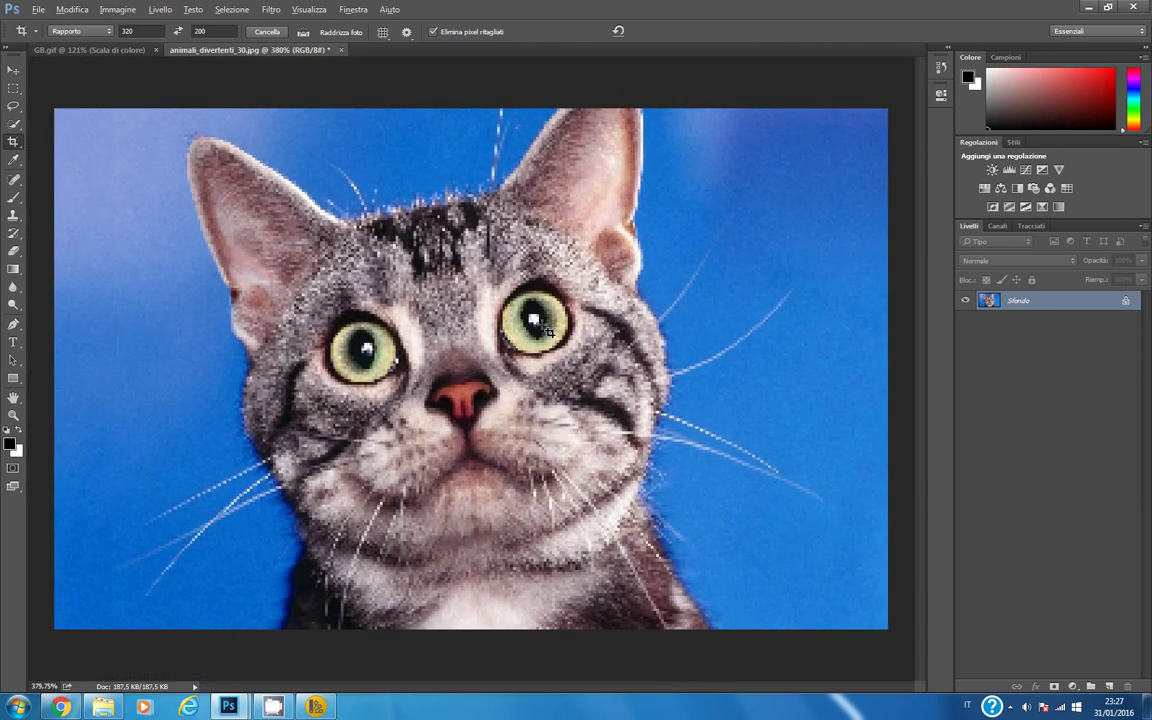
{"action": "key", "text": "alt"}
{"action": "left_click", "coordinate": [131, 14]}
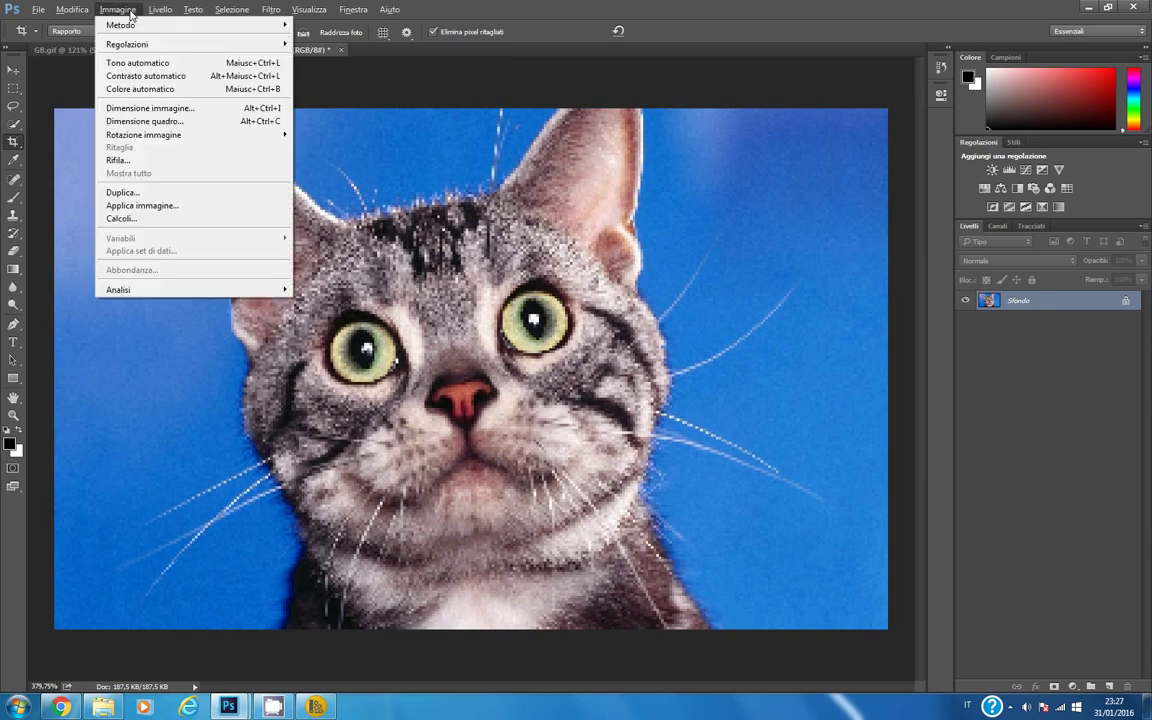
{"action": "mouse_move", "coordinate": [144, 28]}
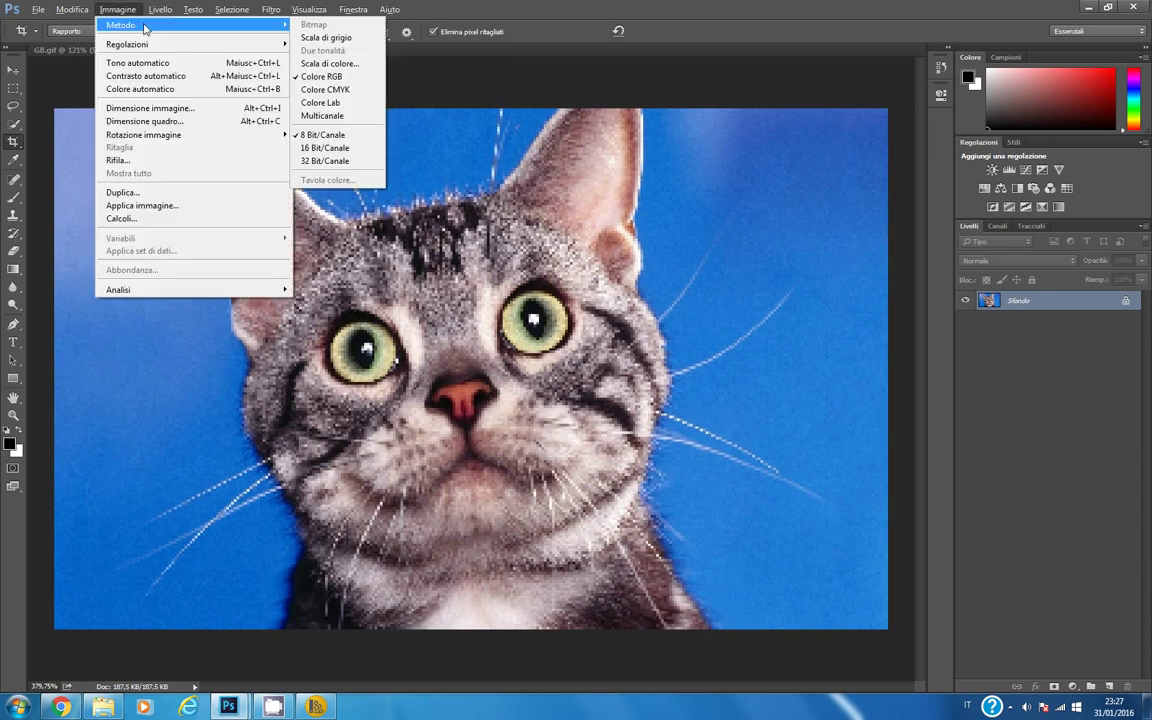
{"action": "left_click", "coordinate": [339, 66]}
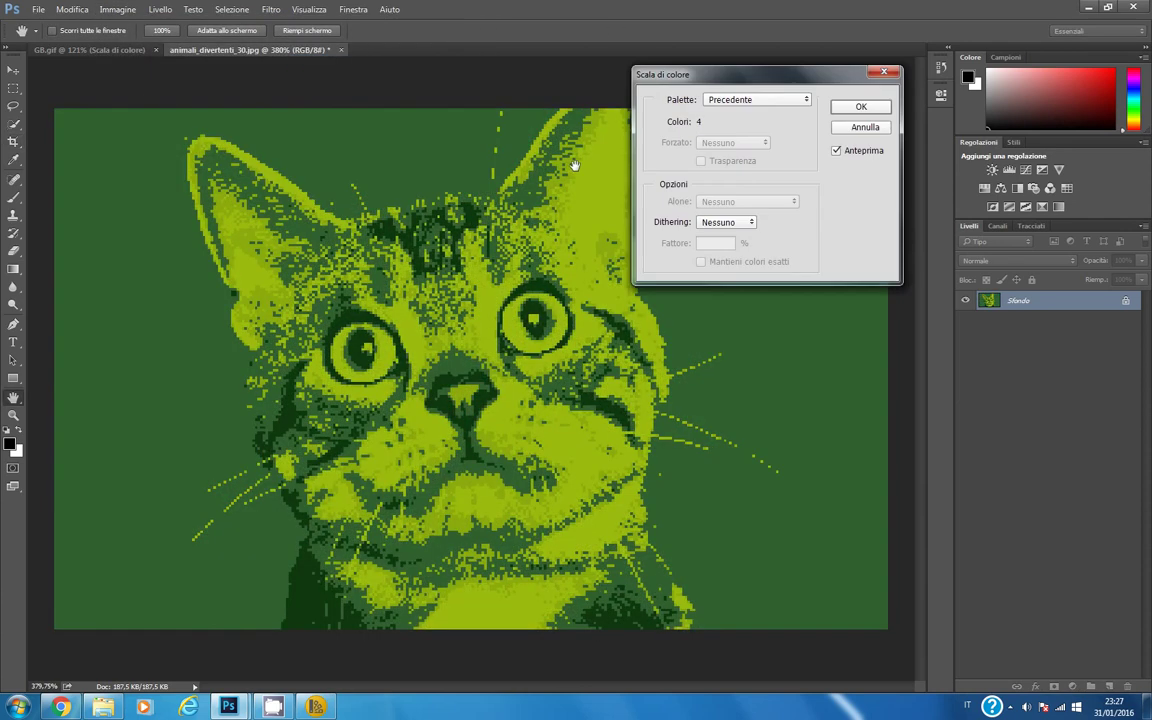
{"action": "left_click", "coordinate": [778, 99]}
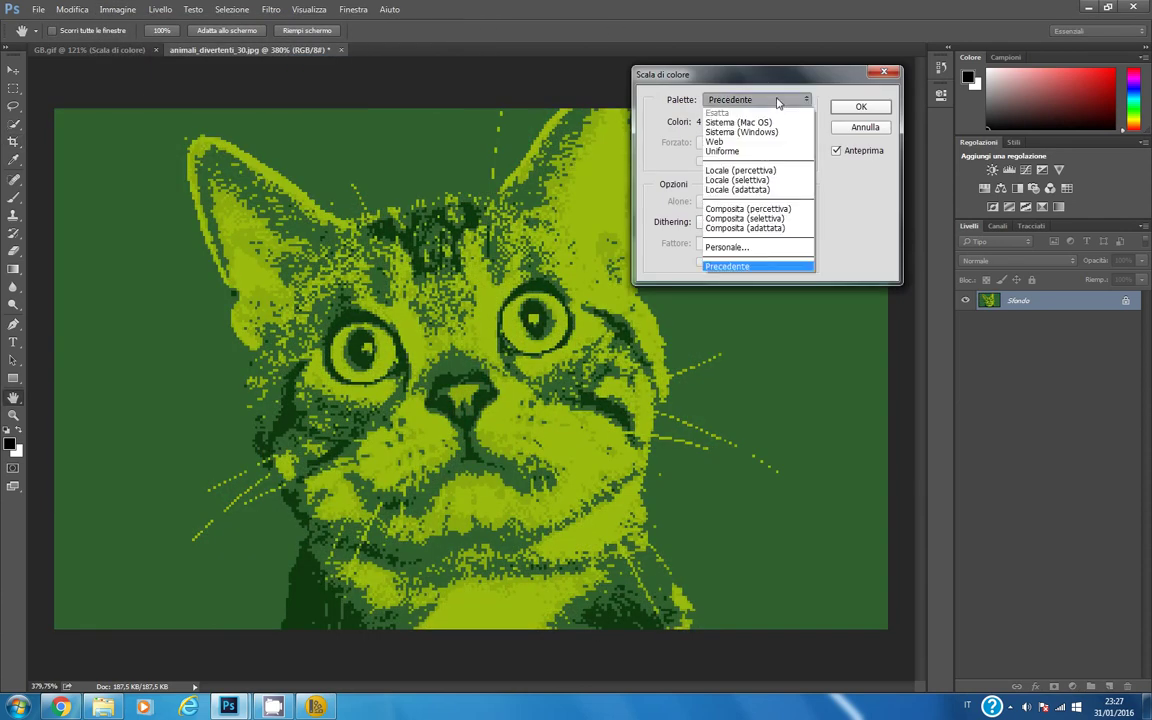
{"action": "left_click", "coordinate": [729, 248]}
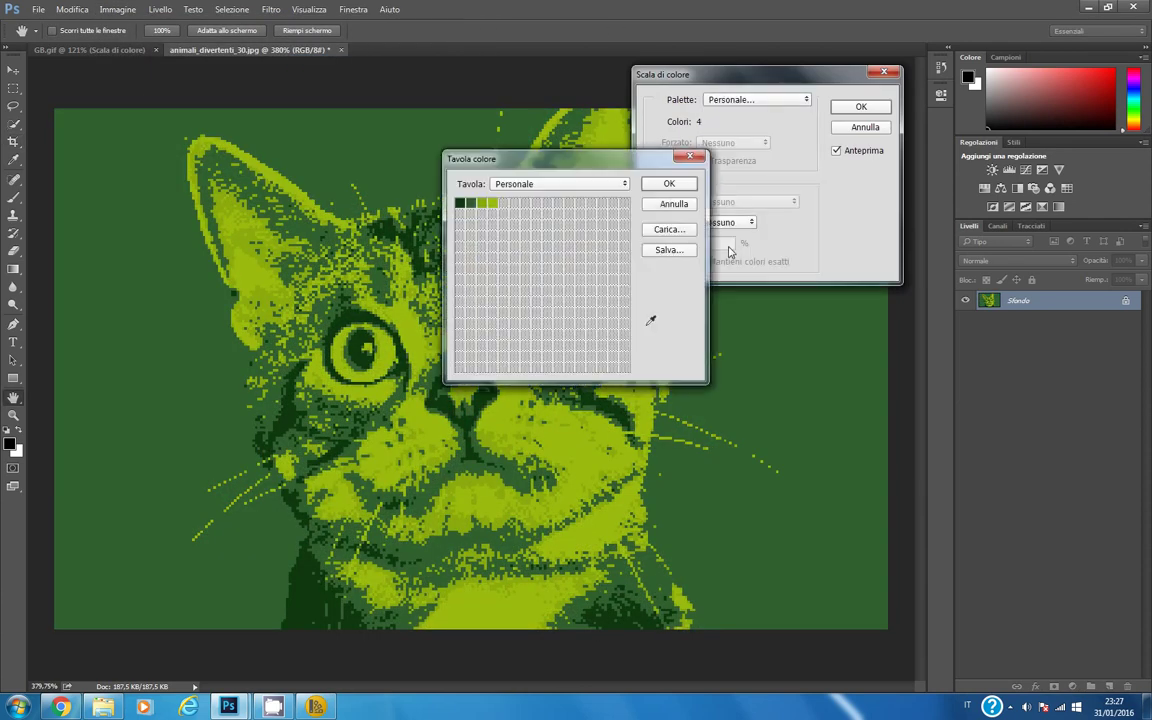
Load the C64 swatch file (ACO format) from the GAMEBOYME folder as the custom colour table and accept it.
{"action": "left_click", "coordinate": [667, 230]}
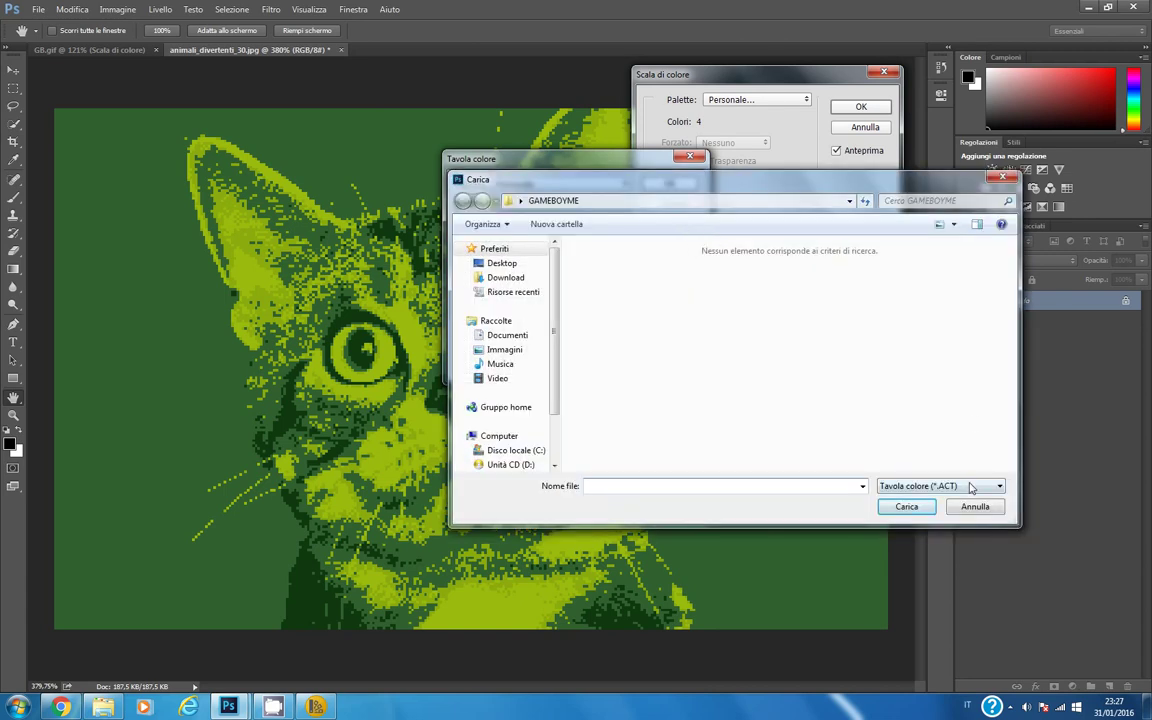
{"action": "left_click", "coordinate": [970, 487]}
{"action": "left_click", "coordinate": [972, 508]}
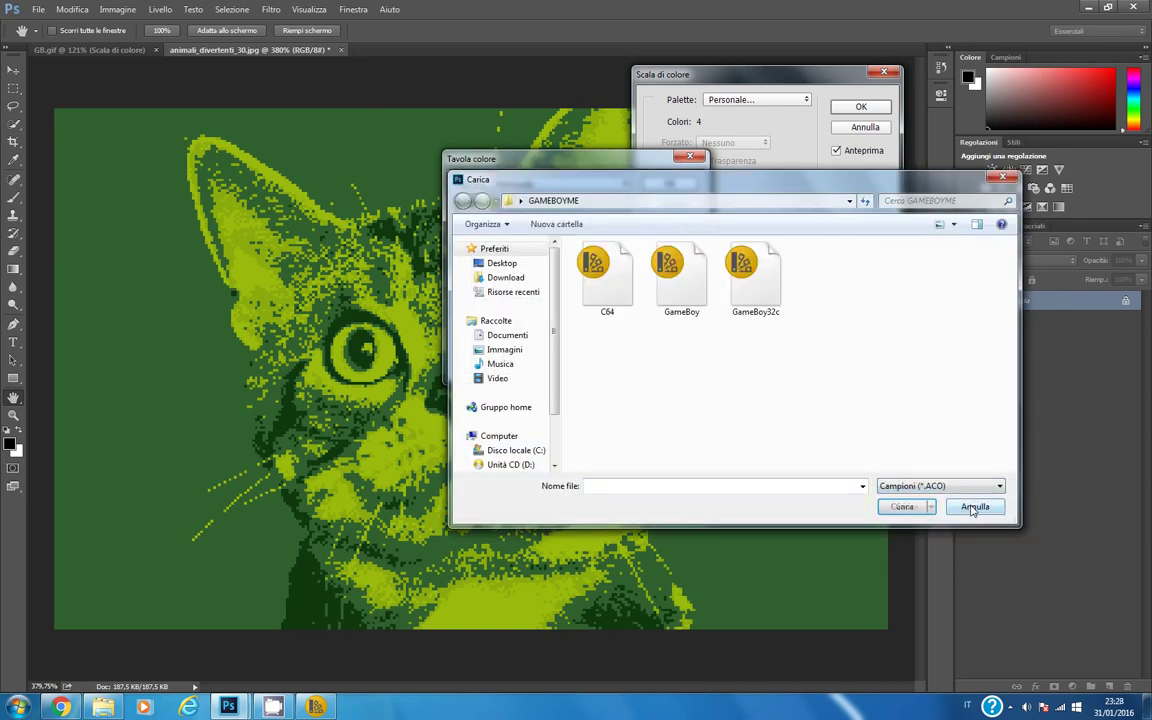
{"action": "left_click", "coordinate": [607, 285]}
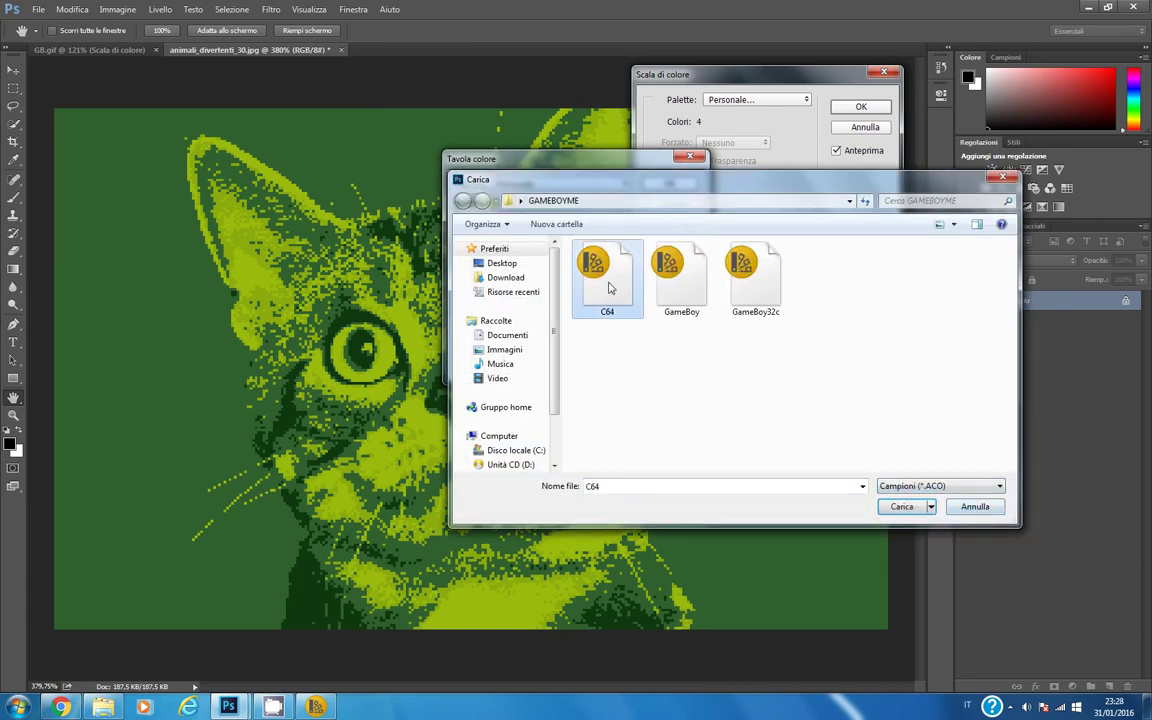
{"action": "left_click", "coordinate": [901, 508]}
{"action": "left_click", "coordinate": [678, 185]}
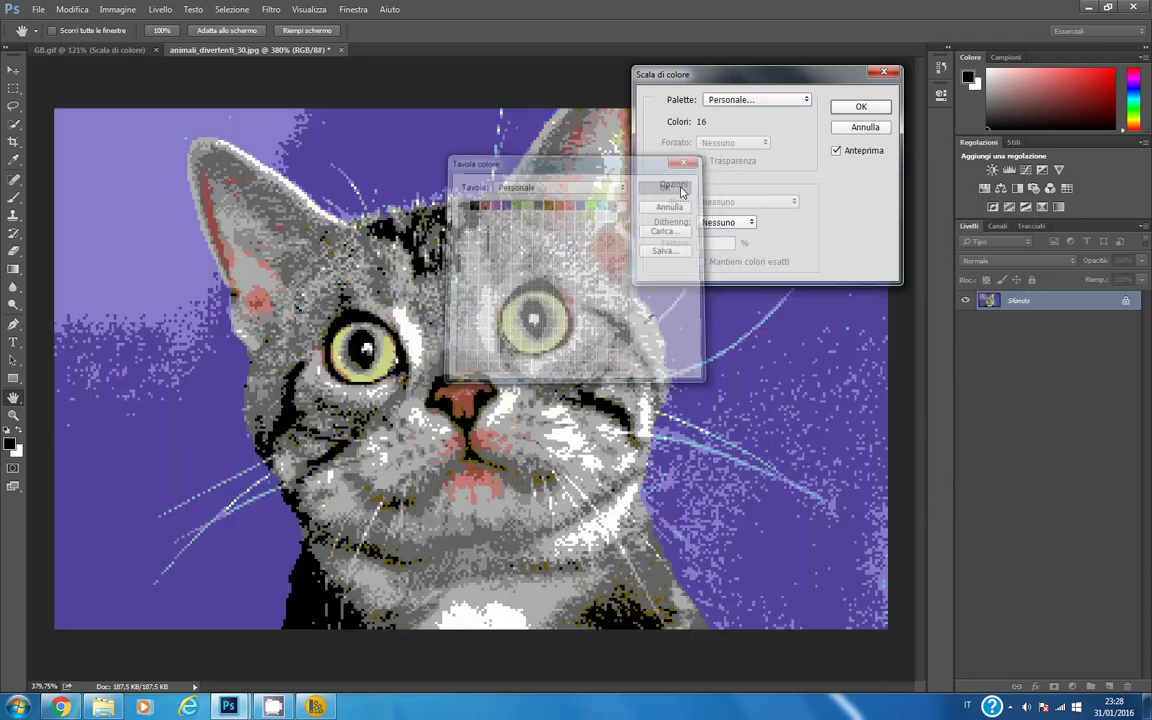
Clear the conversion dialog off the image, try Diffusione, Pattern and Disturbo dithering, and view the preview at 100%.
{"action": "left_click_drag", "start_coordinate": [700, 75], "coordinate": [906, 86]}
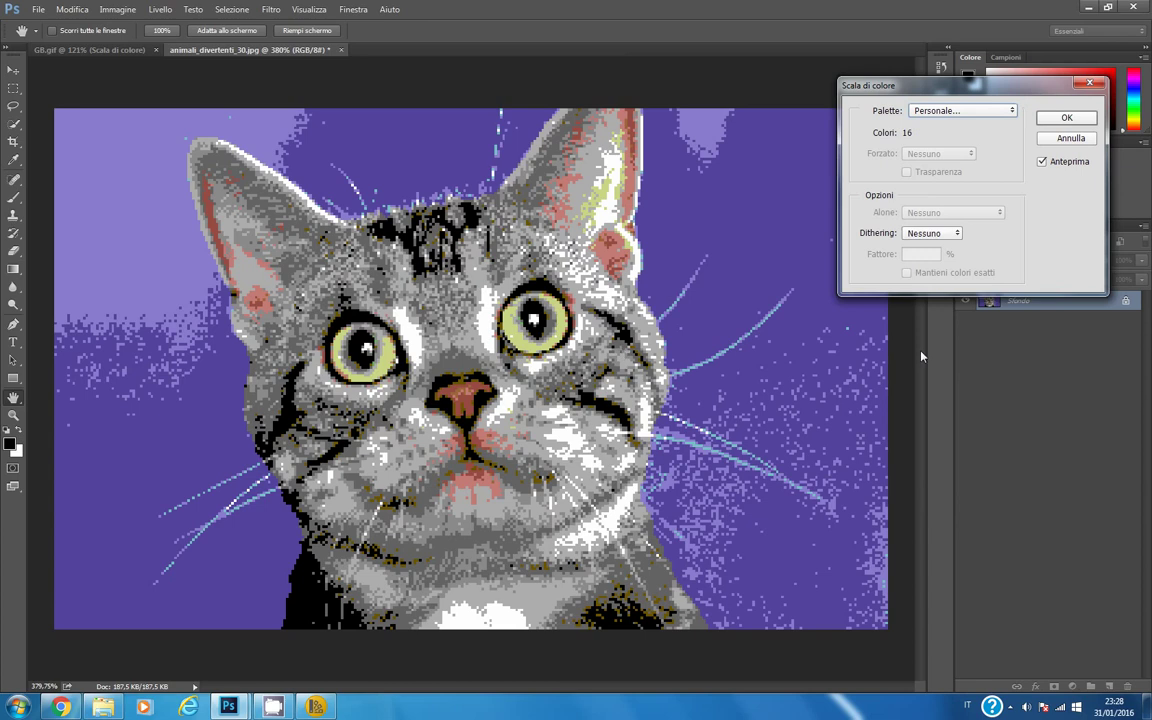
{"action": "left_click", "coordinate": [931, 233]}
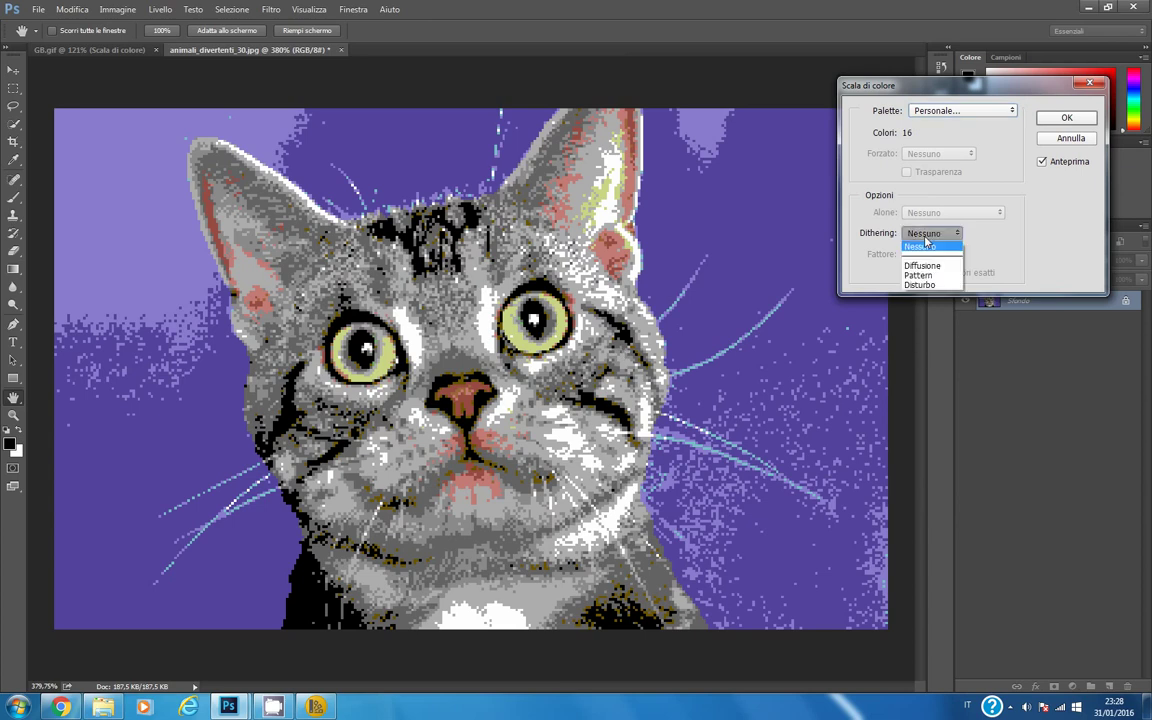
{"action": "left_click", "coordinate": [930, 266]}
{"action": "key", "text": "Down"}
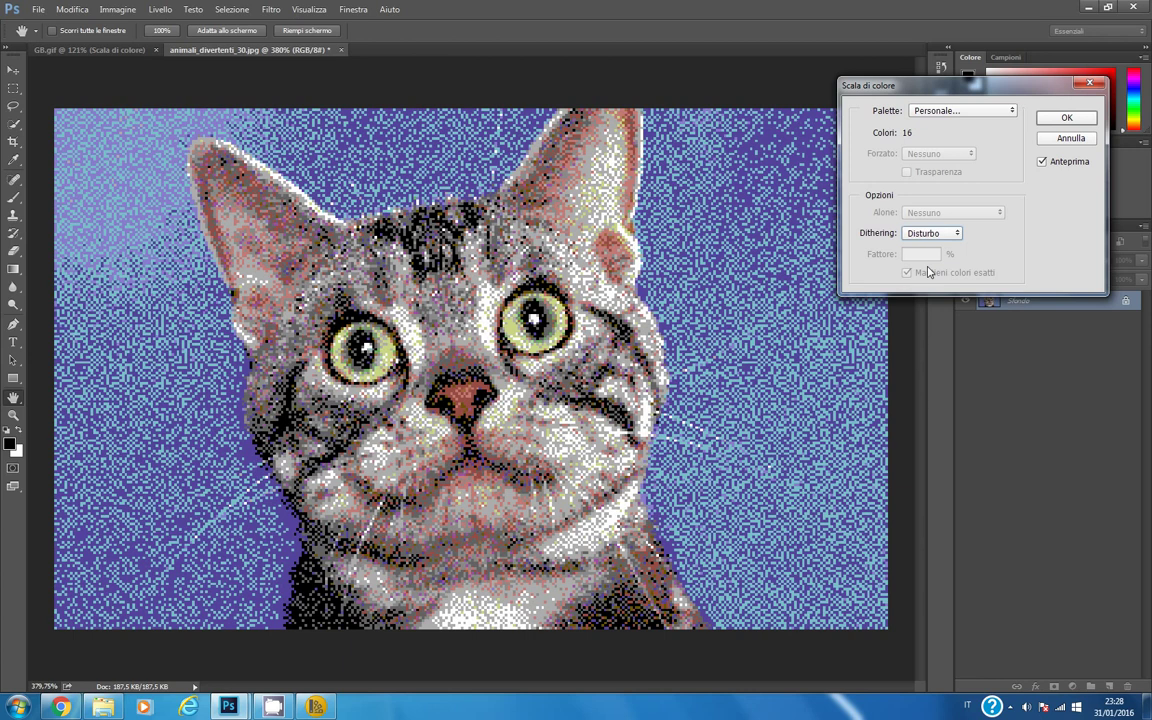
{"action": "key", "text": "Down"}
{"action": "right_click", "coordinate": [514, 317]}
{"action": "left_click", "coordinate": [550, 330]}
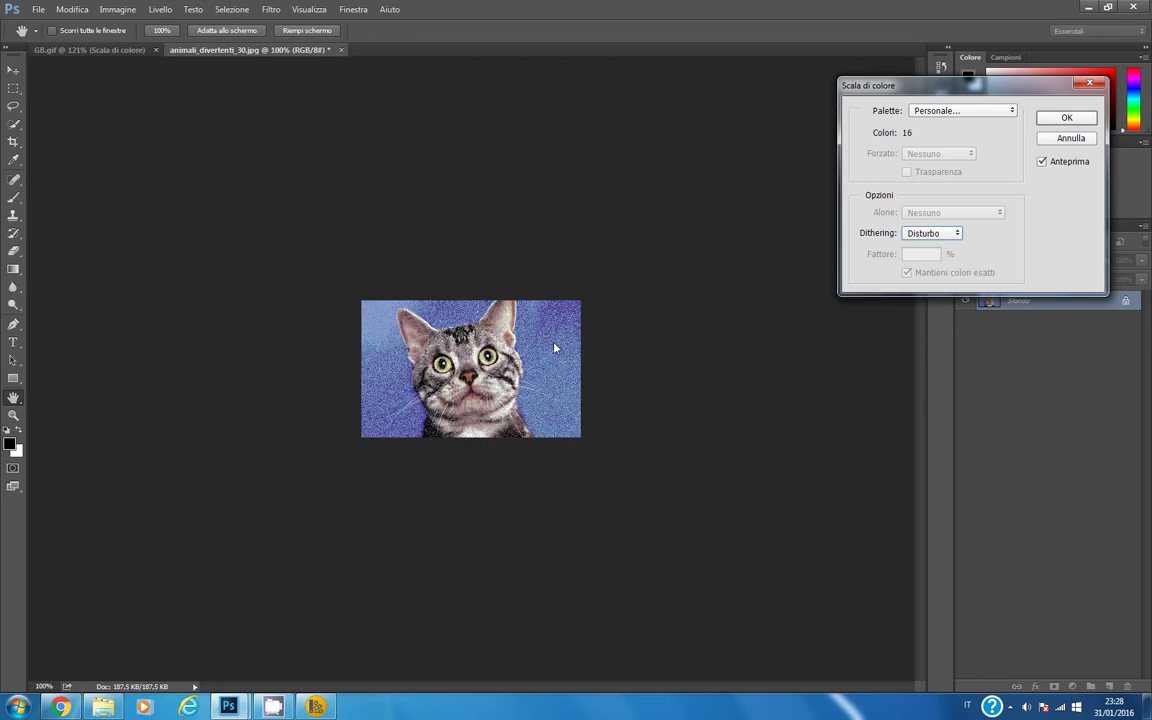
Compare the C64 preview without dithering and with Pattern dithering, ending on Nessuno.
{"action": "left_click", "coordinate": [940, 233]}
{"action": "left_click", "coordinate": [941, 249]}
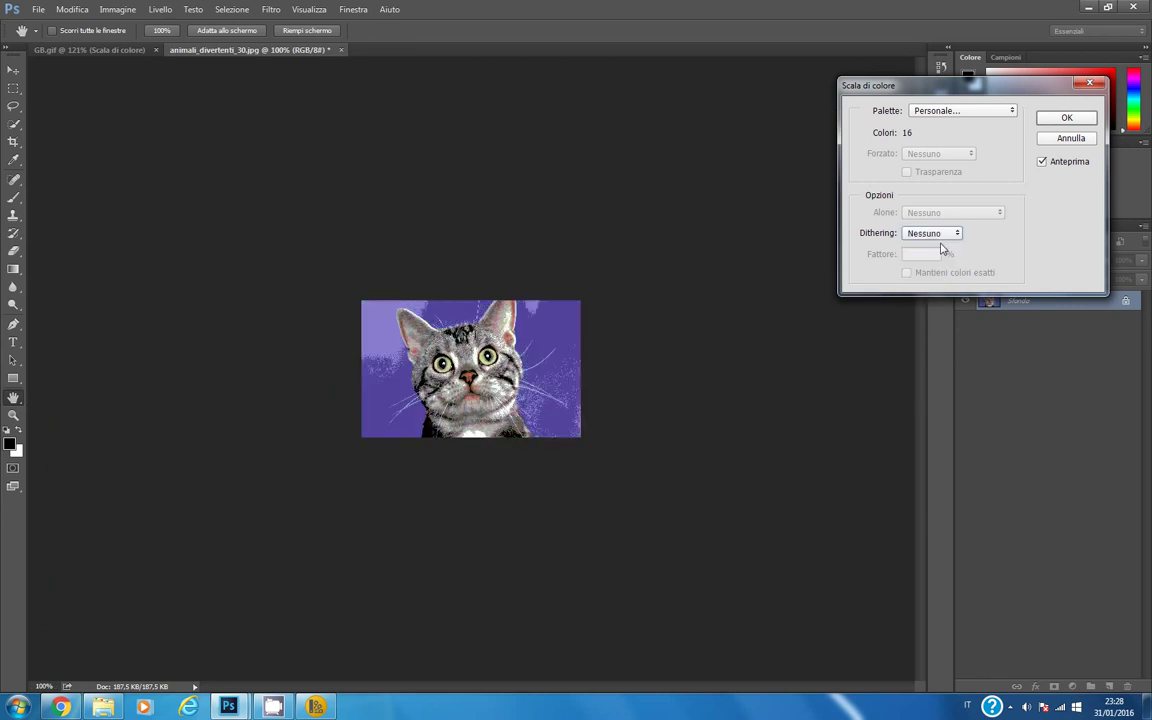
{"action": "left_click", "coordinate": [941, 236]}
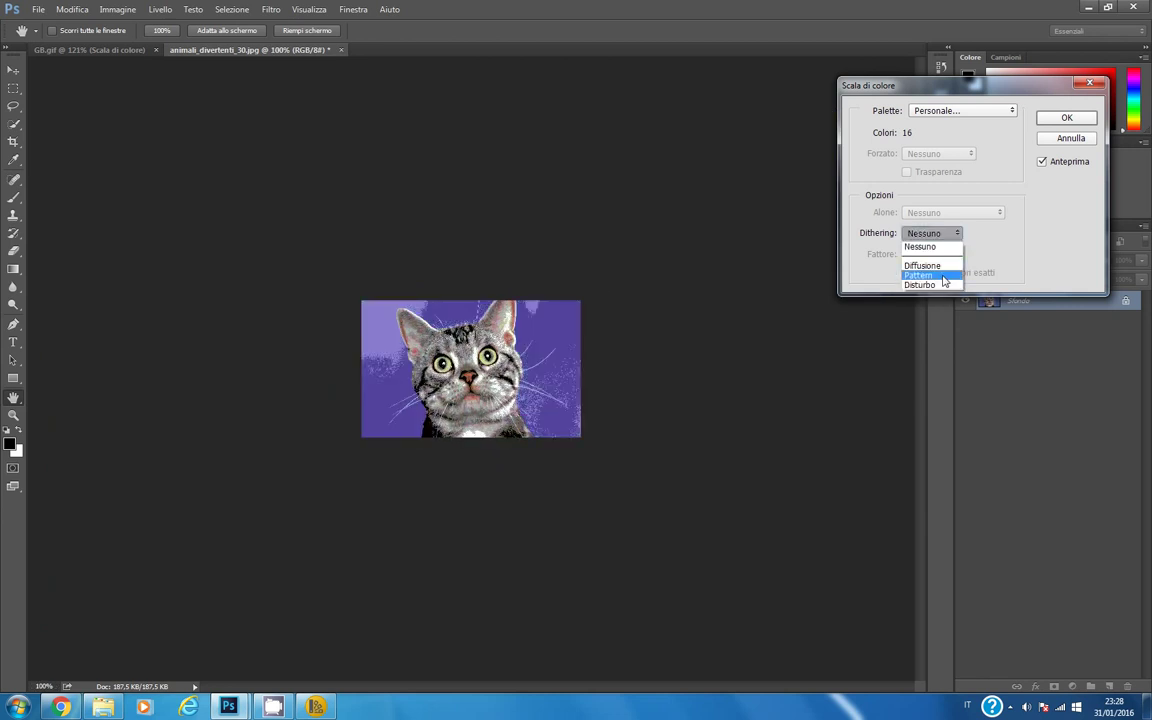
{"action": "left_click", "coordinate": [942, 272]}
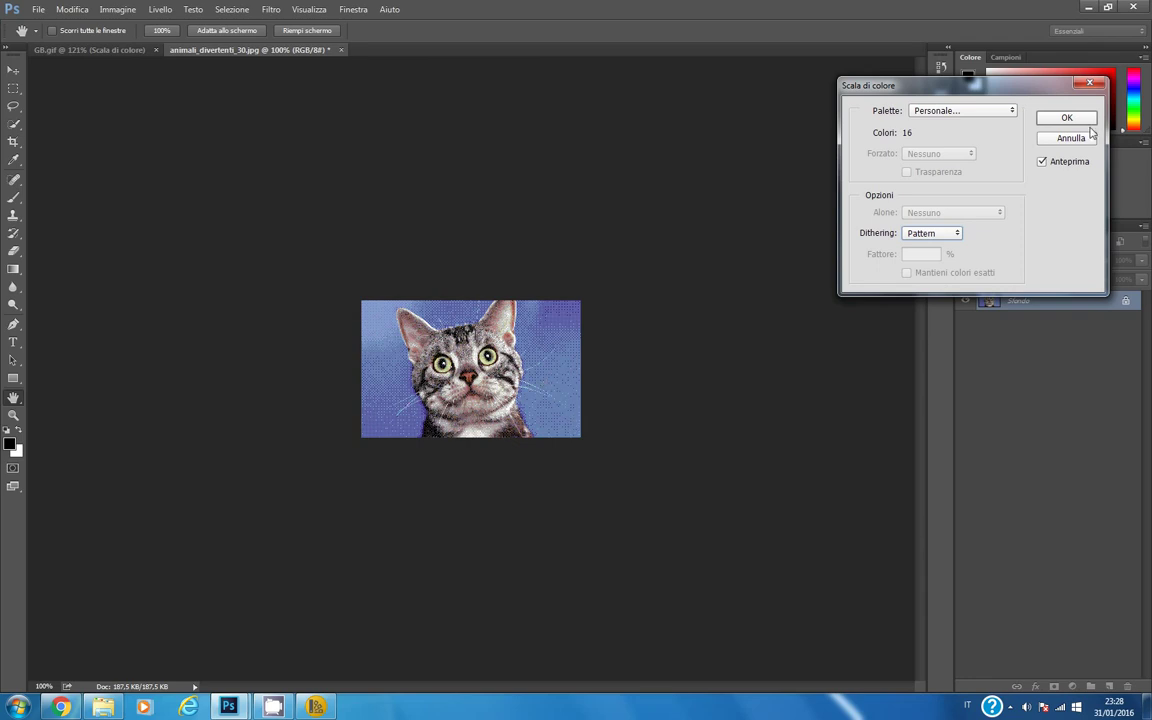
{"action": "left_click", "coordinate": [943, 235]}
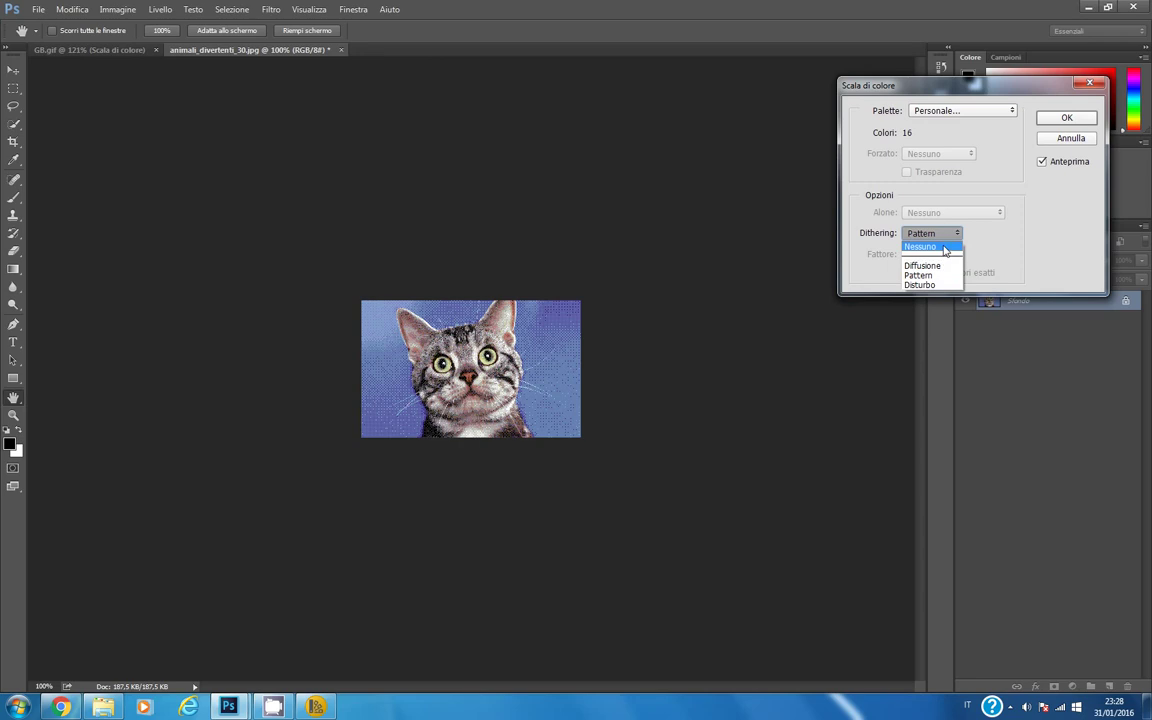
{"action": "left_click", "coordinate": [945, 248]}
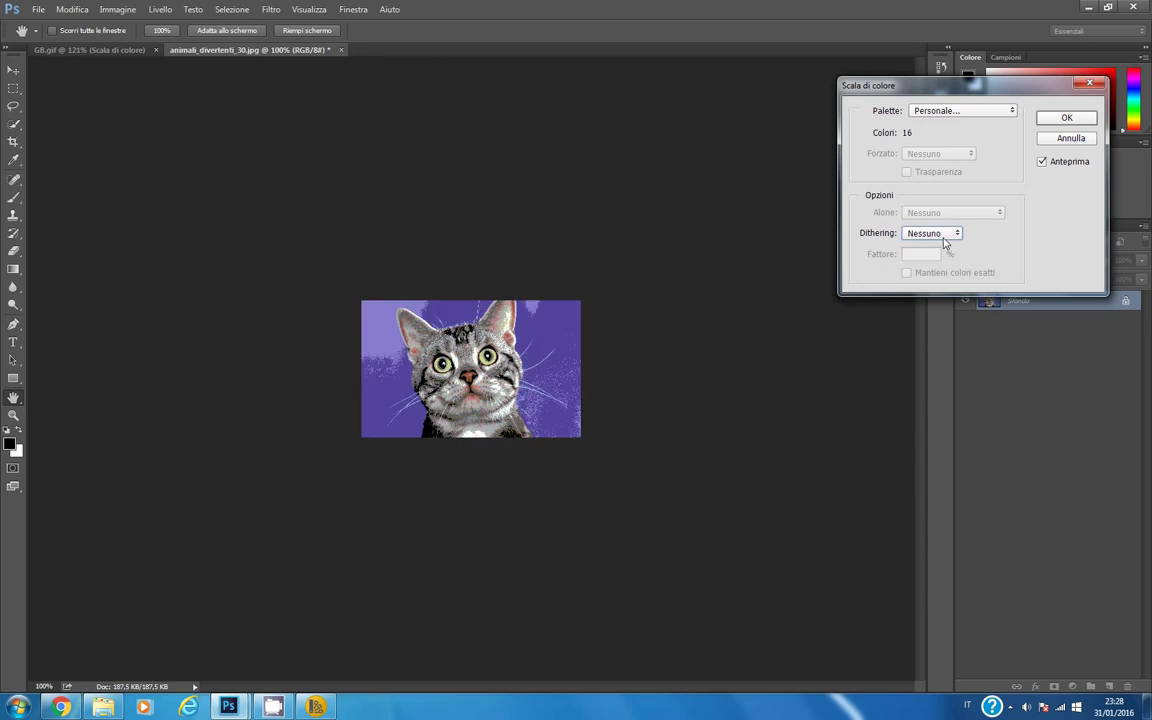
Set the dithering to Diffusione and apply the C64 palette conversion to the cat image.
{"action": "left_click", "coordinate": [945, 240]}
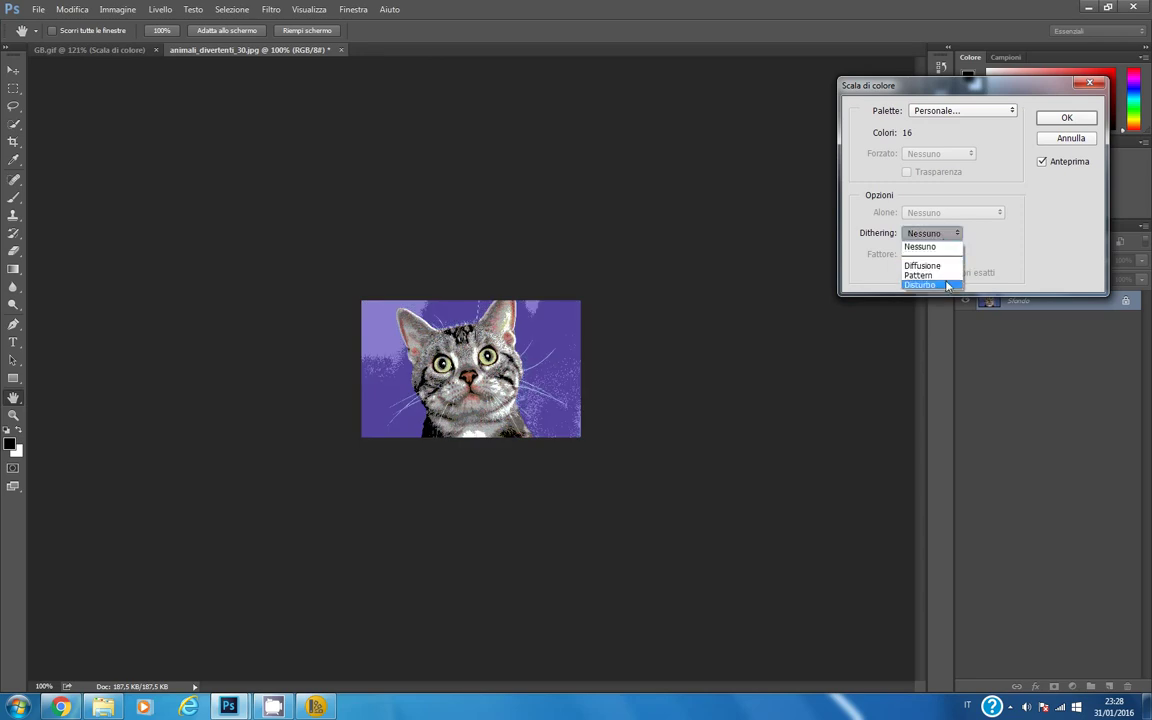
{"action": "left_click", "coordinate": [945, 265]}
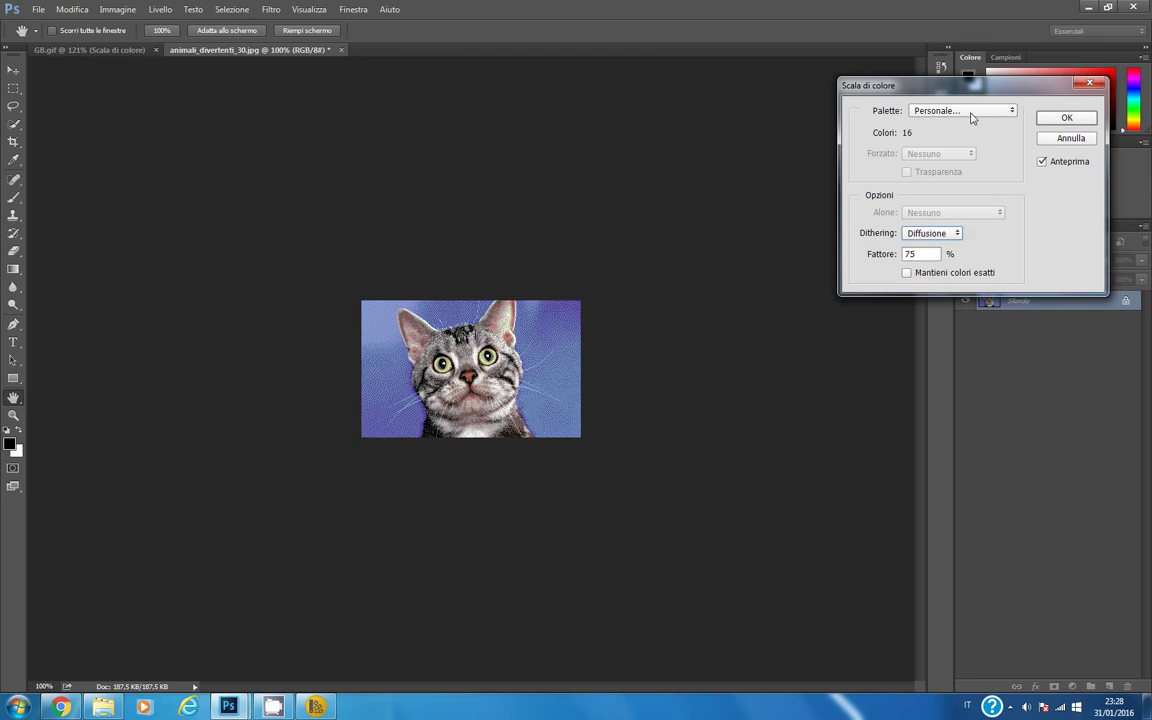
{"action": "key", "text": "Return"}
{"action": "key", "text": "c"}
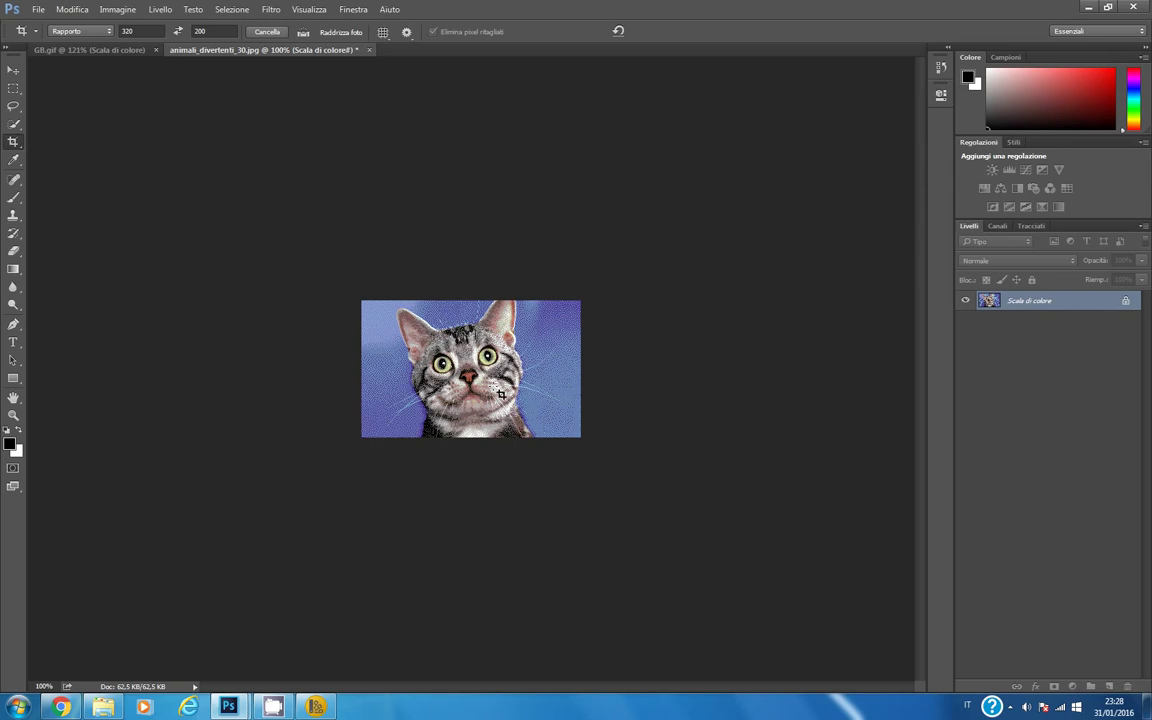
Inspect the dithered cat image up close and undo its C64 palette conversion.
{"action": "scroll", "coordinate": [495, 393], "scroll_direction": "up", "scroll_amount": 5}
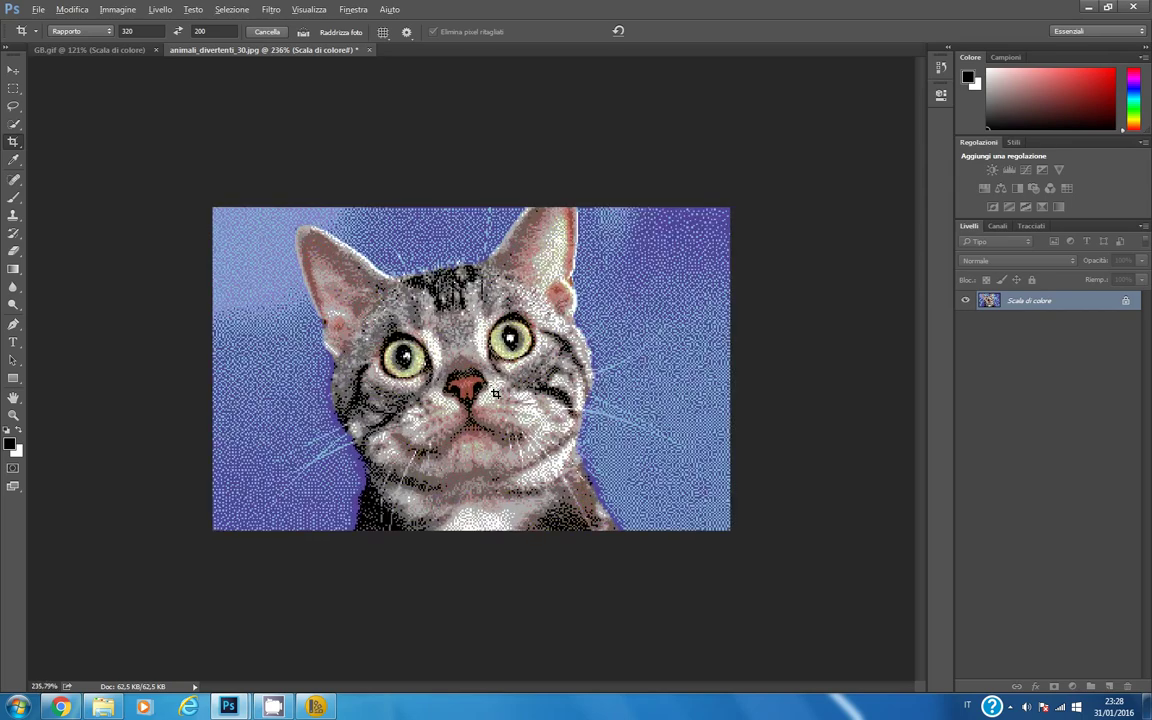
{"action": "scroll", "coordinate": [495, 393], "scroll_direction": "up", "scroll_amount": 2}
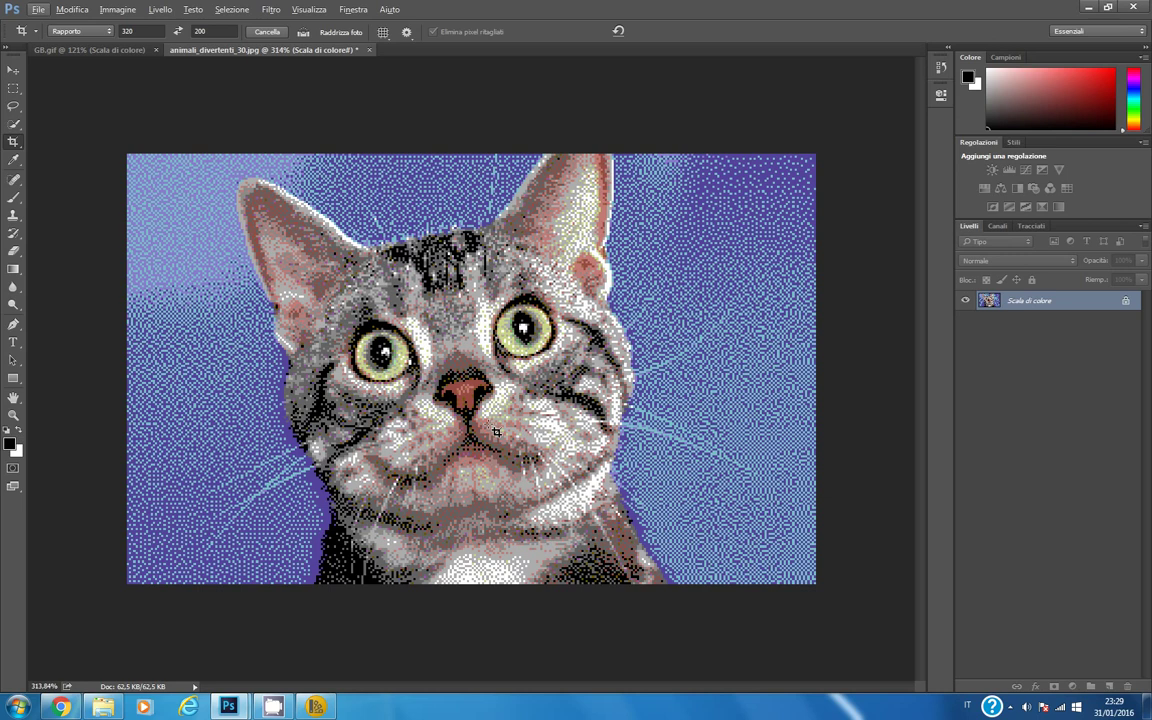
{"action": "scroll", "coordinate": [496, 432], "scroll_direction": "down", "scroll_amount": 5}
{"action": "key", "text": "ctrl+z"}
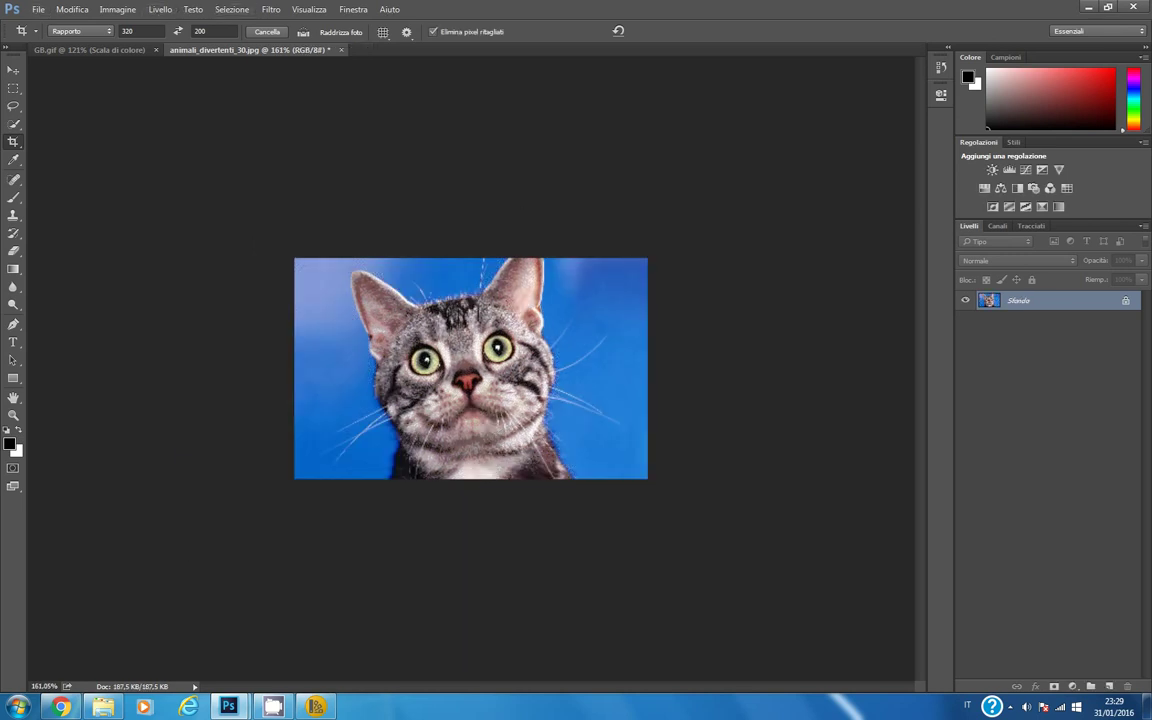
Switch to Cyotek Palette Editor and create a new palette from the EHB_palette image in the GAMEBOYME folder.
{"action": "left_click", "coordinate": [273, 707]}
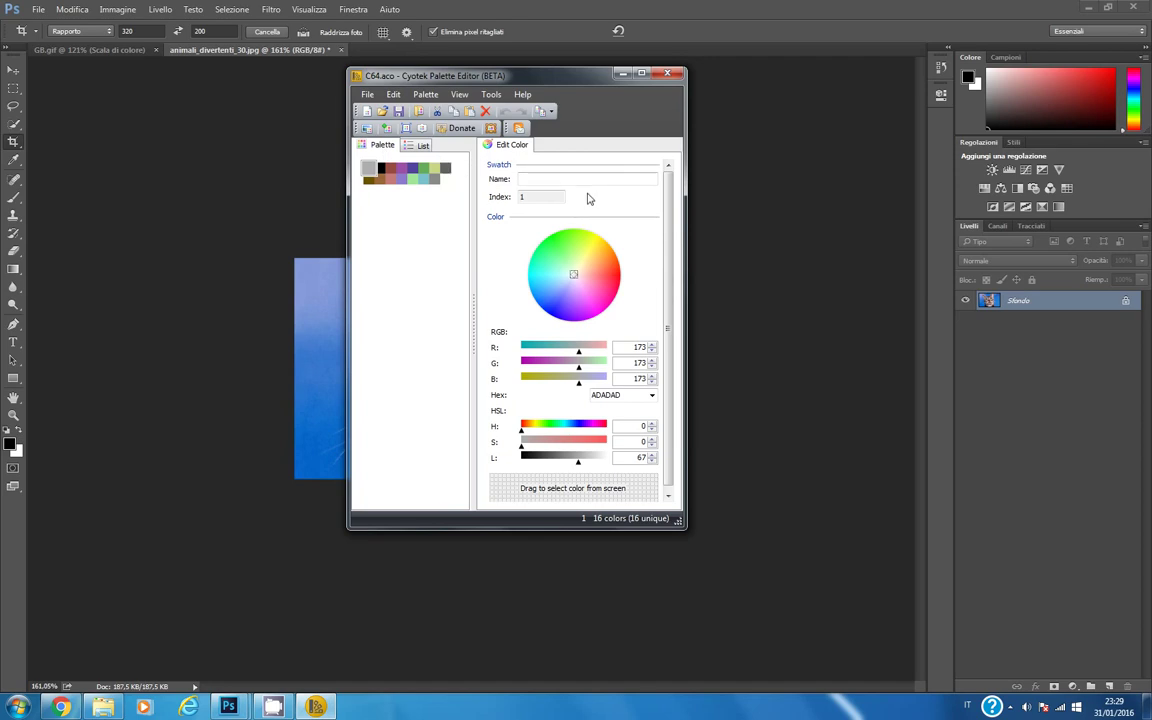
{"action": "left_click", "coordinate": [367, 94]}
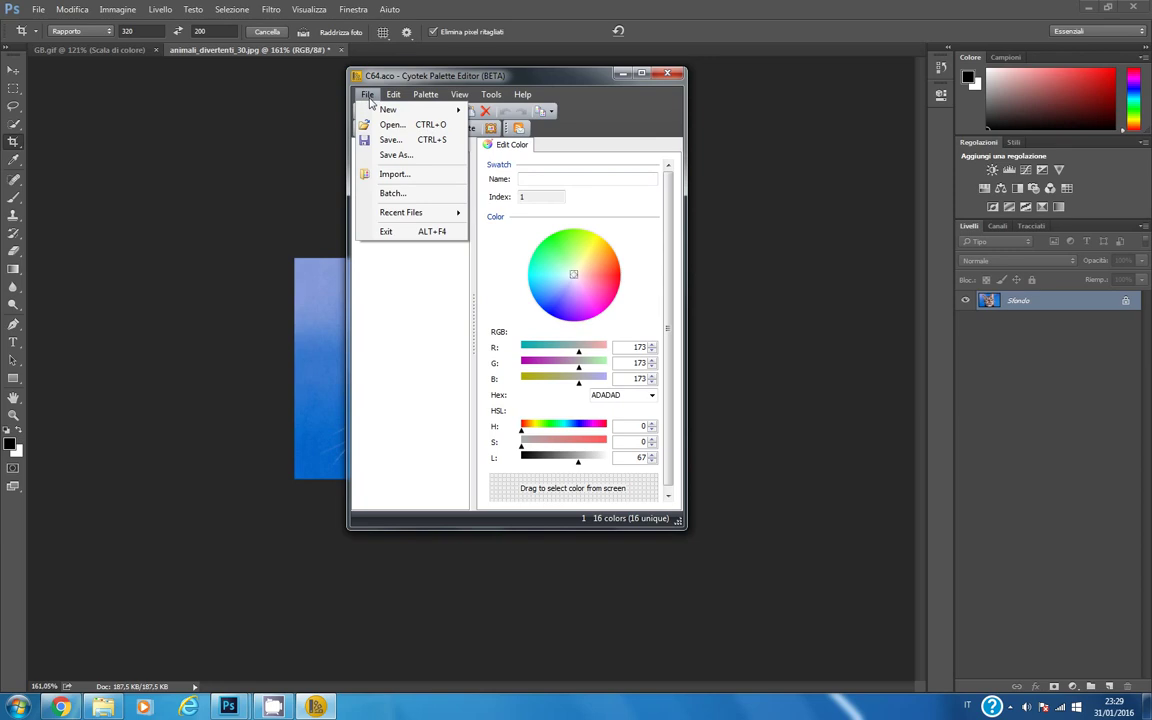
{"action": "mouse_move", "coordinate": [420, 110]}
{"action": "left_click", "coordinate": [490, 141]}
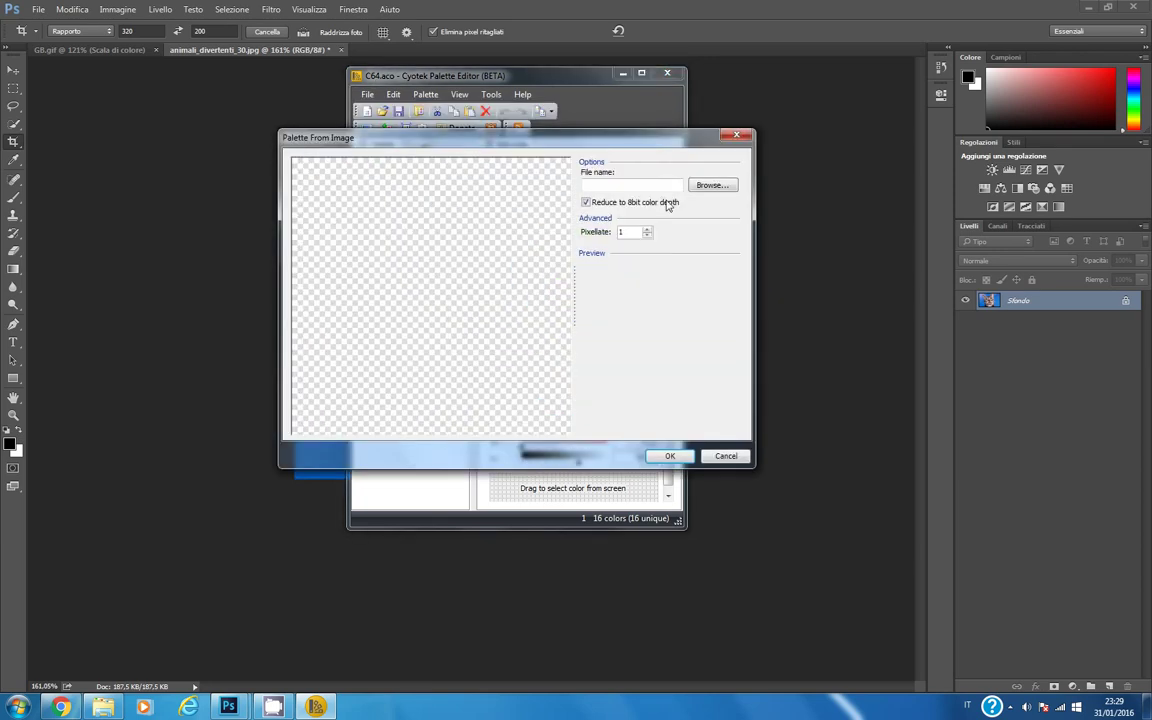
{"action": "left_click", "coordinate": [708, 186]}
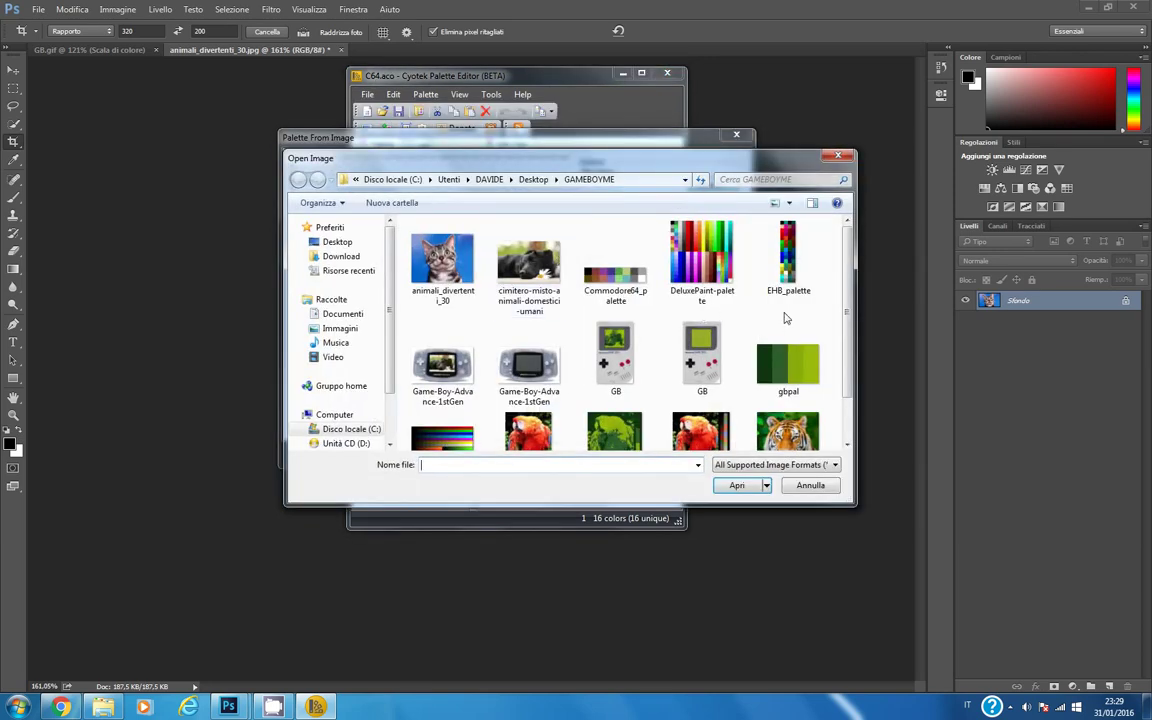
{"action": "left_click", "coordinate": [800, 262]}
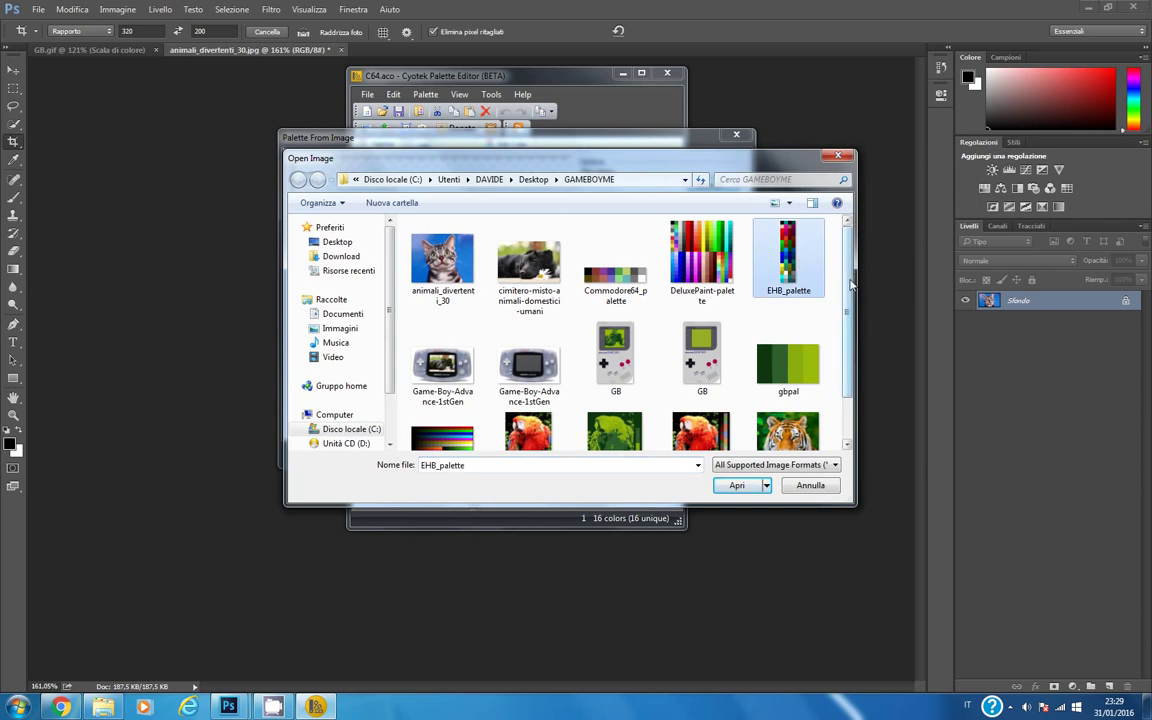
{"action": "scroll", "coordinate": [851, 285], "scroll_direction": "down", "scroll_amount": 3}
{"action": "left_click", "coordinate": [752, 486]}
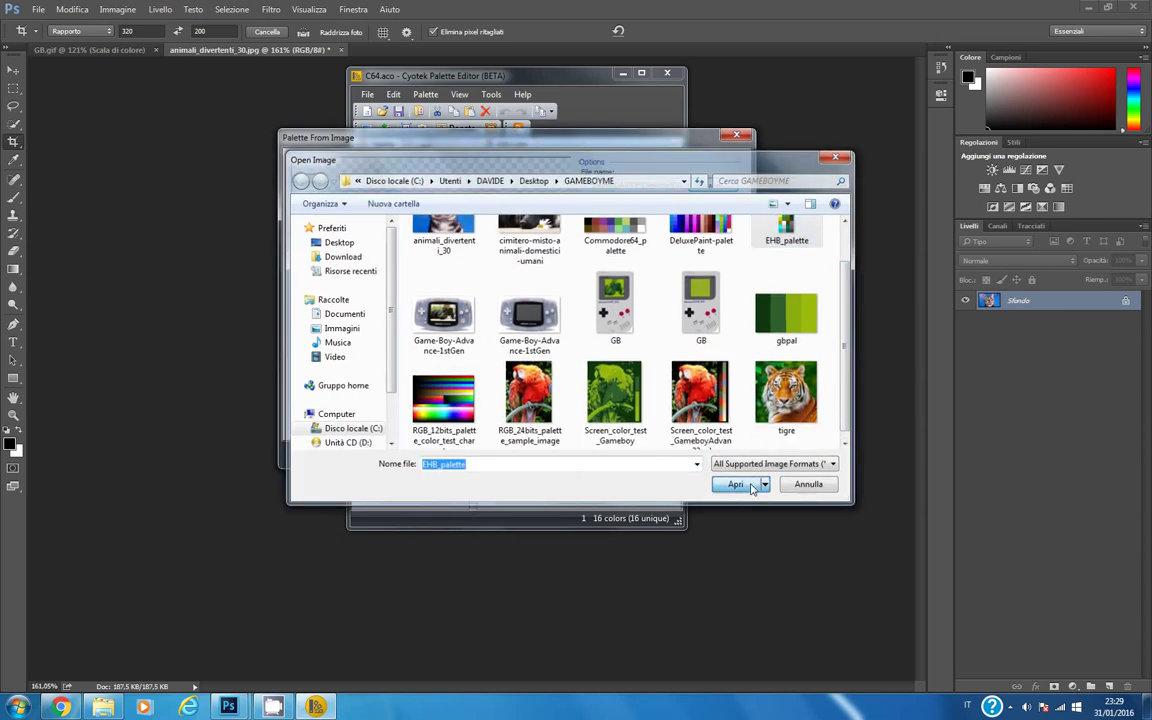
{"action": "left_click", "coordinate": [678, 457]}
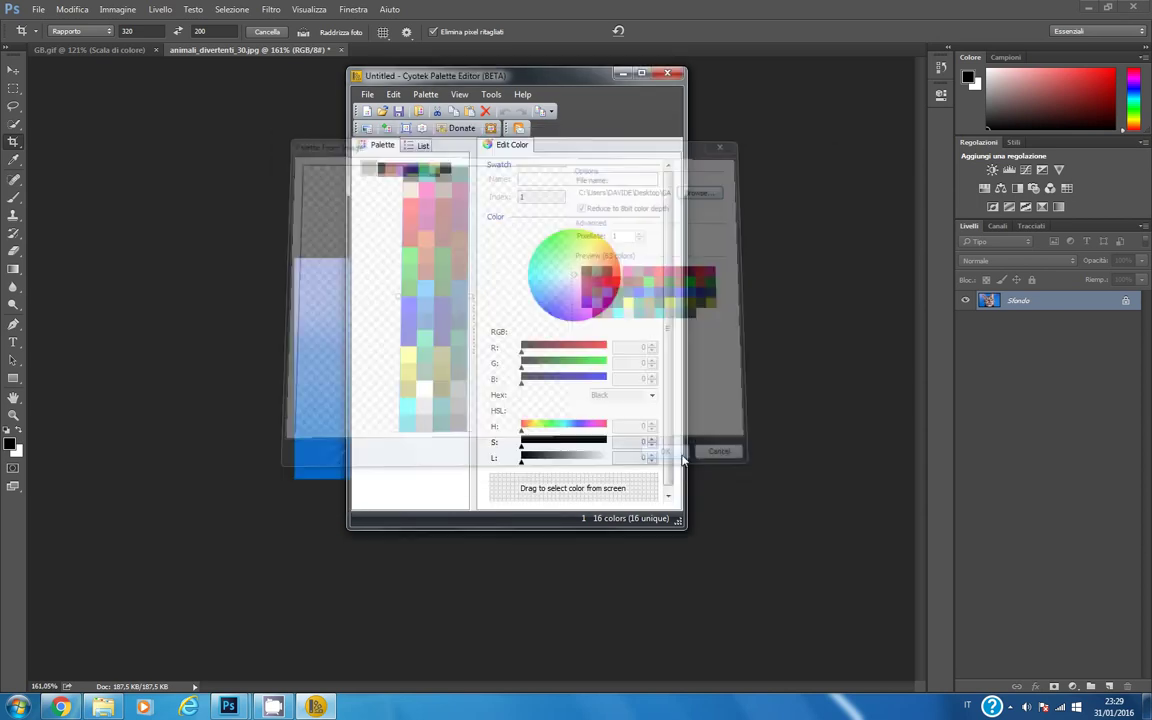
Save the new palette as Amiga64c in Adobe Photoshop Color Swatch (.aco) format in the GAMEBOYME folder.
{"action": "left_click", "coordinate": [367, 94]}
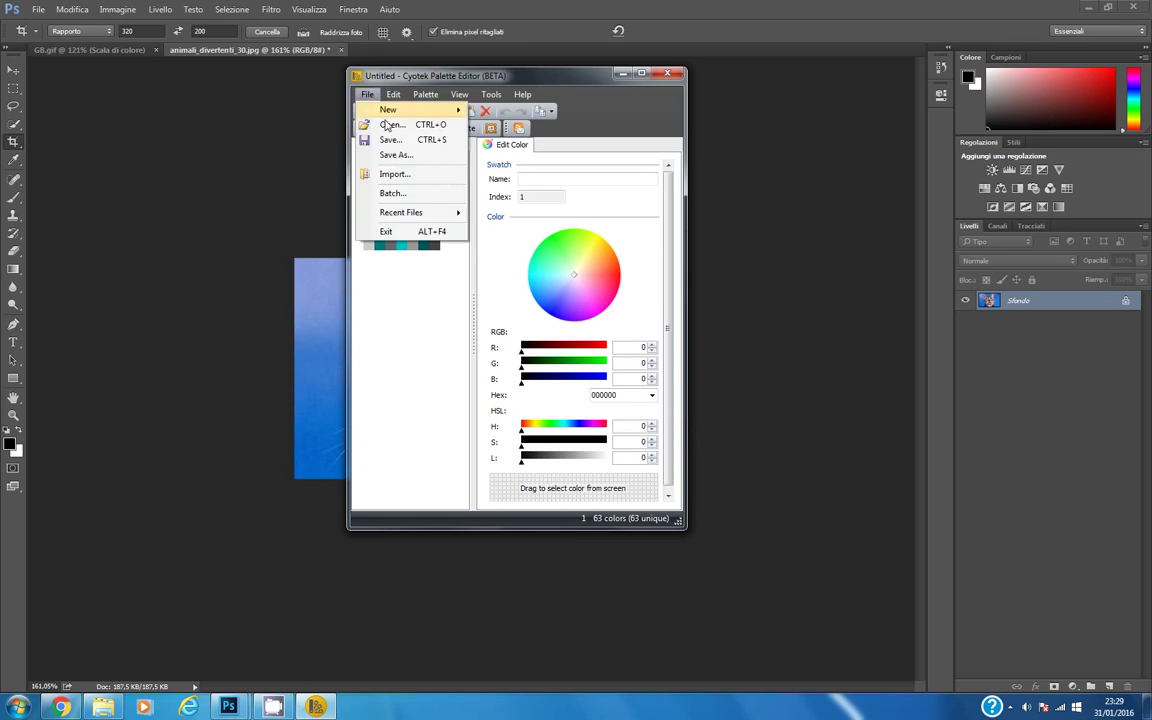
{"action": "left_click", "coordinate": [397, 155]}
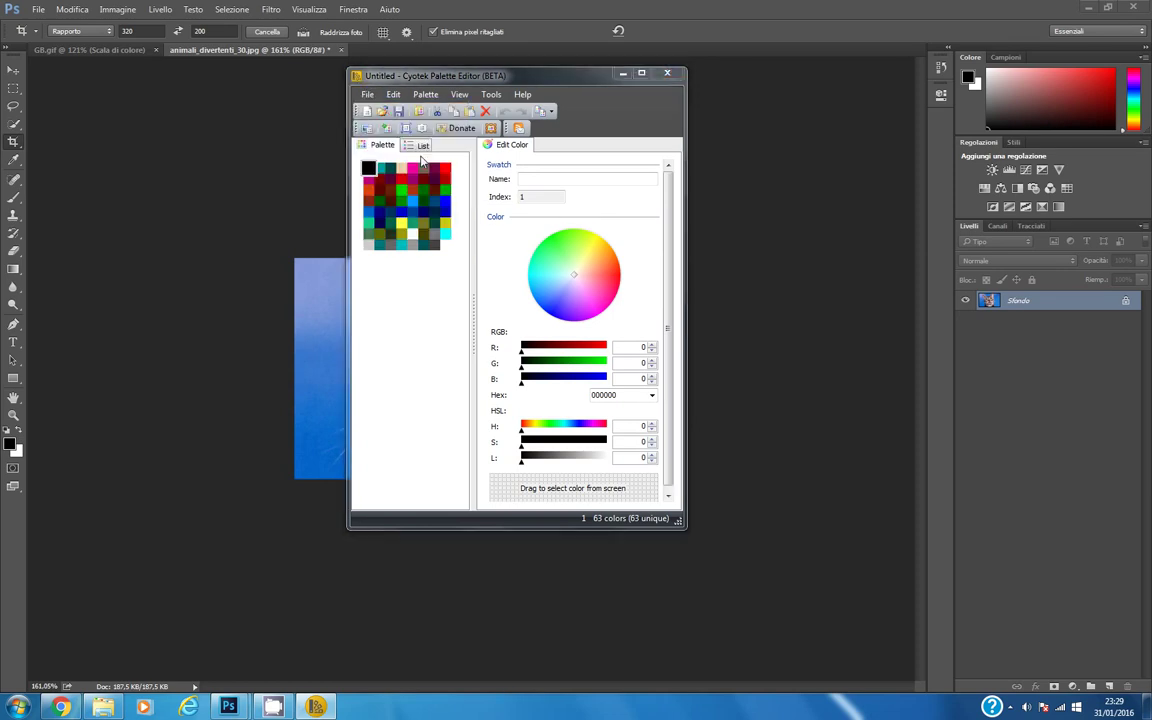
{"action": "type", "text": "miga64c"}
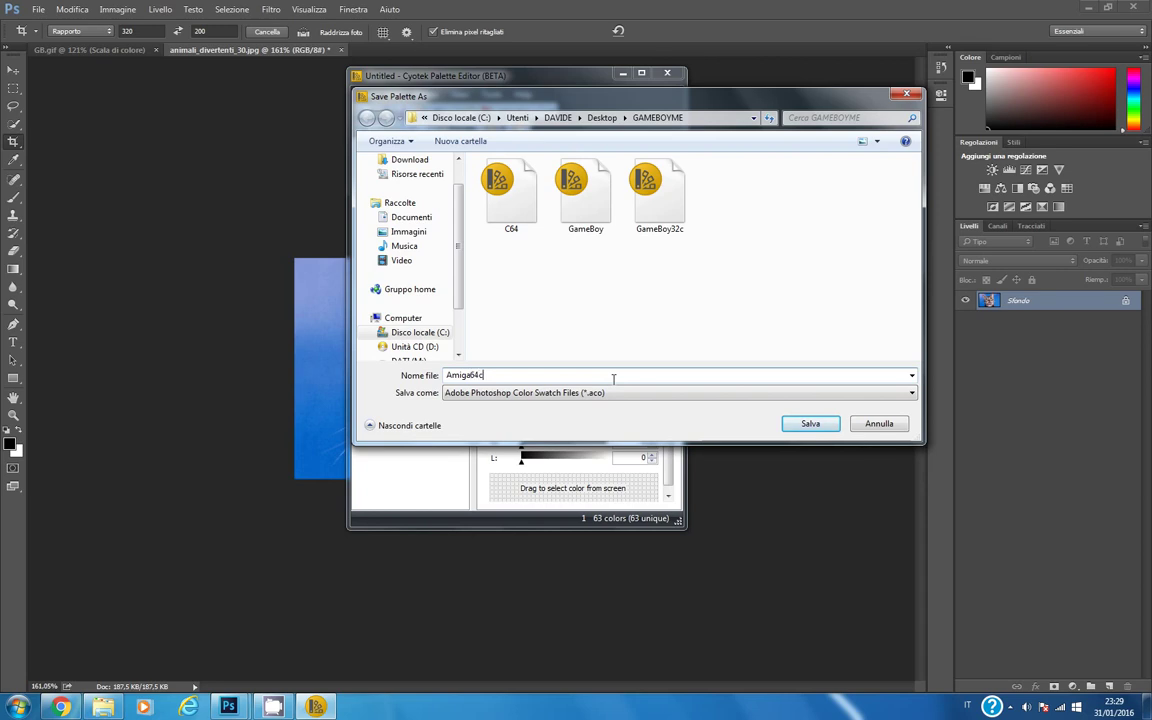
{"action": "key", "text": "Return"}
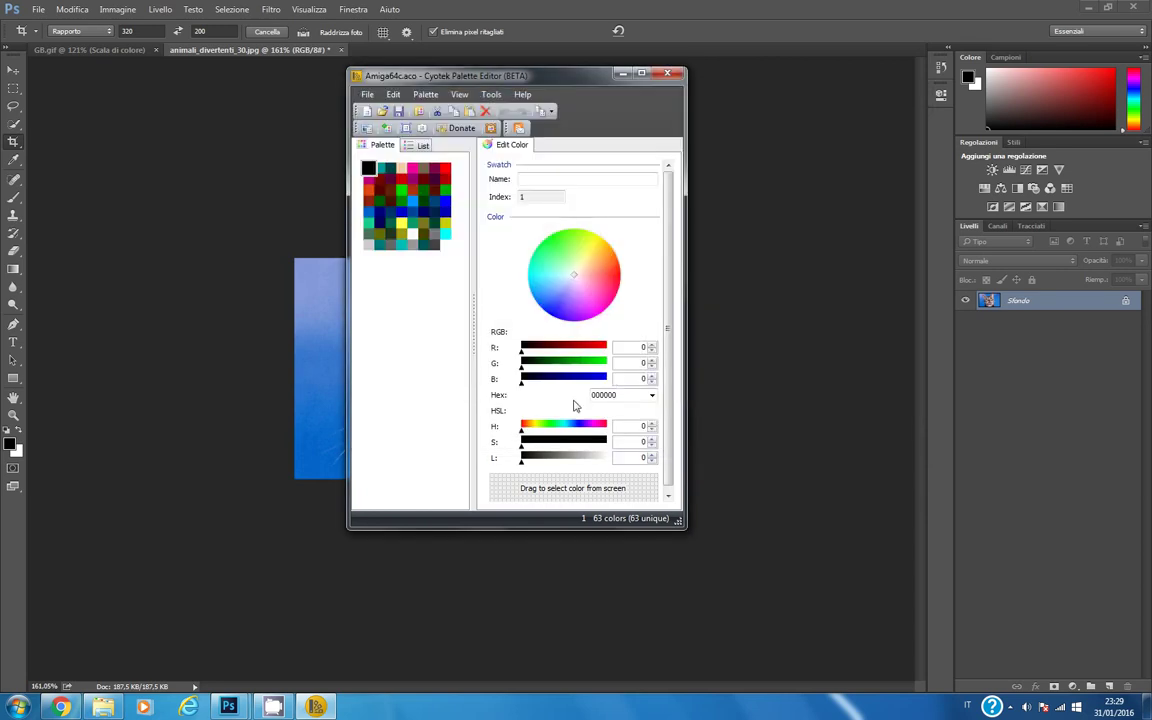
Switch to Photoshop and start converting the cat image to Scala di colore, loading the Amiga64c .ACO swatches as its Personale palette.
{"action": "left_click", "coordinate": [117, 9]}
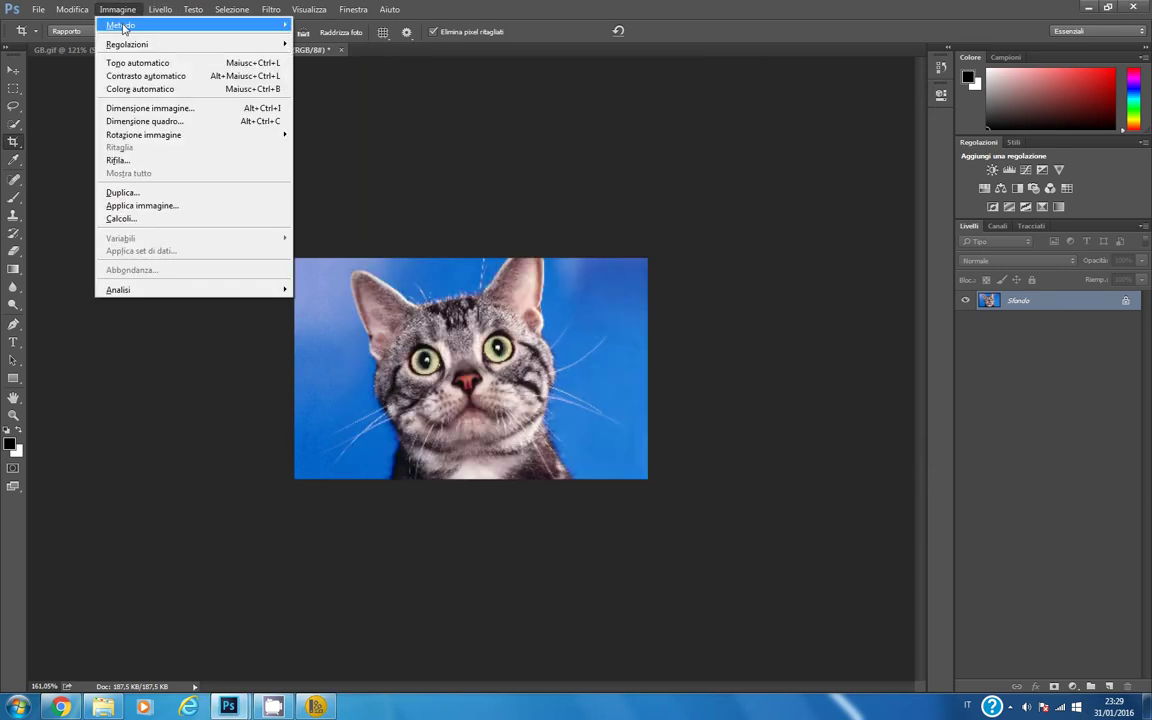
{"action": "mouse_move", "coordinate": [122, 25]}
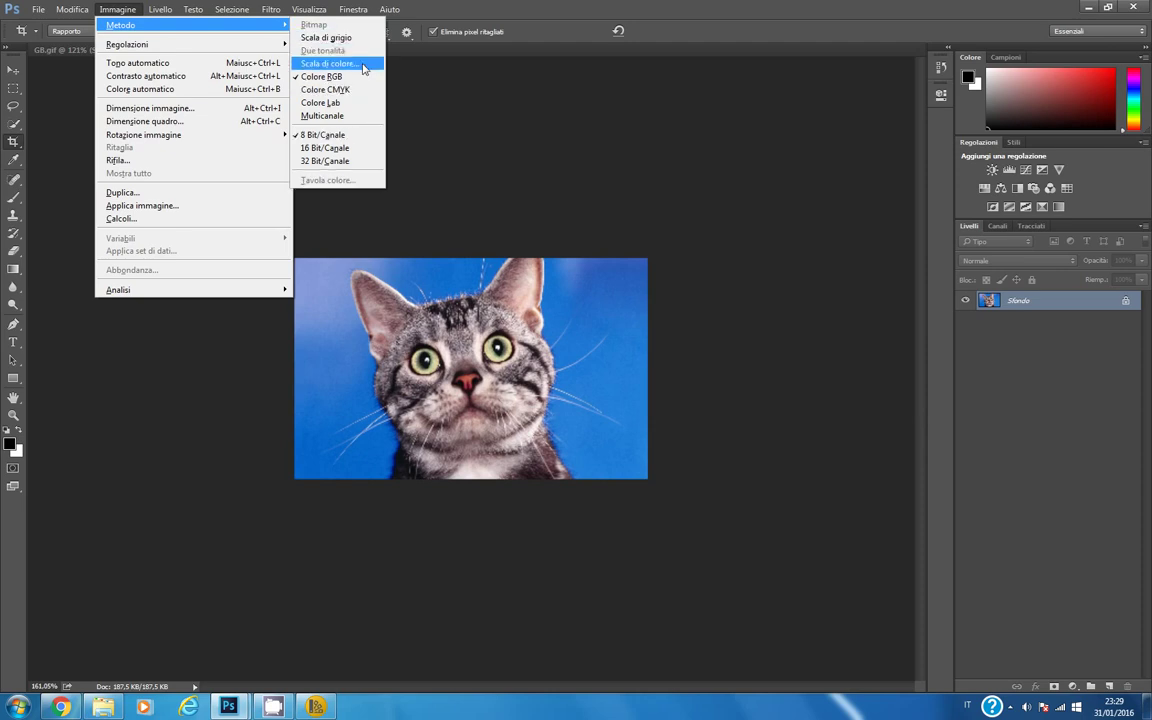
{"action": "left_click", "coordinate": [330, 63]}
{"action": "left_click", "coordinate": [1010, 111]}
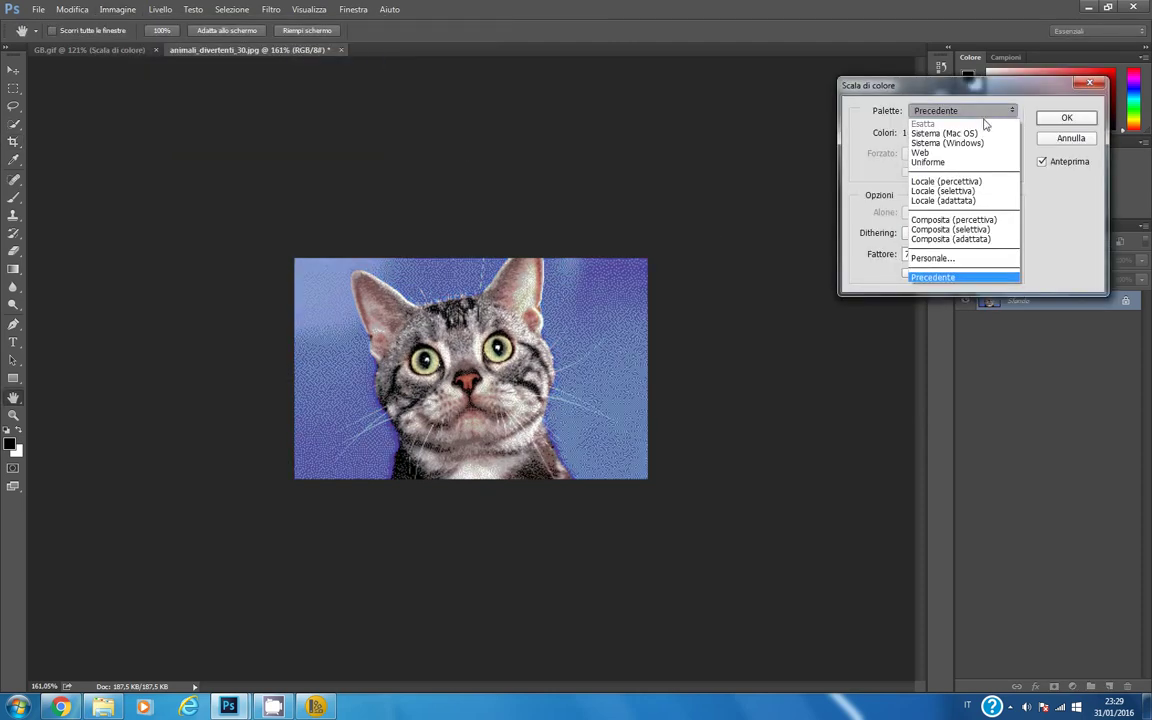
{"action": "left_click", "coordinate": [962, 259]}
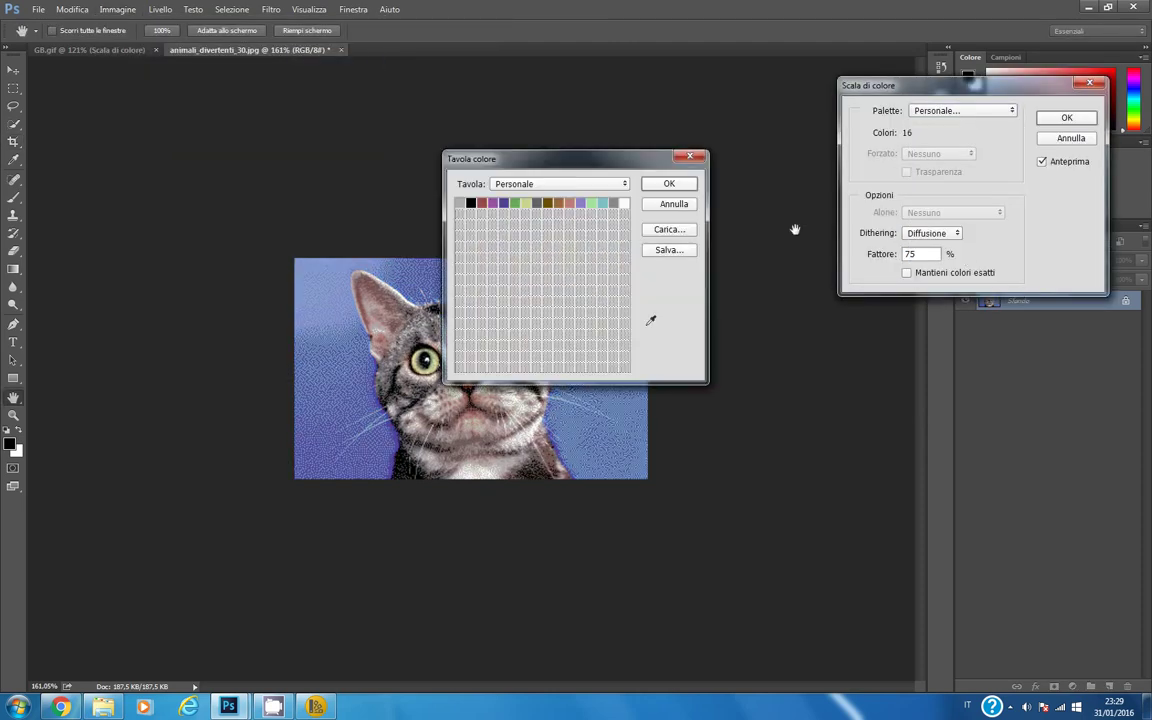
{"action": "left_click", "coordinate": [687, 231]}
{"action": "left_click", "coordinate": [962, 488]}
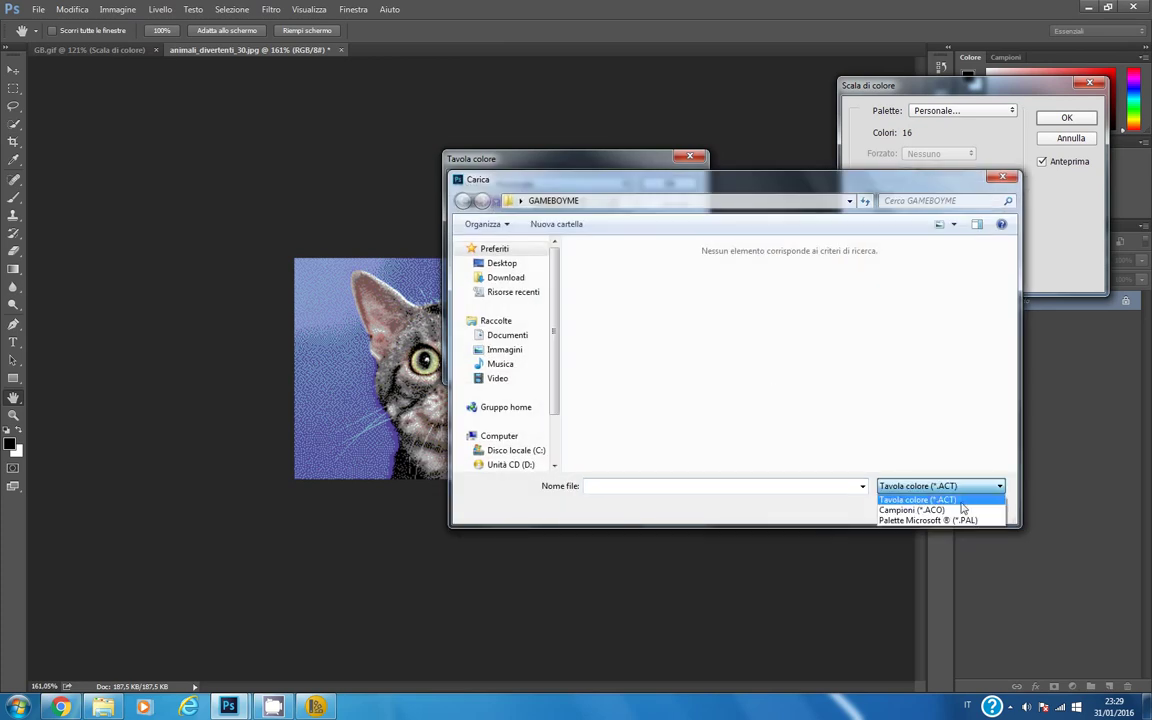
{"action": "left_click", "coordinate": [930, 509]}
{"action": "left_click", "coordinate": [608, 284]}
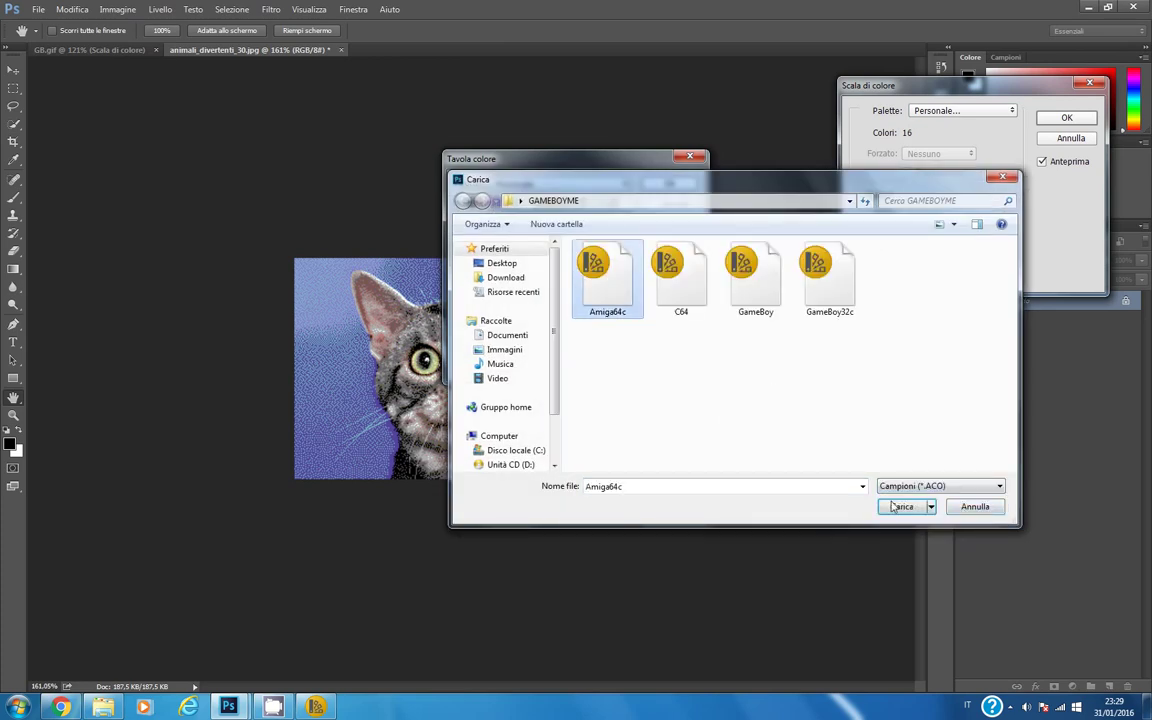
{"action": "left_click", "coordinate": [901, 506]}
{"action": "left_click", "coordinate": [669, 184]}
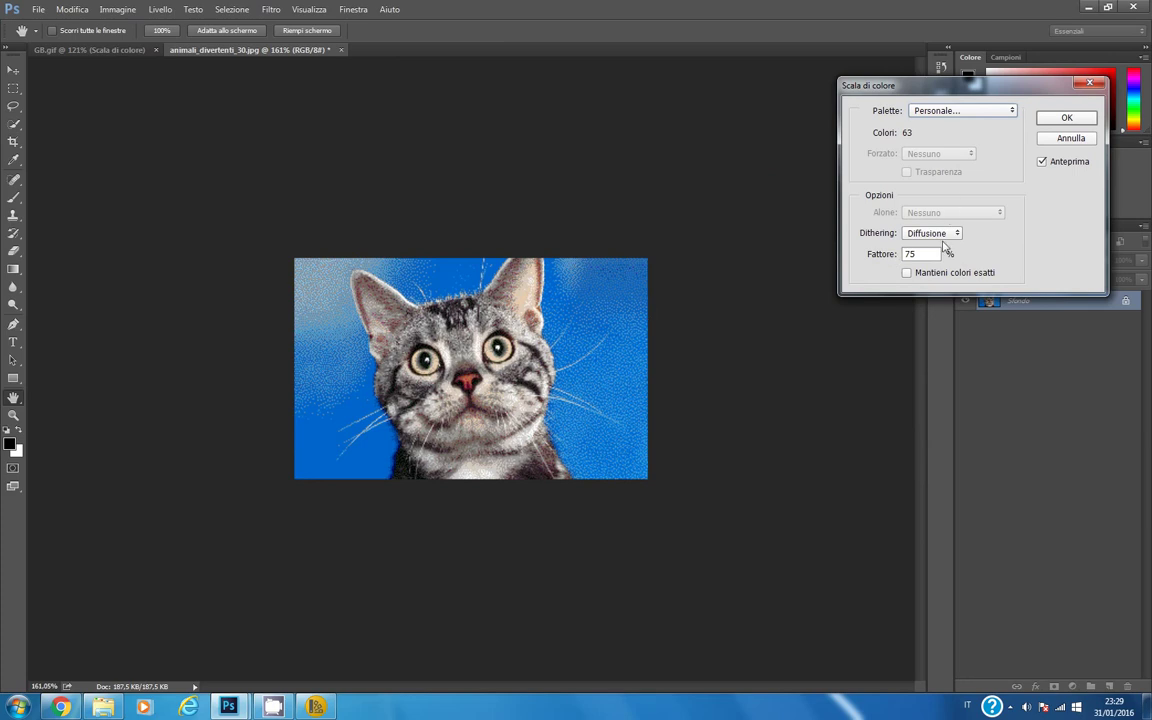
Set the dithering to Nessuno and examine the Amiga palette preview of the cat at 200%.
{"action": "left_click", "coordinate": [940, 234]}
{"action": "left_click", "coordinate": [925, 247]}
{"action": "key", "text": "alt"}
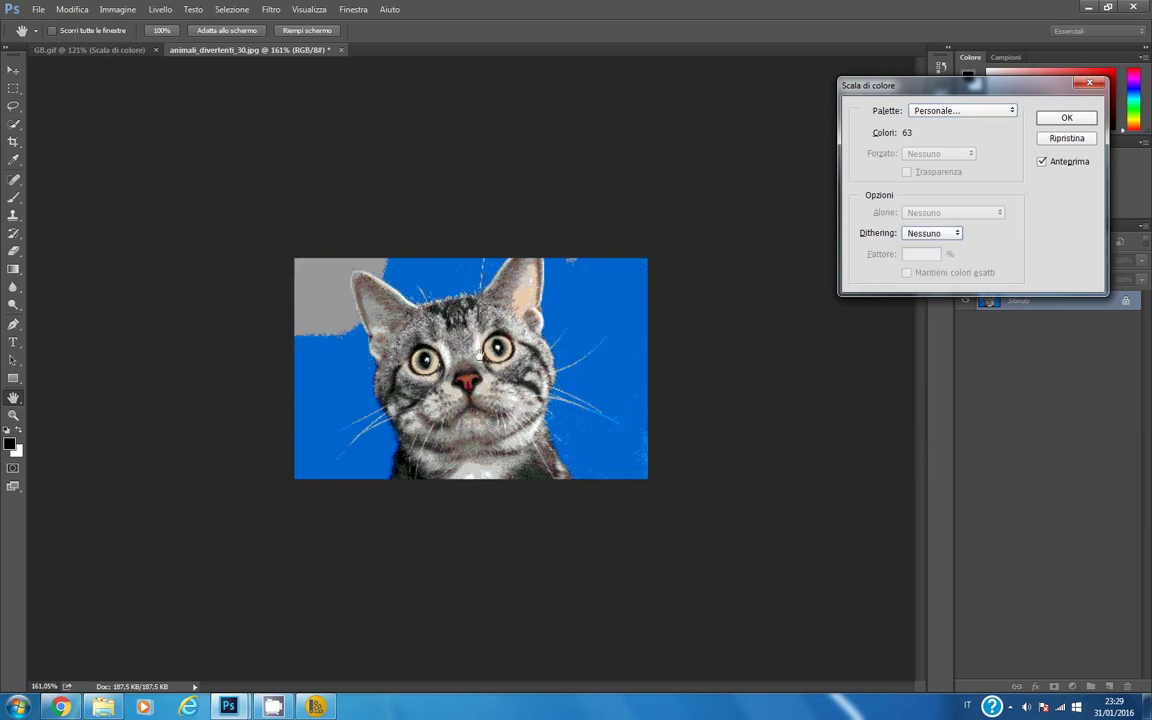
{"action": "right_click", "coordinate": [481, 358]}
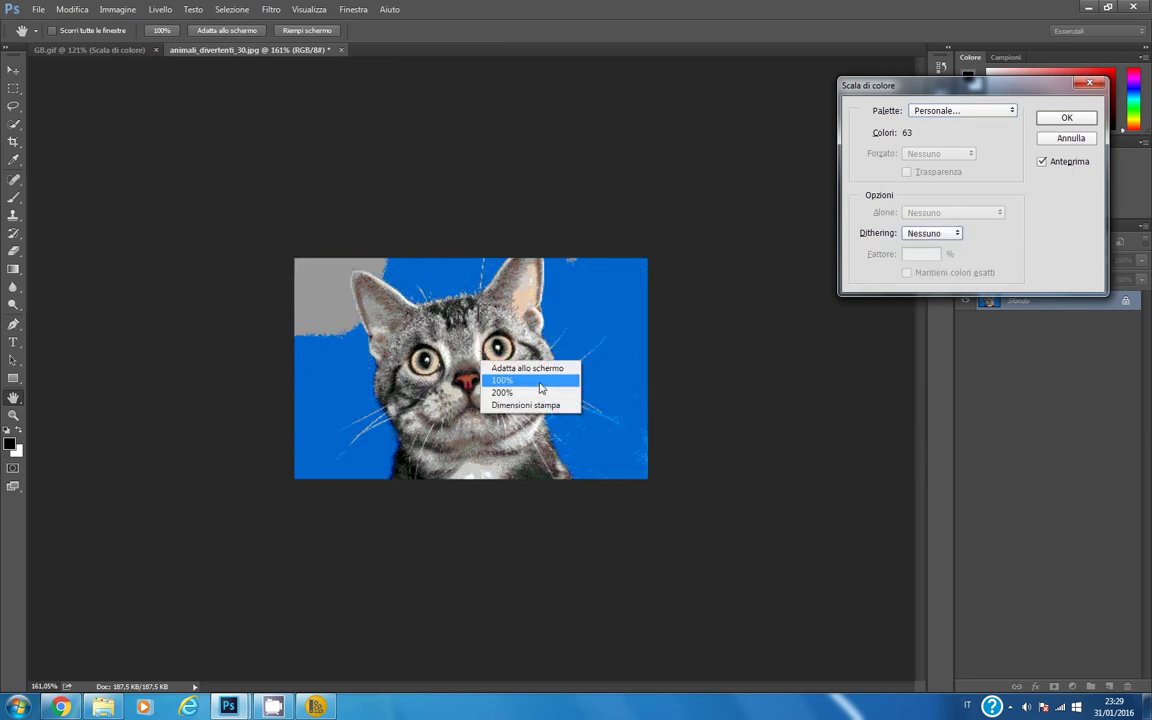
{"action": "left_click", "coordinate": [540, 392]}
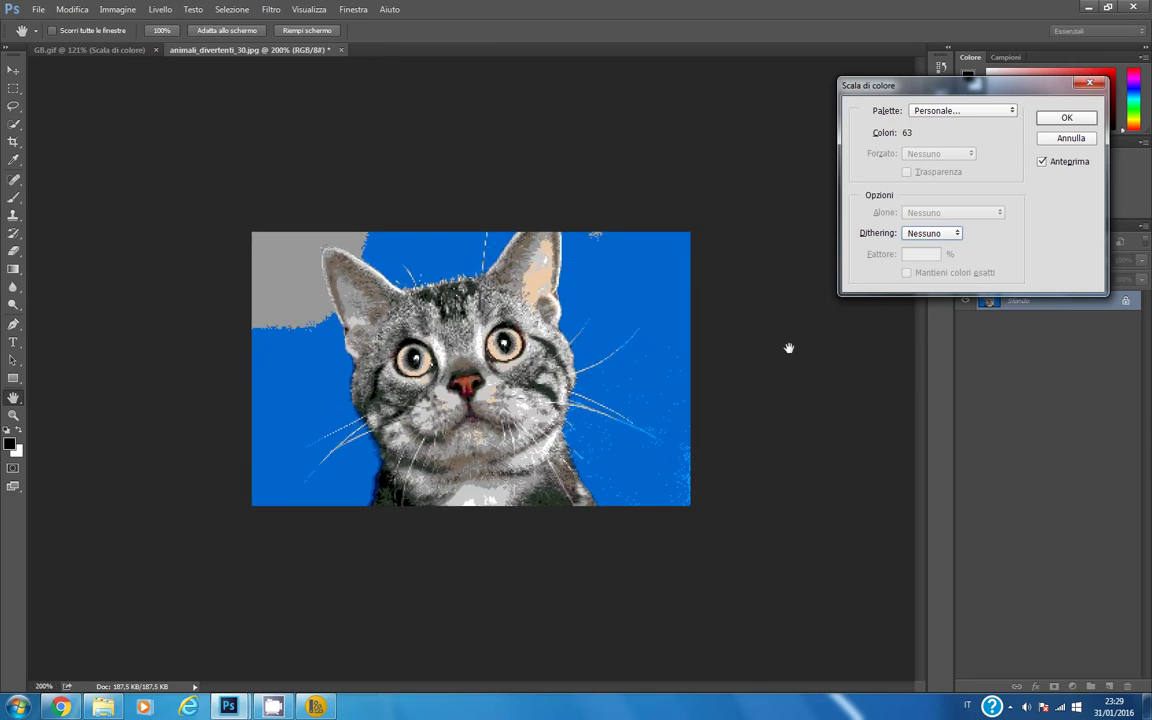
Compare Pattern with Diffusione dithering and apply the Amiga64c palette conversion using Pattern.
{"action": "left_click", "coordinate": [935, 234]}
{"action": "left_click", "coordinate": [940, 288]}
{"action": "key", "text": "Up"}
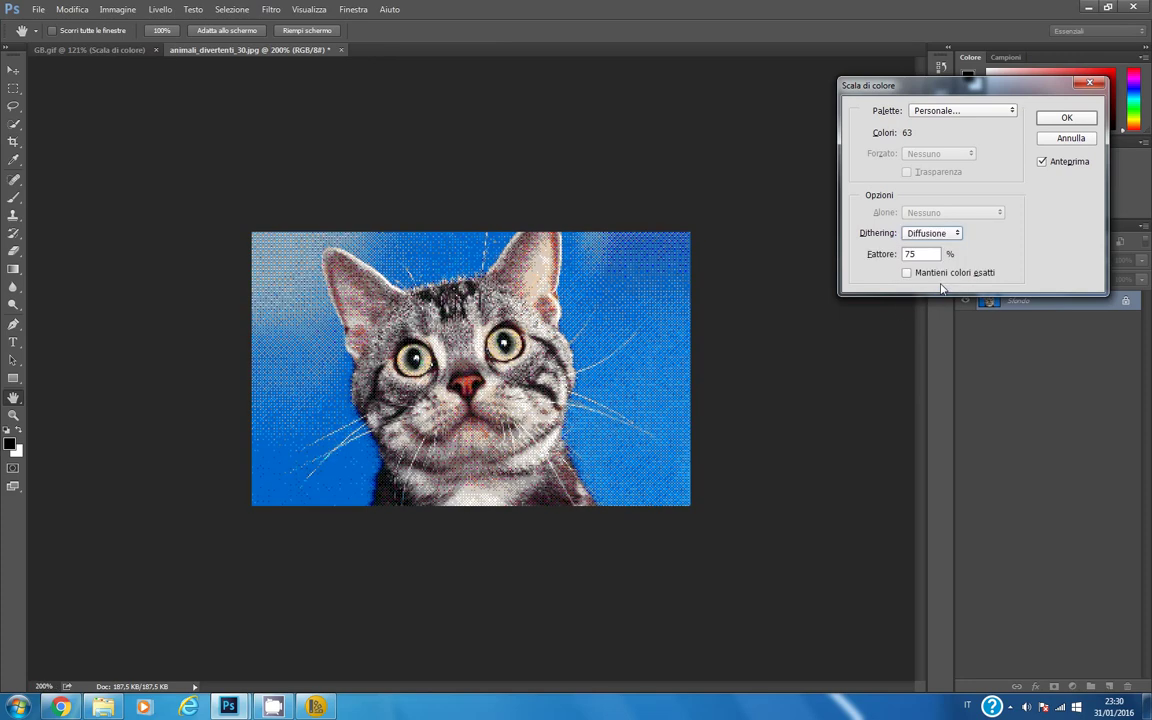
{"action": "key", "text": "Down"}
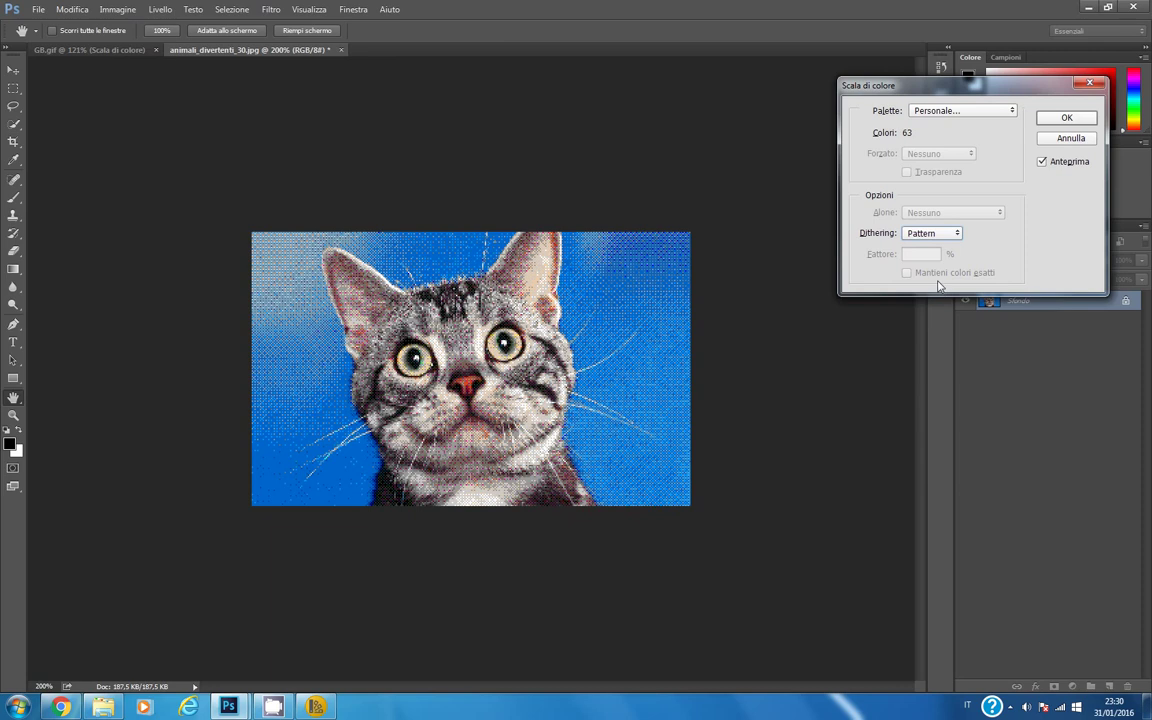
{"action": "left_click", "coordinate": [1068, 120]}
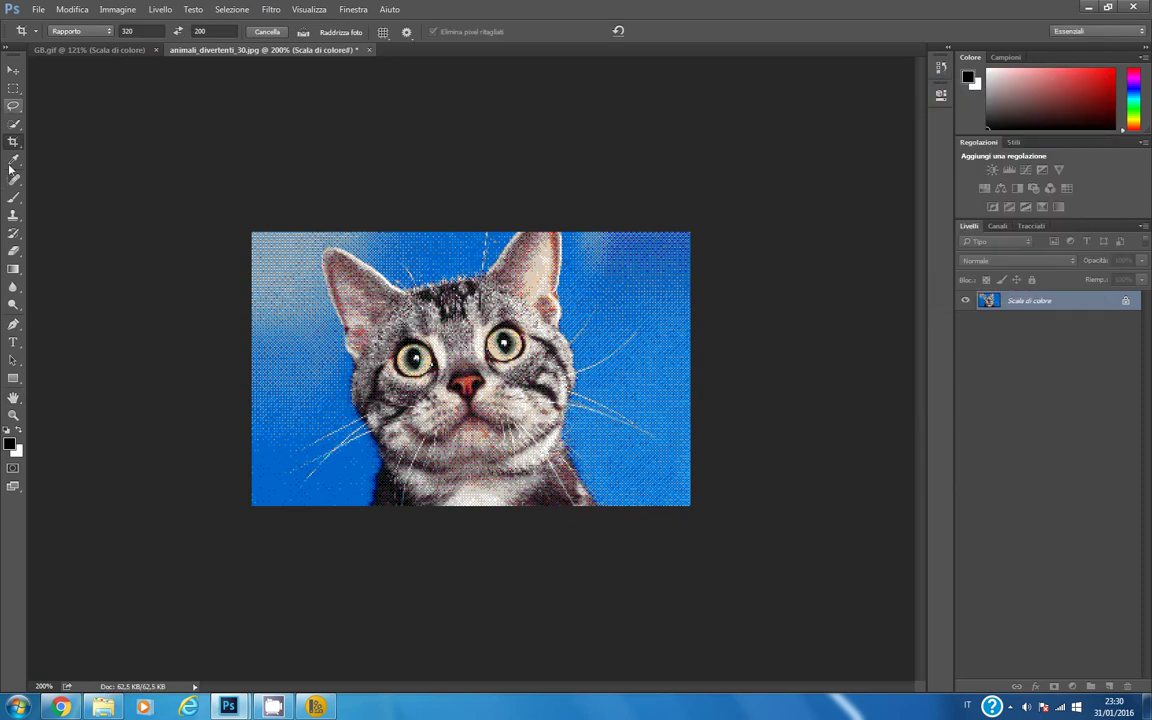
Inspect the Pattern dithering on the converted cat image at 300%.
{"action": "left_click", "coordinate": [13, 414]}
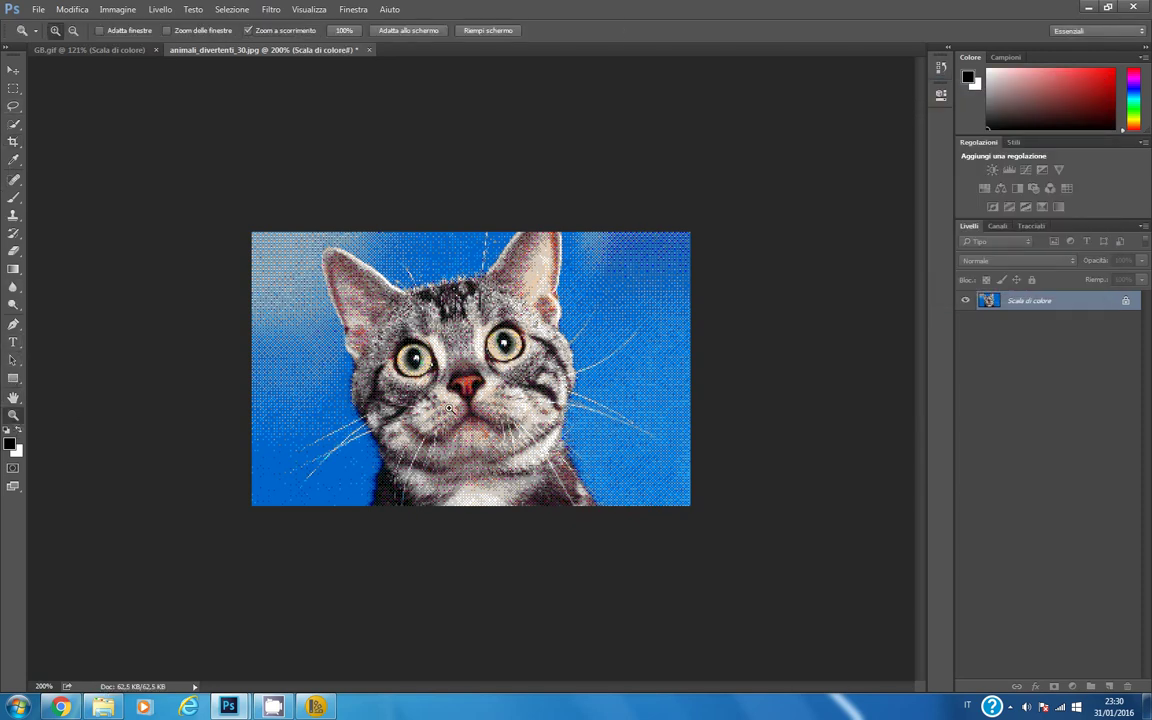
{"action": "left_click", "coordinate": [405, 368]}
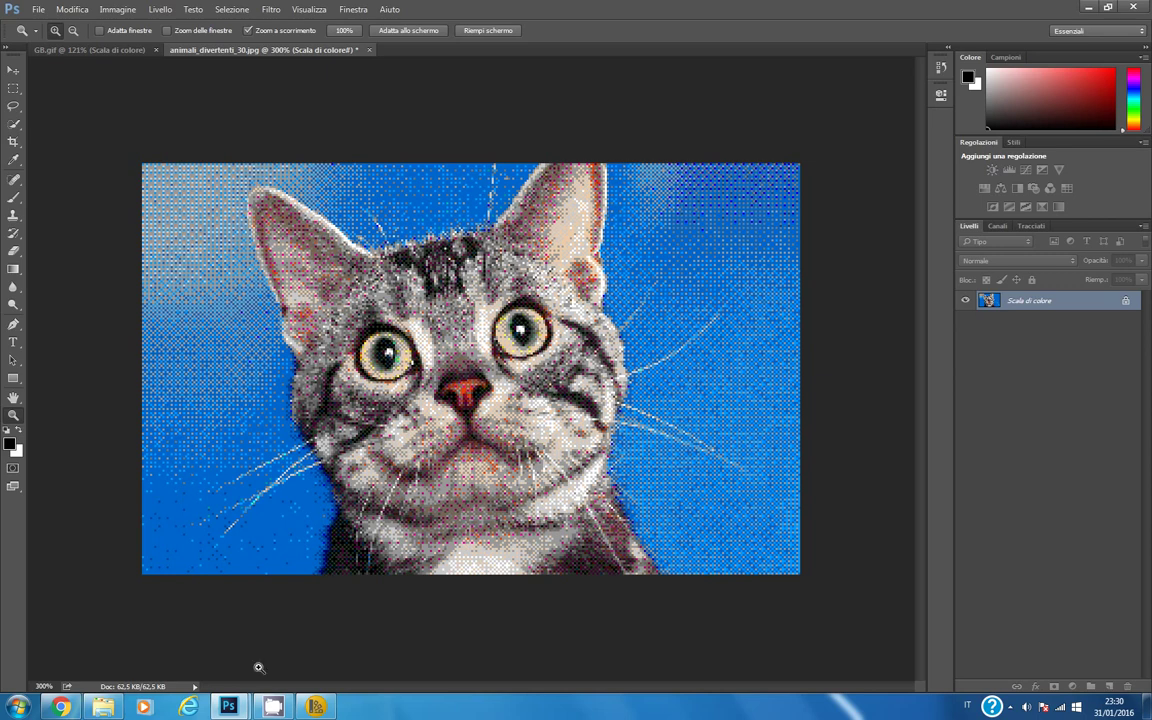
{"action": "left_click", "coordinate": [274, 708]}
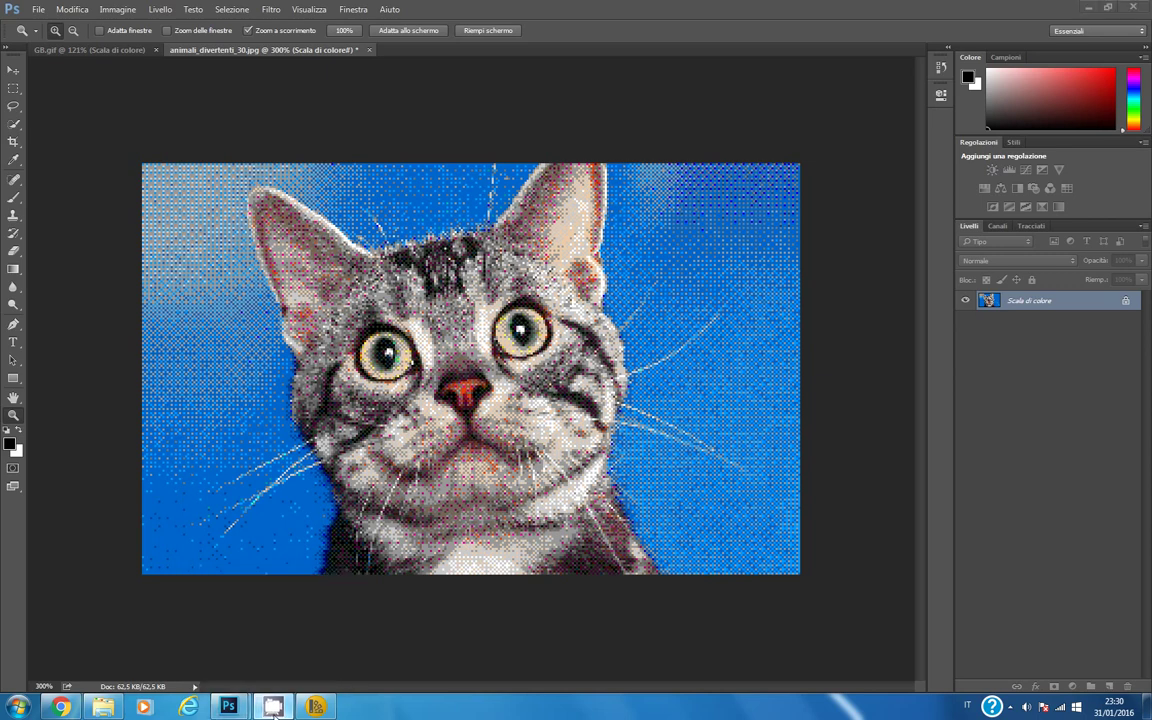